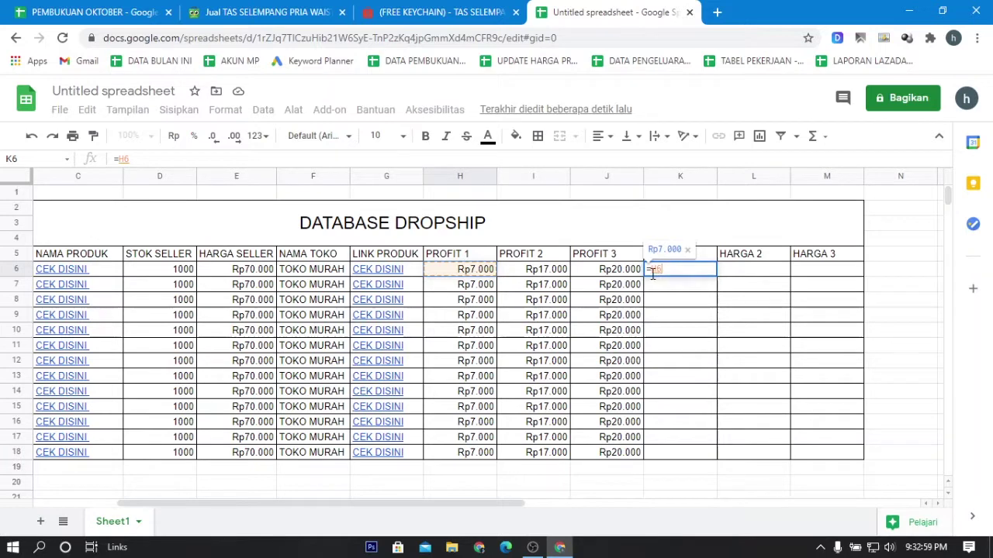
Complete the HARGA 1 formula in K6 as =H6+E6, adding PROFIT 1 to HARGA SELLER.
type("+")
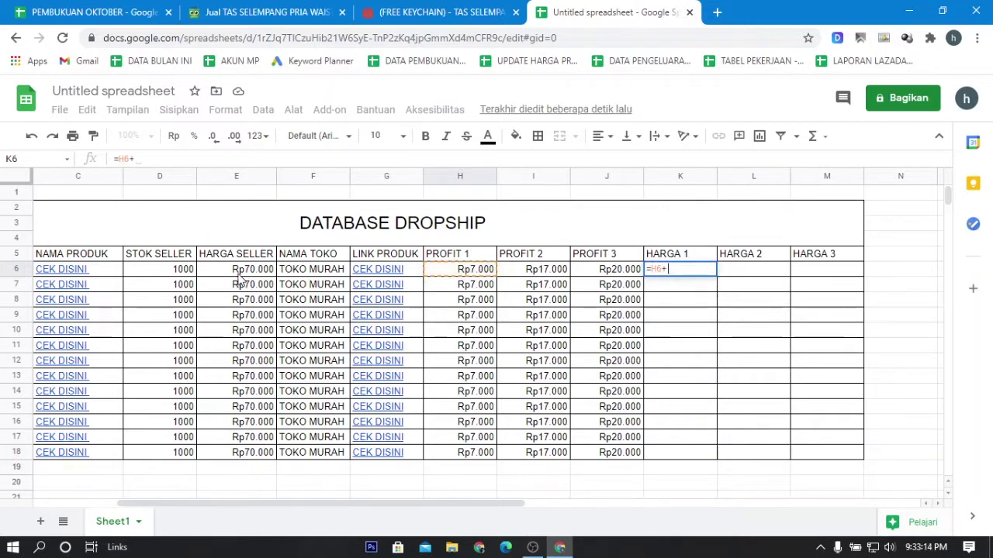
left_click(240, 271)
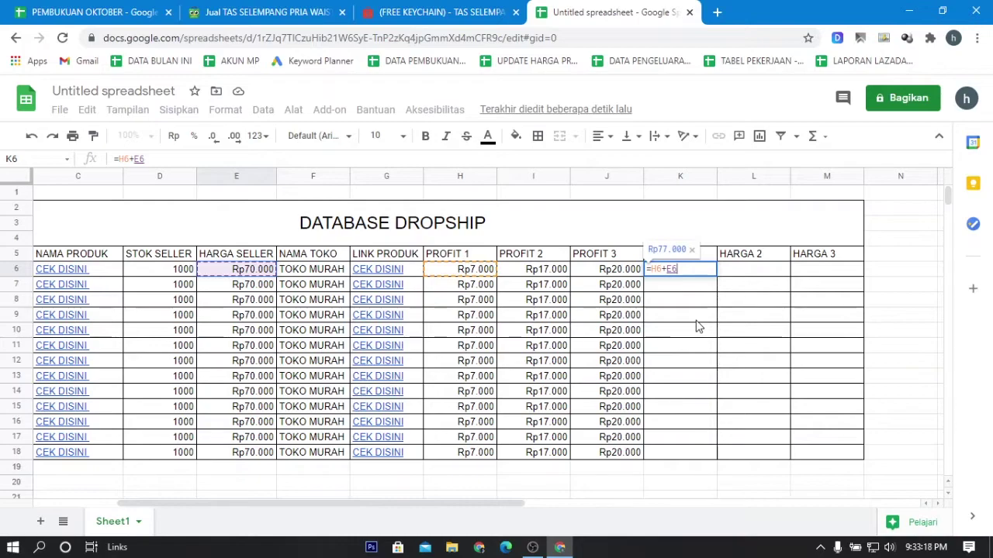
key("Return")
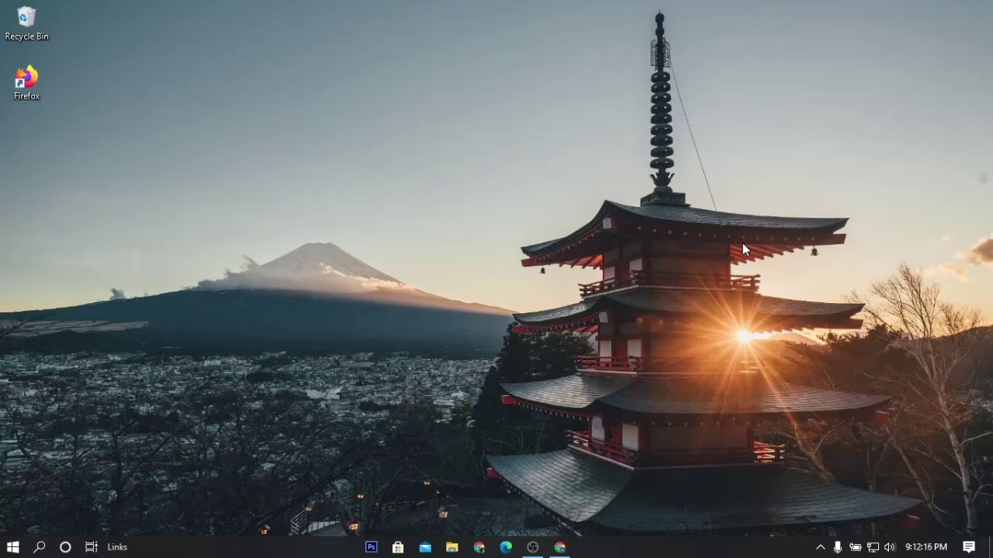
Switch to Chrome and examine the row 6 headings of the DATA TOKO DROPSHIP MONOCHROME sheet from NAMA TOKO SELLER through the HARGA JUAL columns.
left_click(560, 547)
left_click(399, 225)
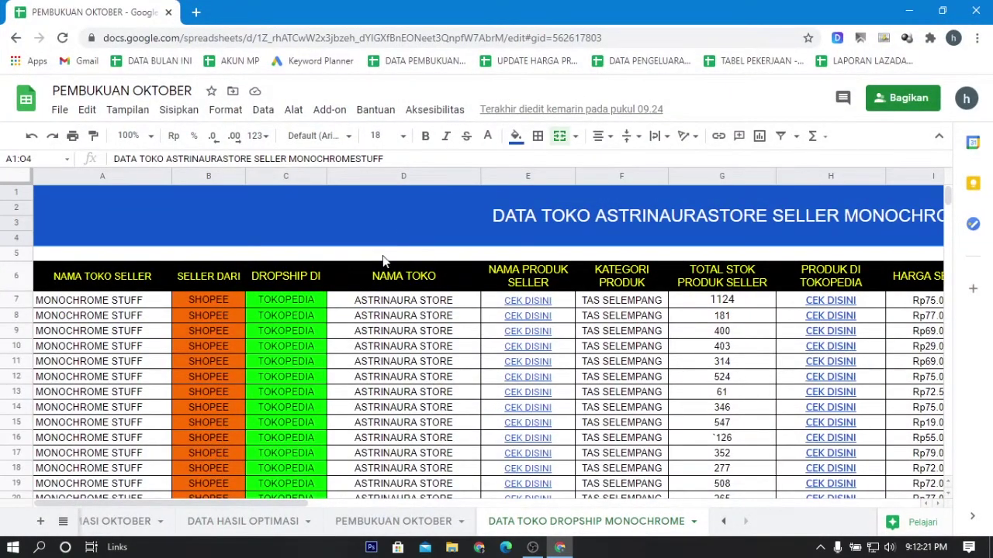
left_click(382, 256)
key("Down")
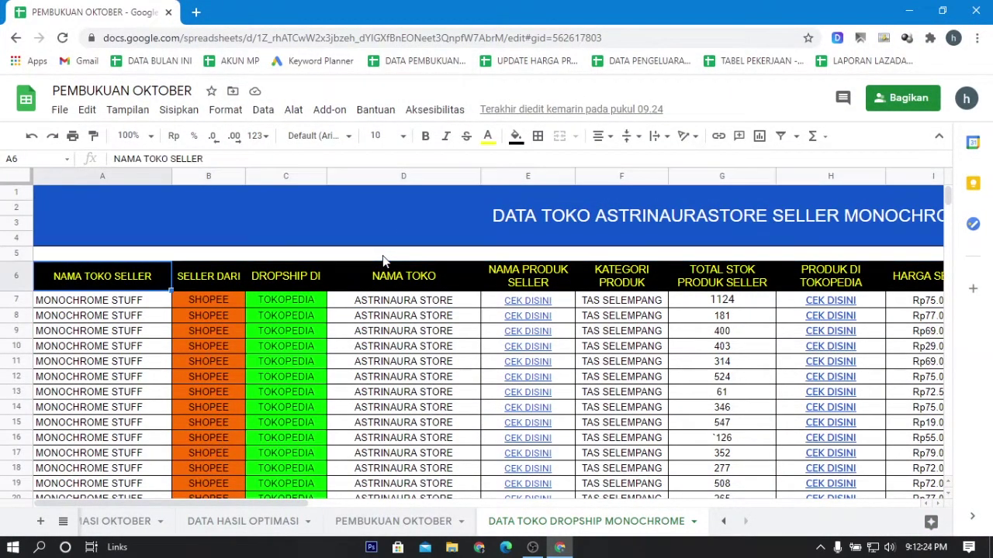
key("Right")
key("Right")
key("Right")
key("Left")
key("Left")
key("Left")
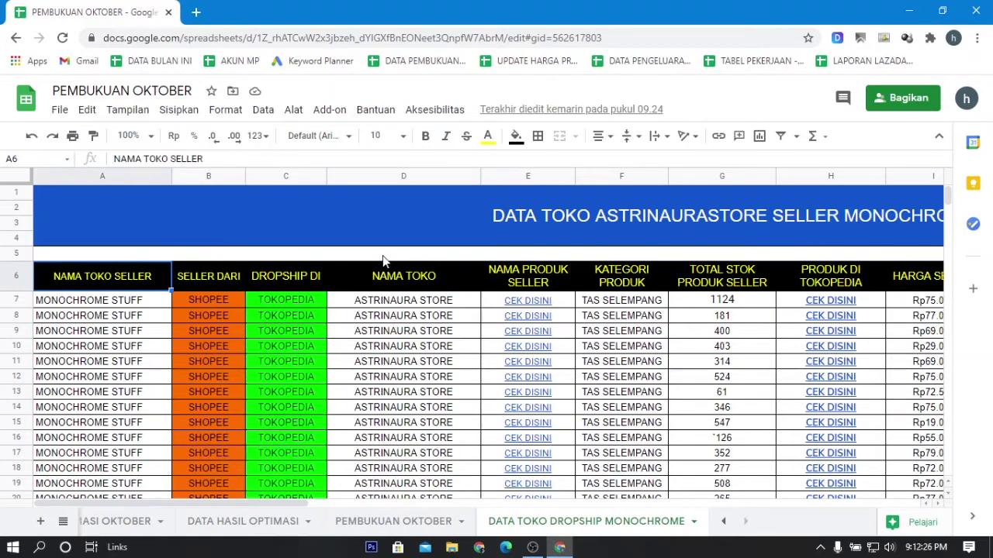
key("Right")
key("Right")
key("Right")
key("Right")
key("Right")
key("Right")
key("Right")
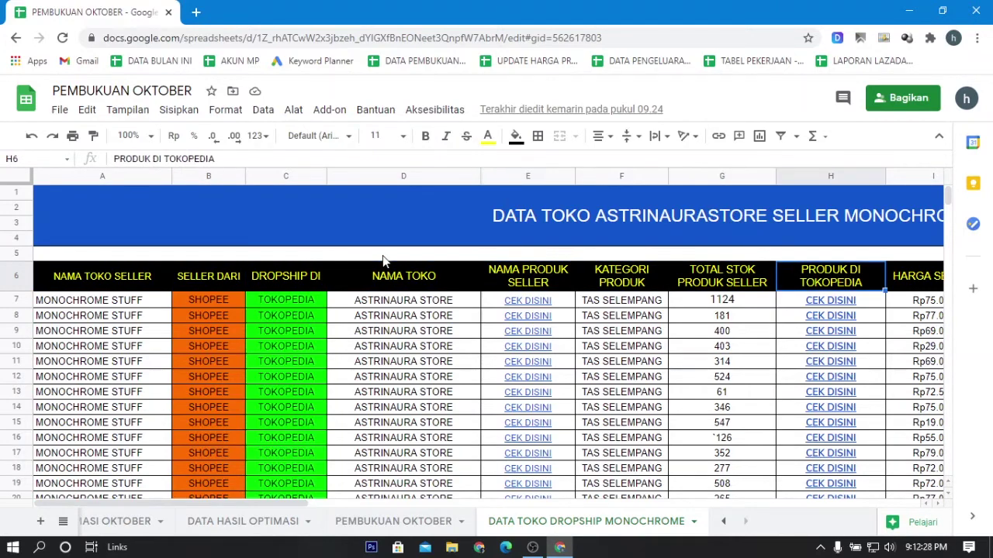
key("Right")
key("Right")
key("Right")
key("Right")
key("Right")
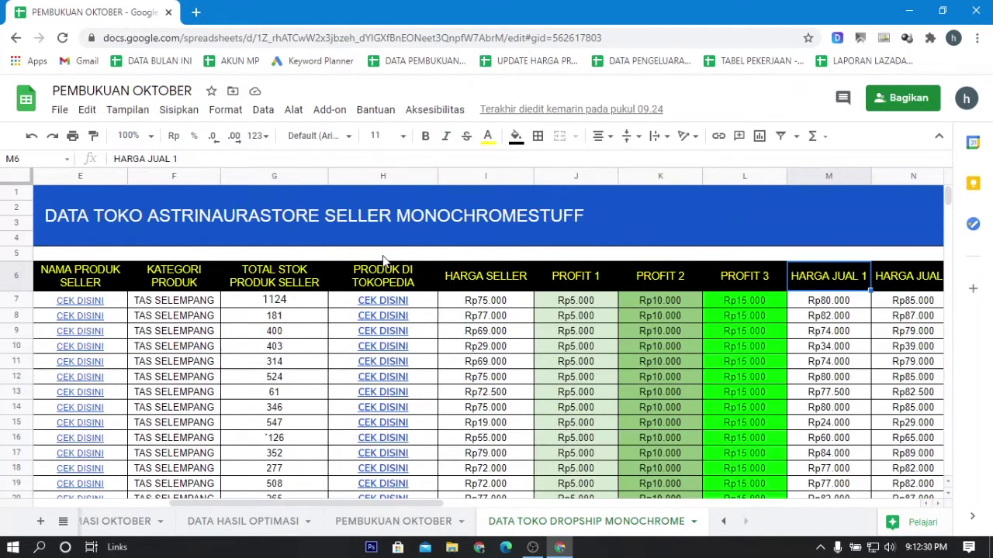
key("Right")
key("Left")
key("Right")
key("Left")
key("Right")
key("Left")
key("Left")
key("Left")
key("Left")
key("Left")
key("Left")
key("Left")
key("Left")
key("Left")
key("Left")
key("Left")
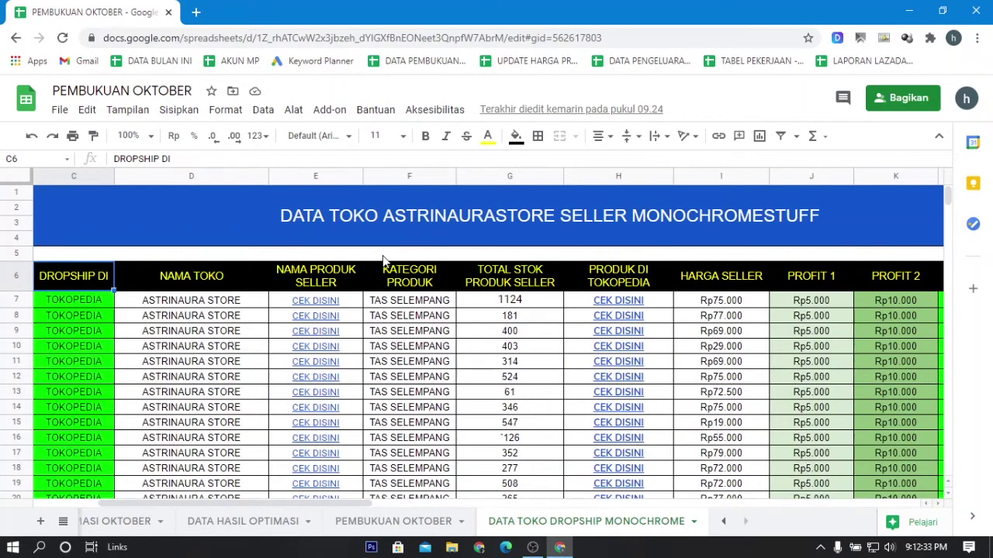
key("Left")
key("Left")
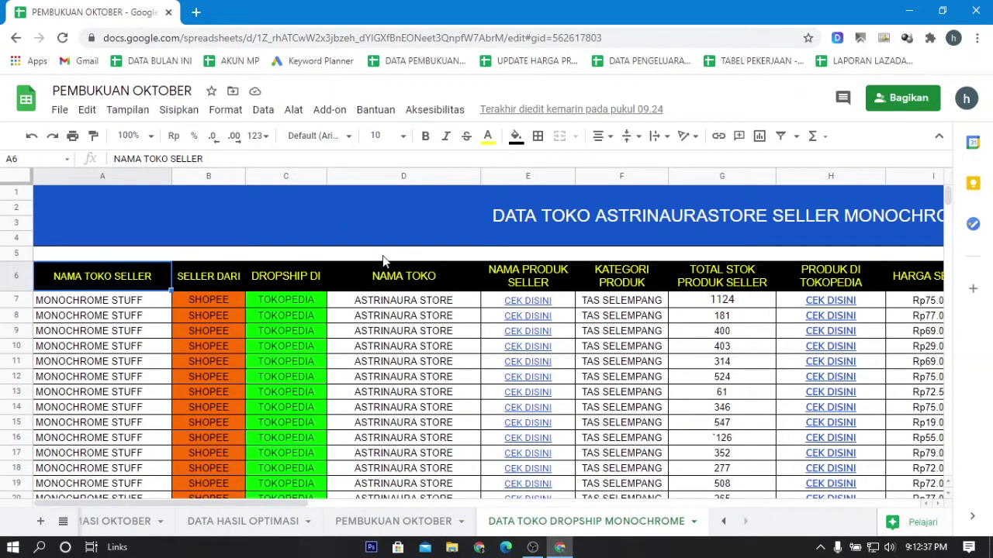
Review the store, product and stock headings in row 6 from NAMA TOKO SELLER up to HARGA SELLER.
key("Down")
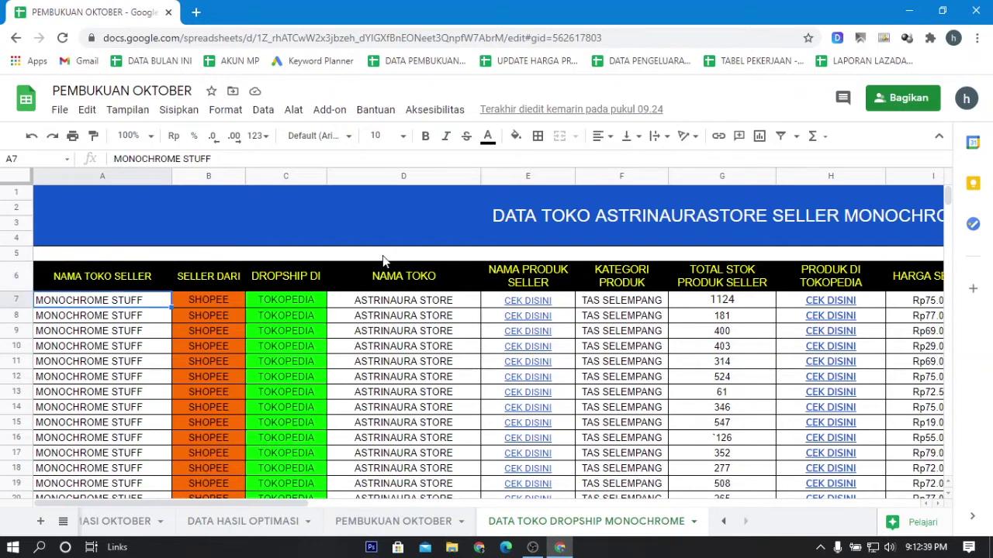
key("Up")
key("Right")
key("Right")
key("Right")
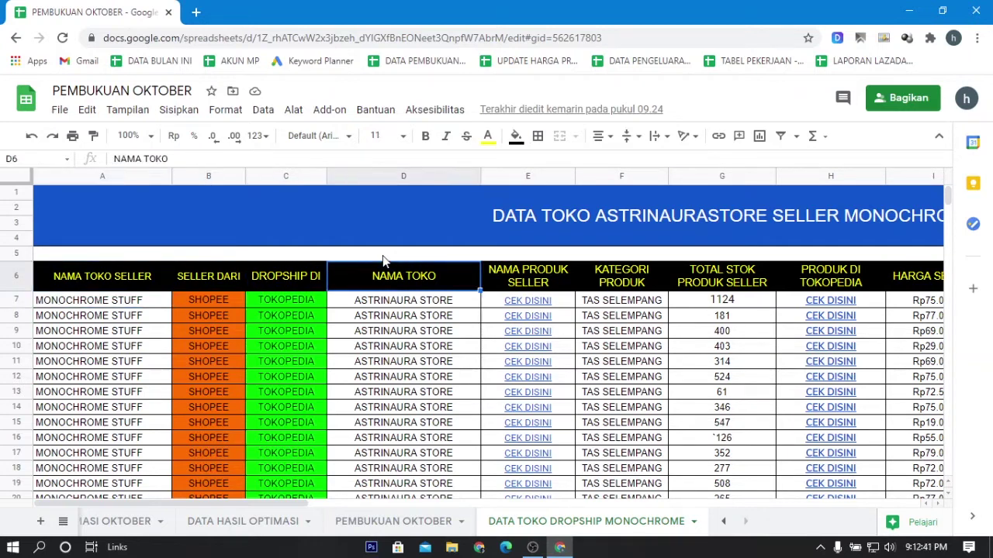
key("Left")
key("Left")
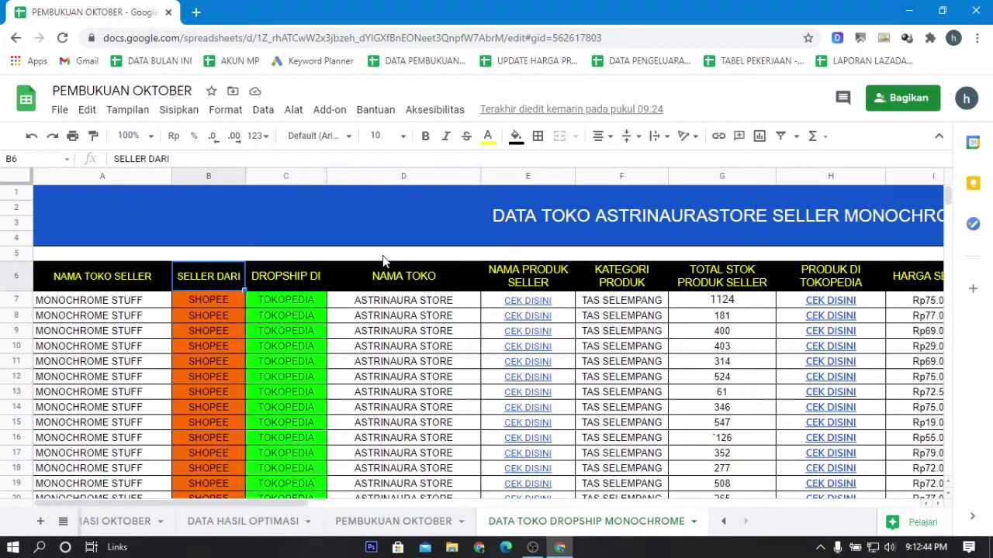
key("Right")
key("Right")
key("Right")
key("Right")
key("Right")
key("Right")
key("Right")
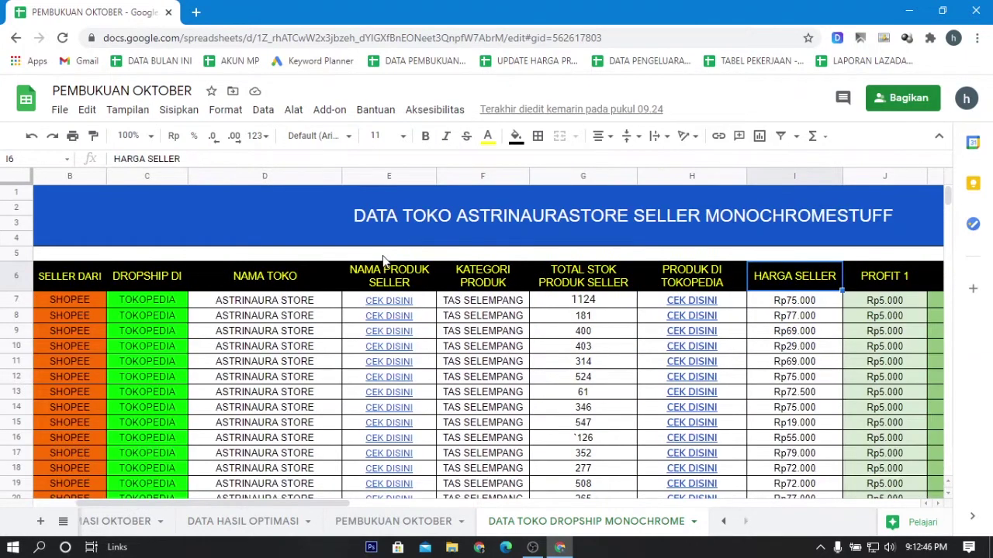
key("Left")
key("Left")
key("Left")
key("Left")
key("Left")
key("Left")
key("Left")
key("Left")
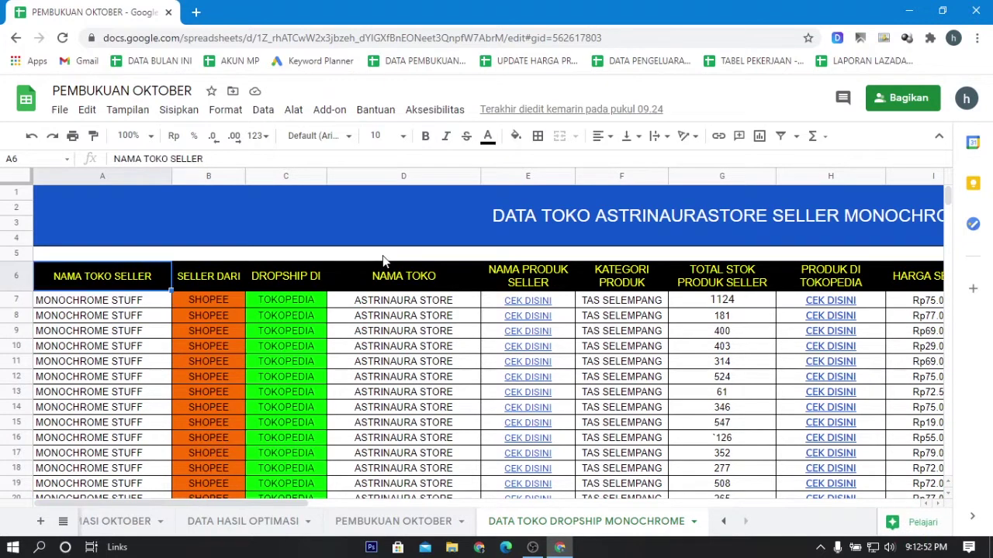
Examine the NAMA TOKO SELLER column's heading and its first entries in column A.
key("Down")
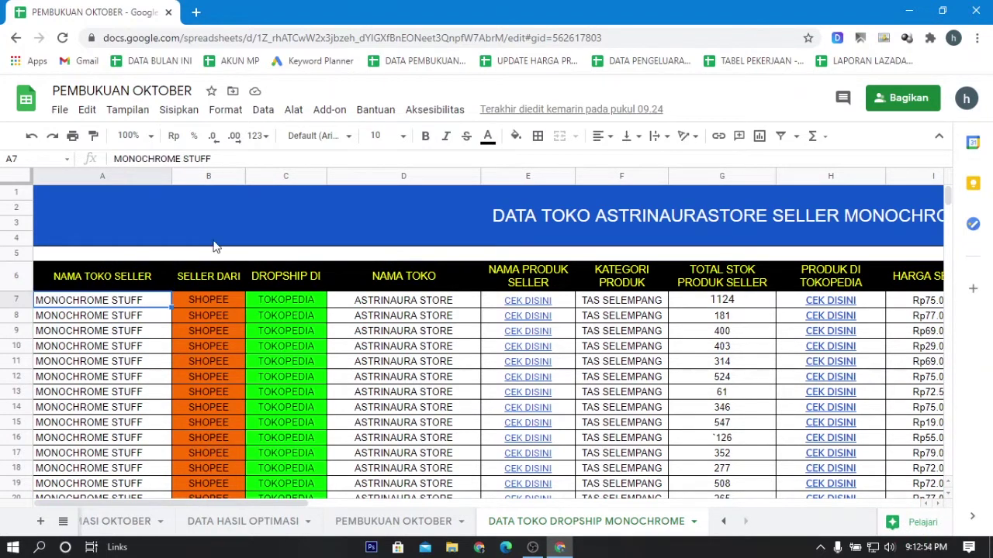
left_click(128, 287)
left_click(147, 305)
left_click(150, 279)
key("Down")
key("Down")
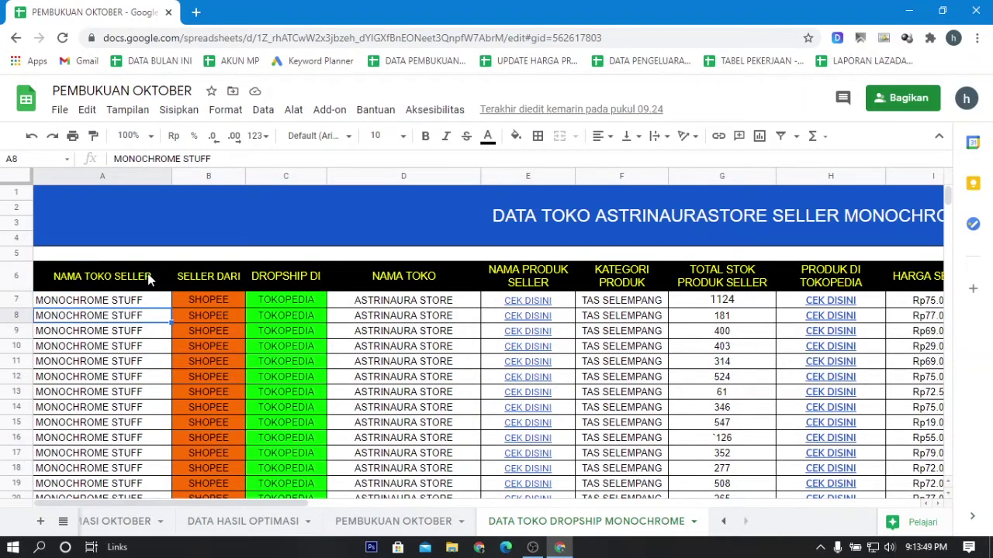
key("Up")
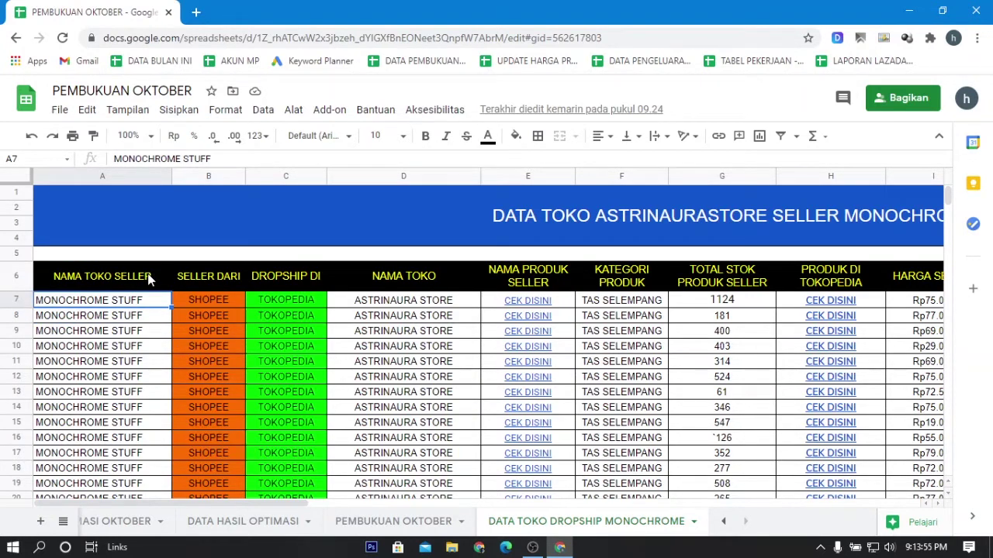
key("Down")
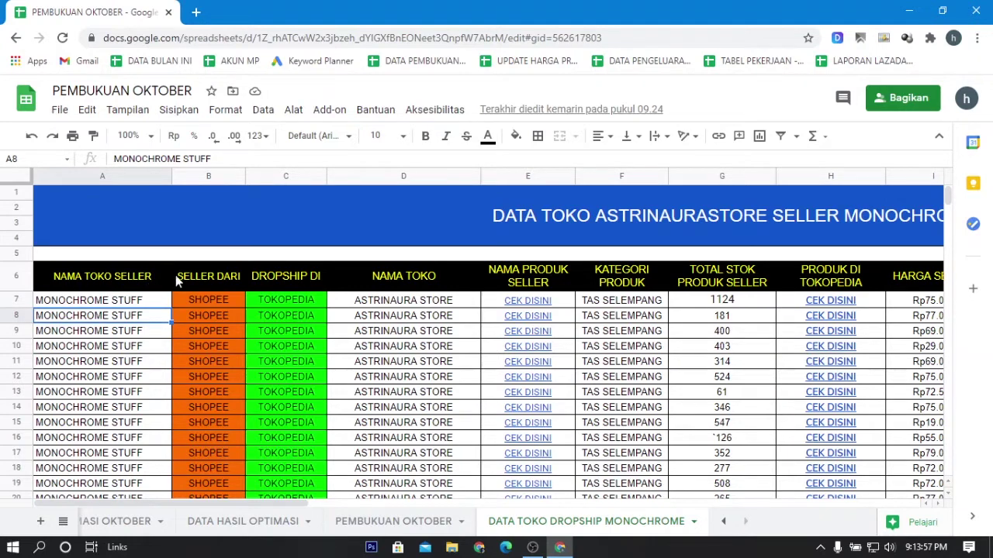
Examine the SELLER DARI and DROPSHIP DI columns to compare the source and resale marketplaces.
left_click_drag(185, 275, 257, 283)
left_click(231, 299)
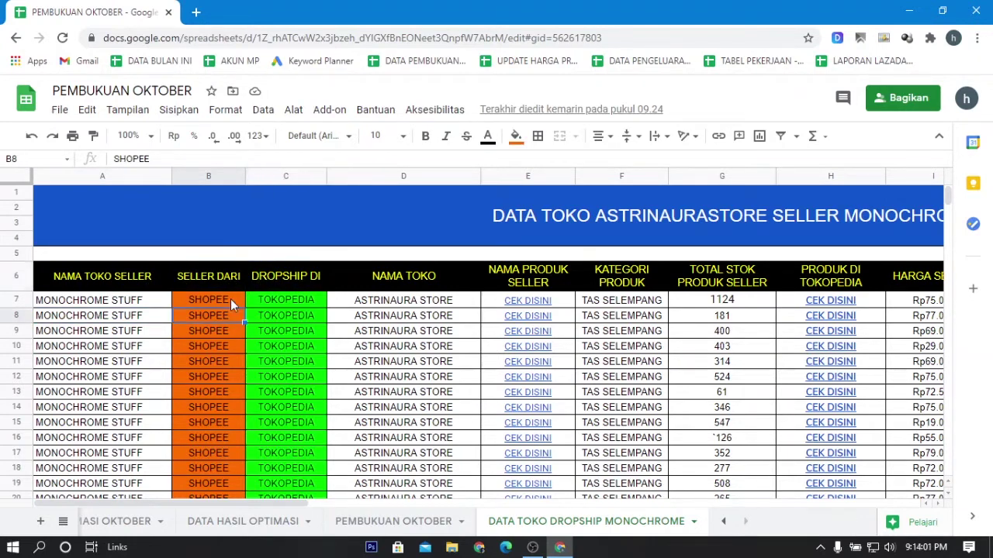
left_click(230, 290)
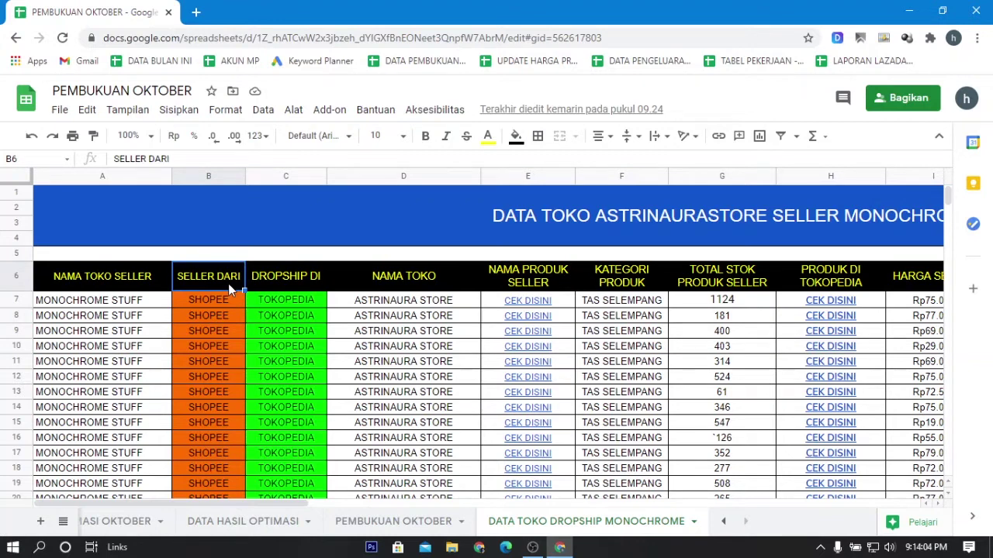
key("Right")
key("Down")
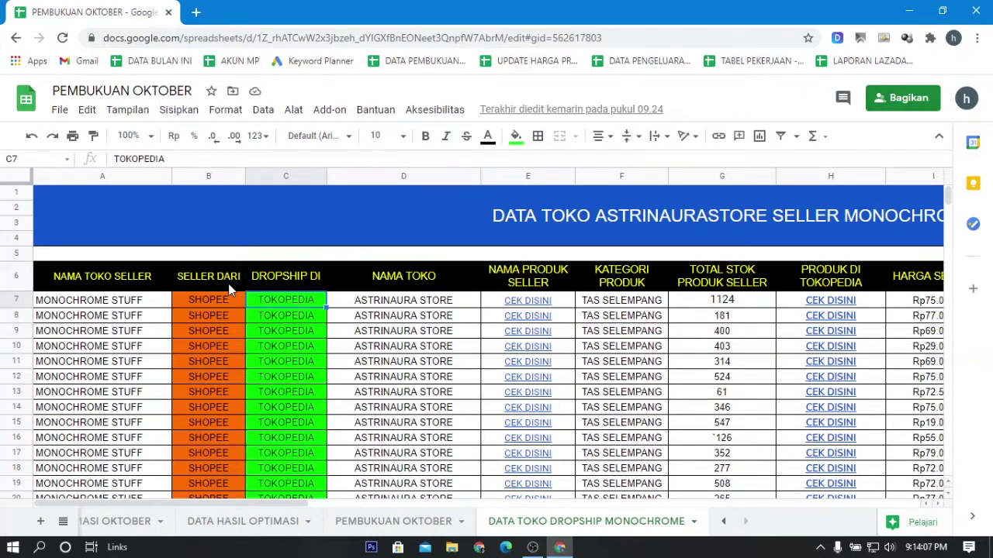
key("Left")
key("Left")
key("Up")
key("Right")
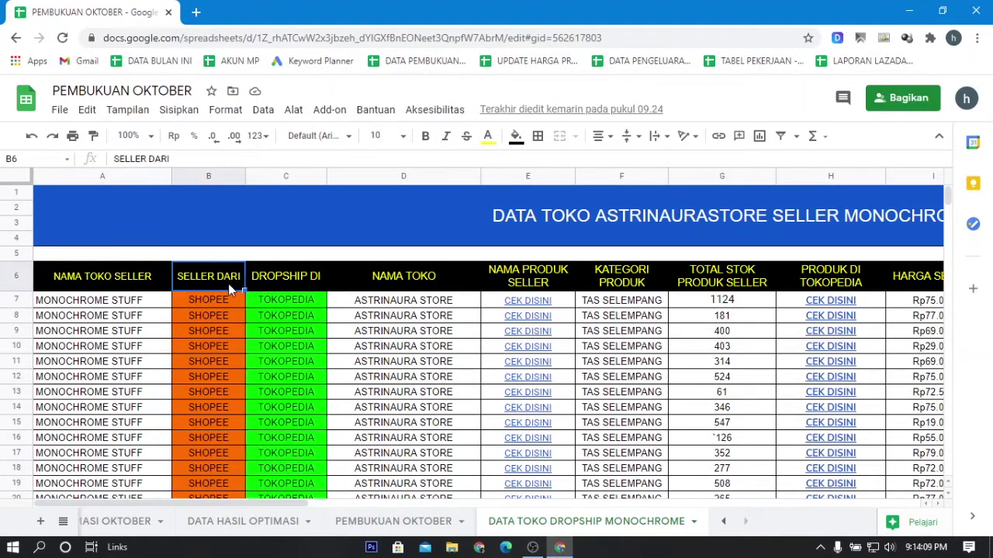
key("Right")
key("Right")
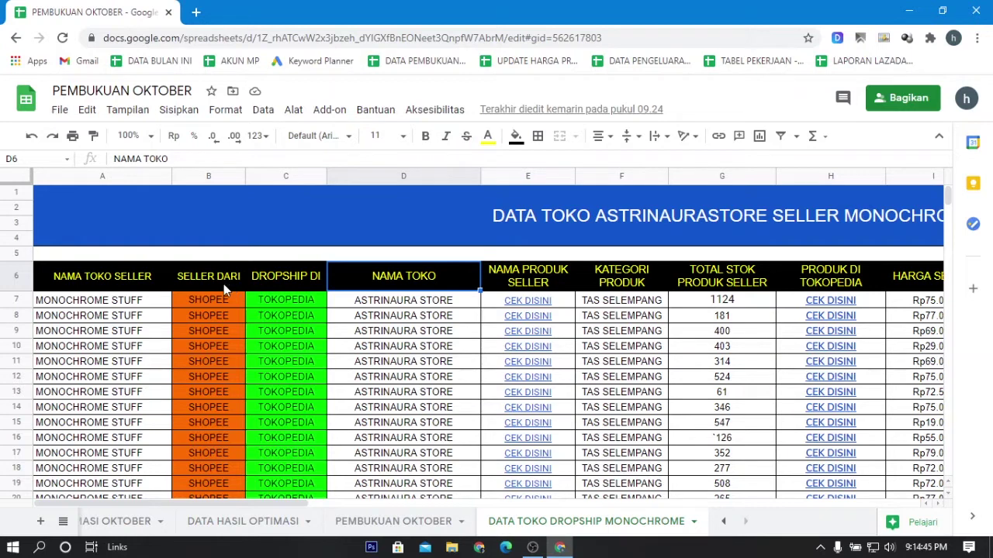
Examine the NAMA TOKO, NAMA PRODUK SELLER and KATEGORI PRODUK columns, and preview the seller product link in E7.
left_click(438, 177)
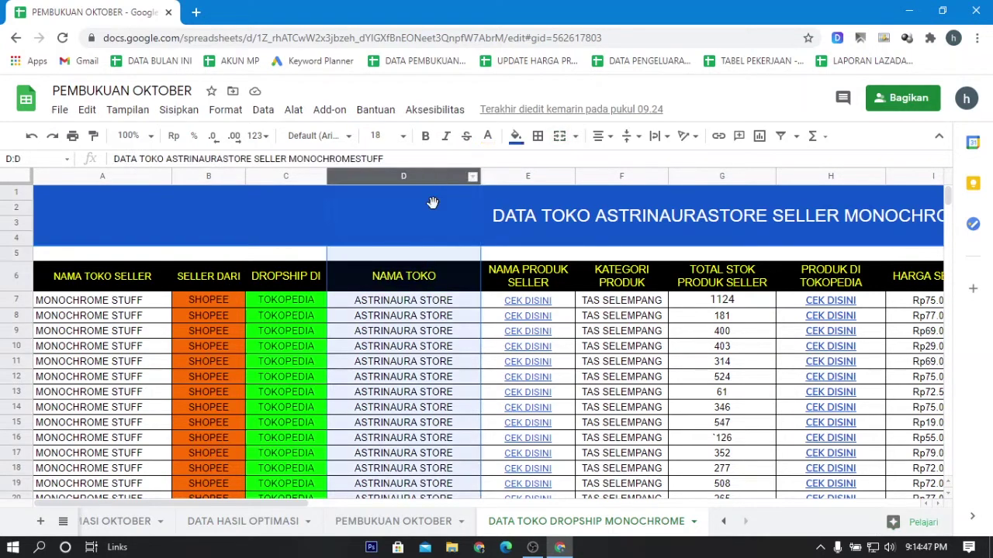
left_click(429, 329)
left_click(431, 285)
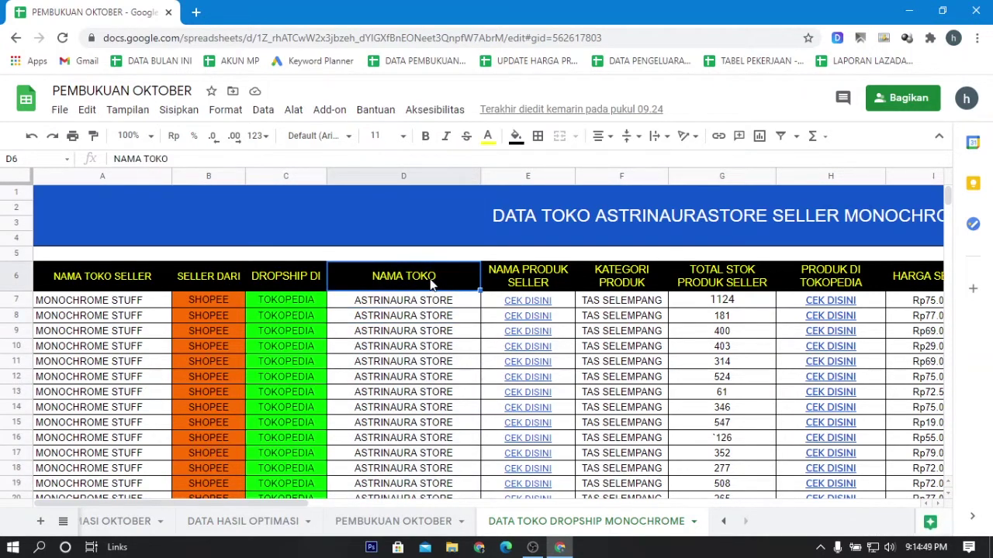
key("Right")
key("Right")
key("Left")
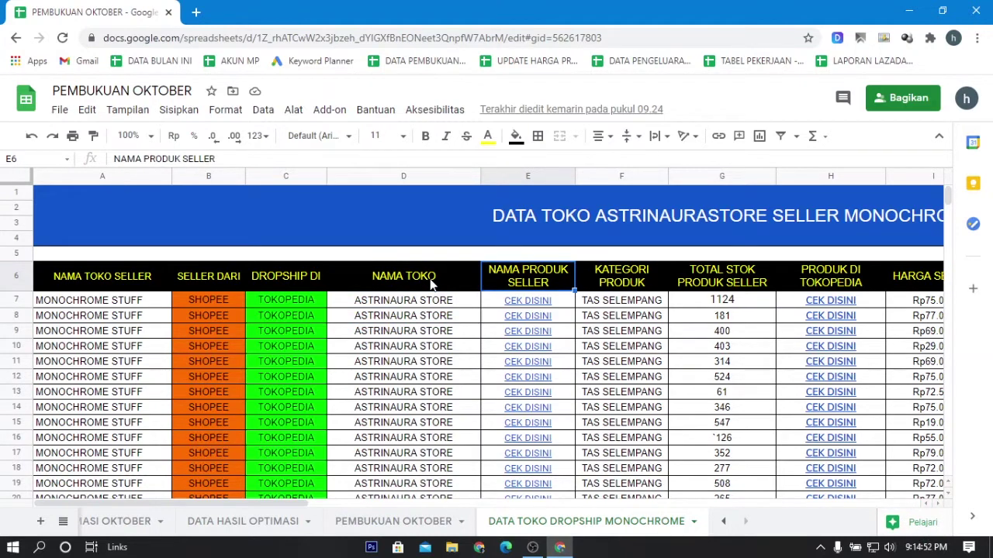
key("Down")
key("Up")
key("Right")
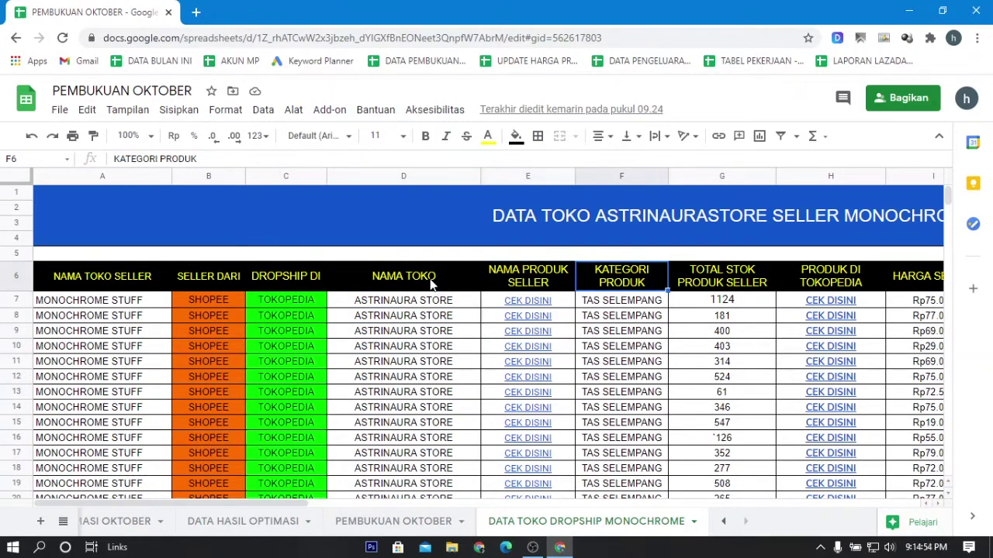
mouse_move(519, 308)
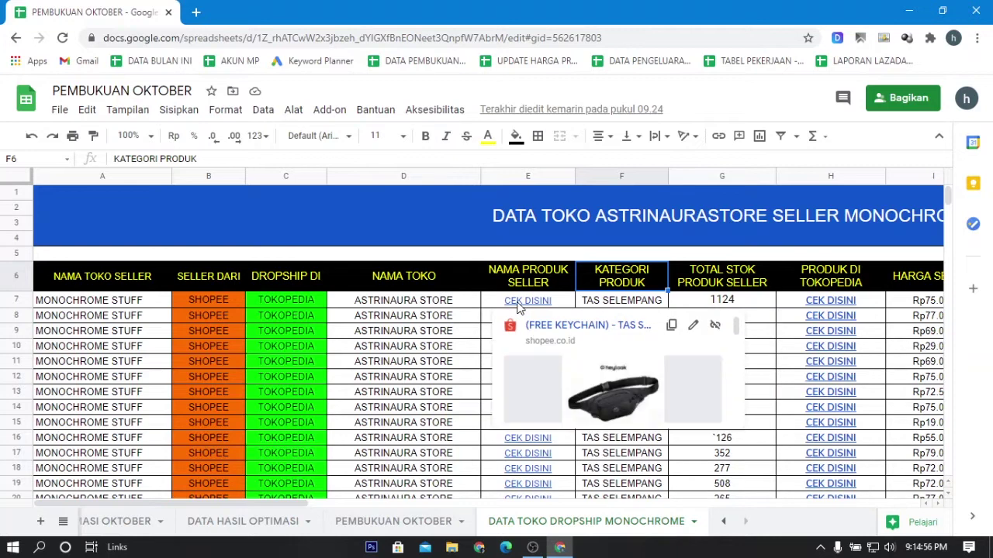
Open shopee.co.id in a new browser tab, dismiss the promotional pop-up and activate the product search field.
key("ctrl+t")
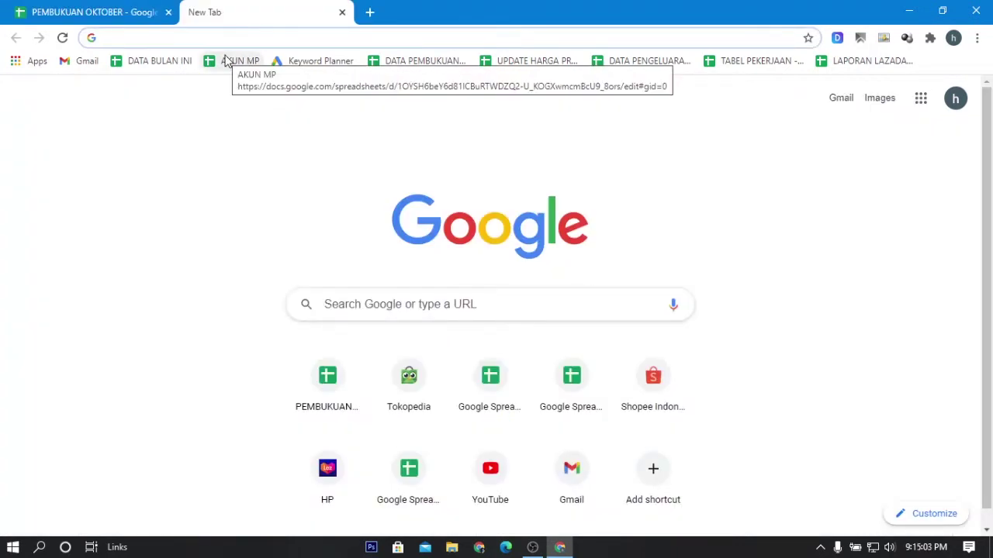
type("st")
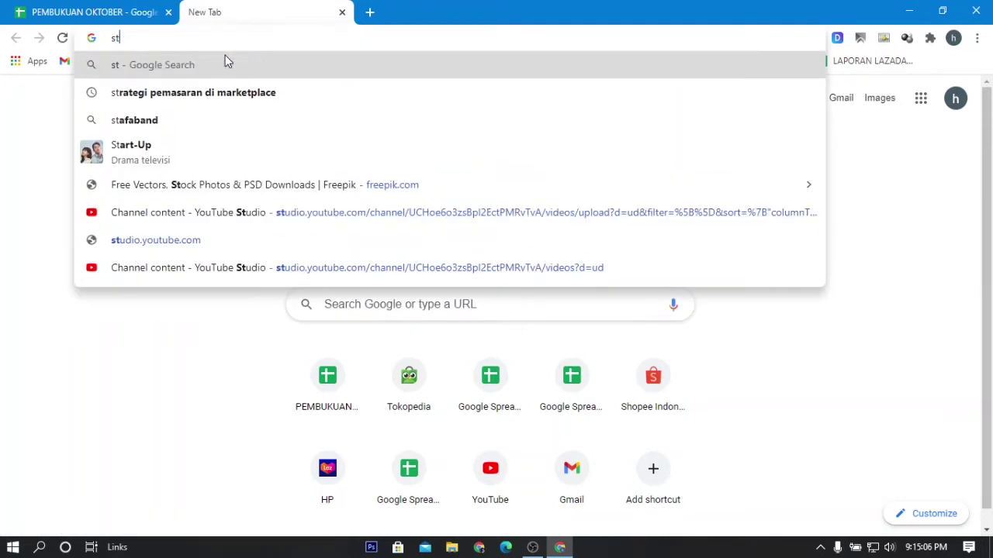
key("BackSpace")
type("ho")
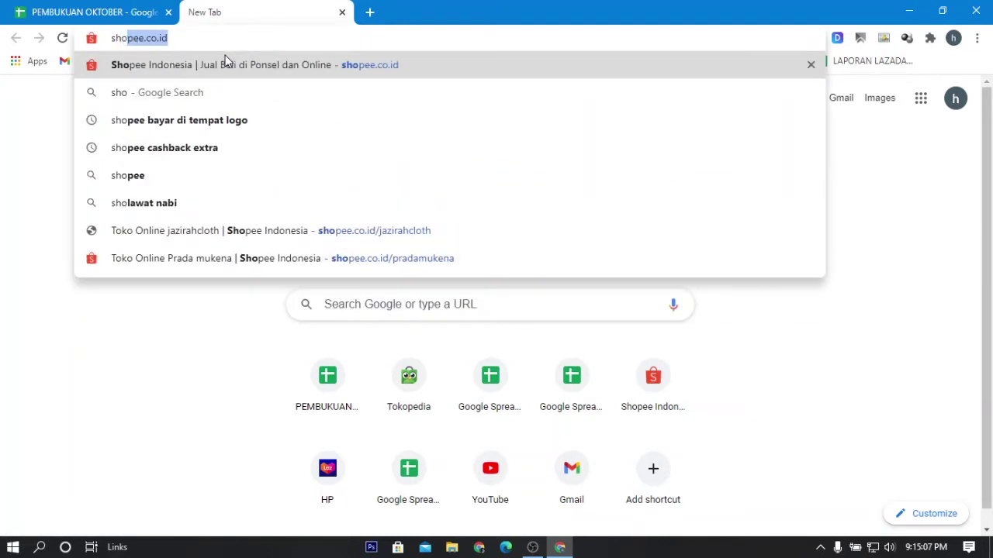
key("Return")
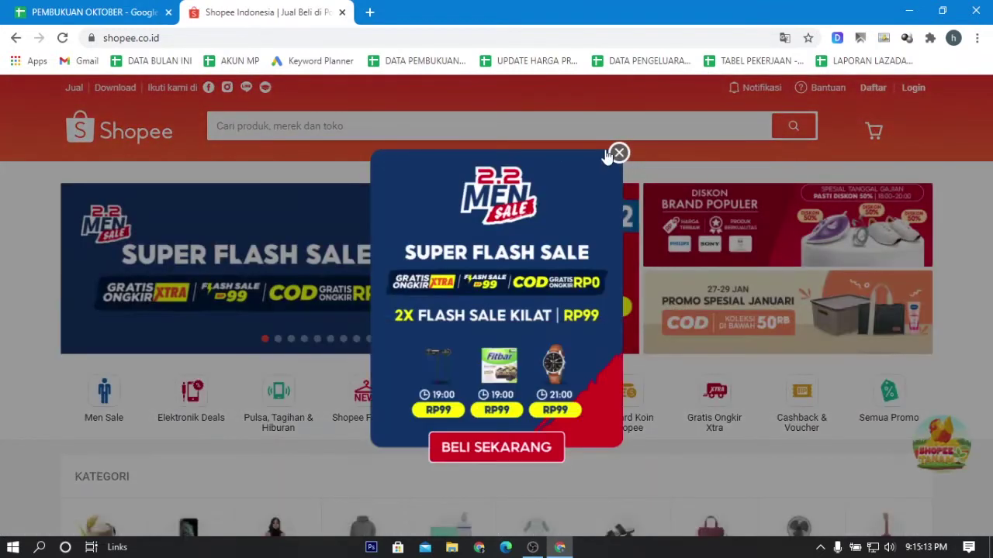
left_click(618, 152)
left_click(500, 131)
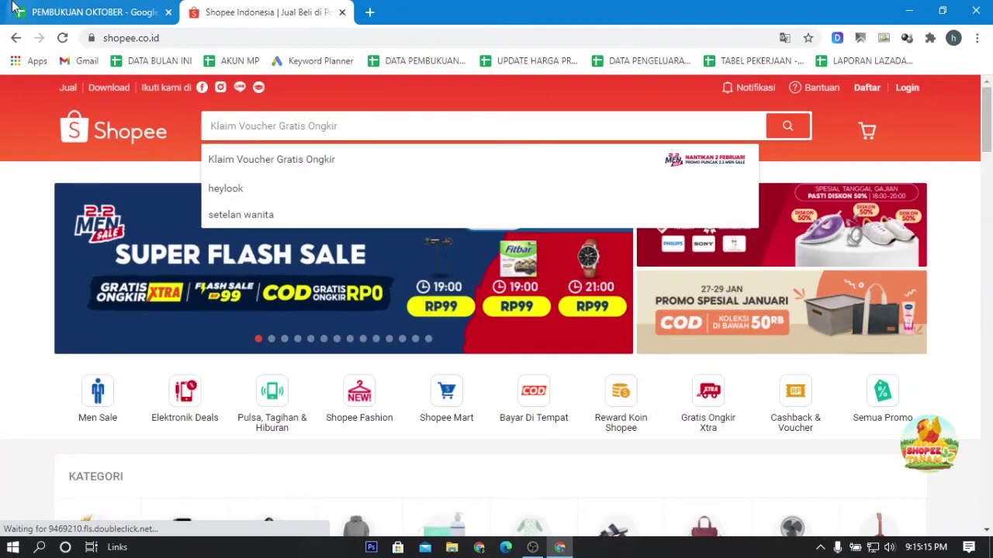
Check the seller name in cell A7 of the PEMBUKUAN OKTOBER spreadsheet and return to the Shopee page.
left_click(89, 12)
left_click(104, 300)
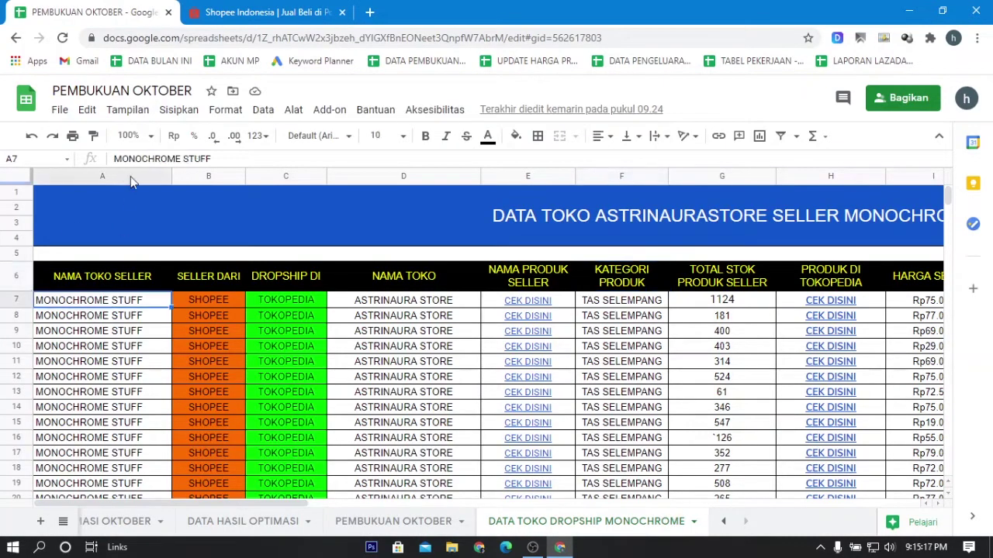
left_click(256, 11)
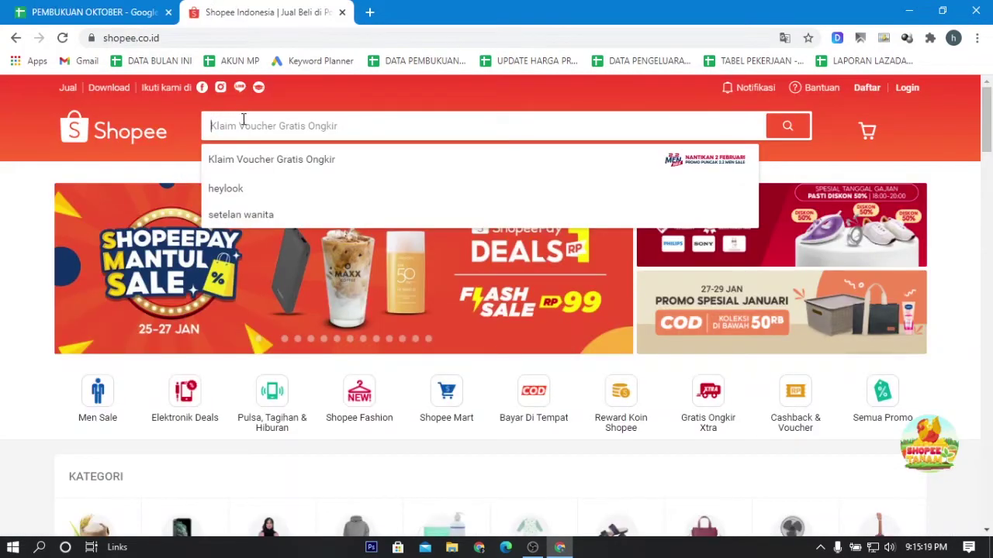
Search Shopee for "heylook" and open the HEYLOOK Official Shop store page.
type("hry")
key("BackSpace")
key("BackSpace")
type("eyloo")
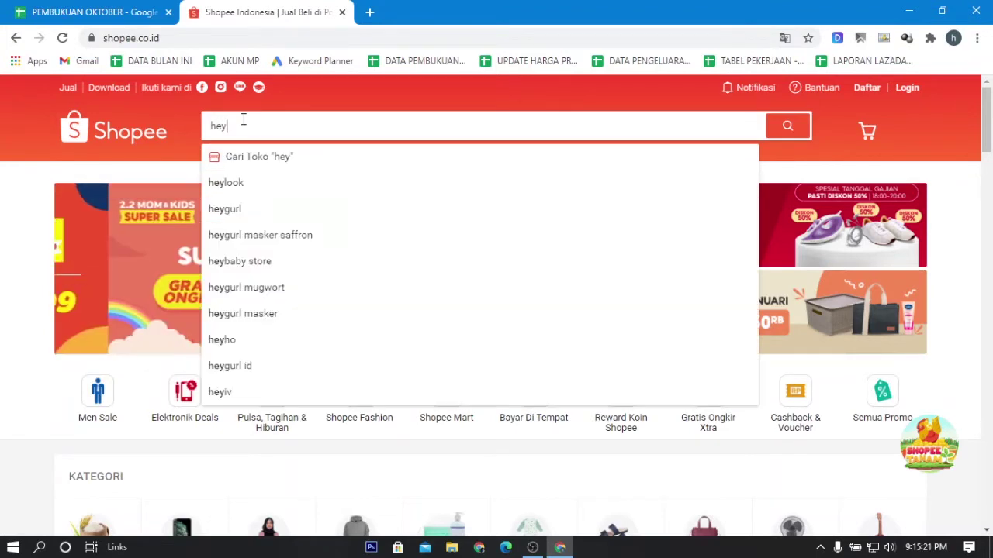
type("k")
key("Return")
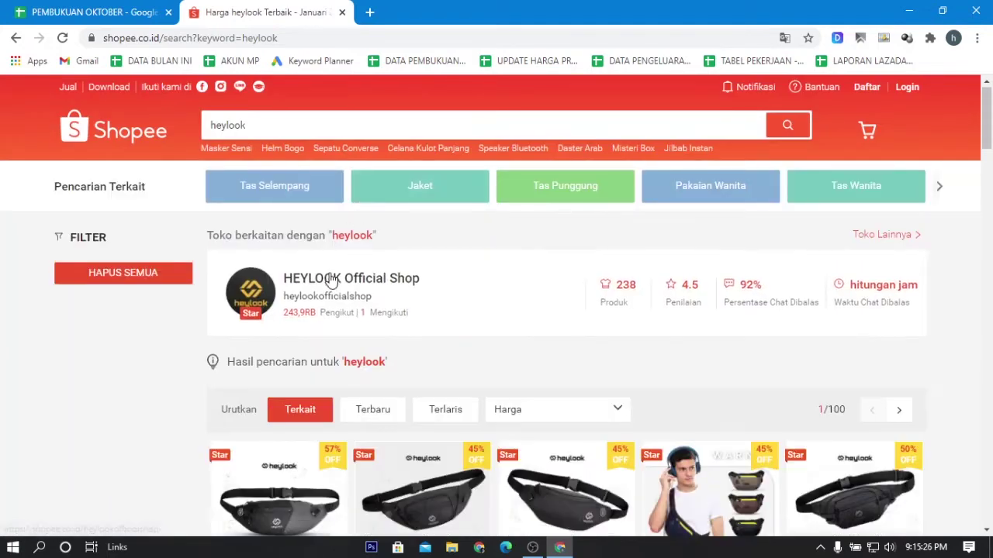
left_click(331, 281)
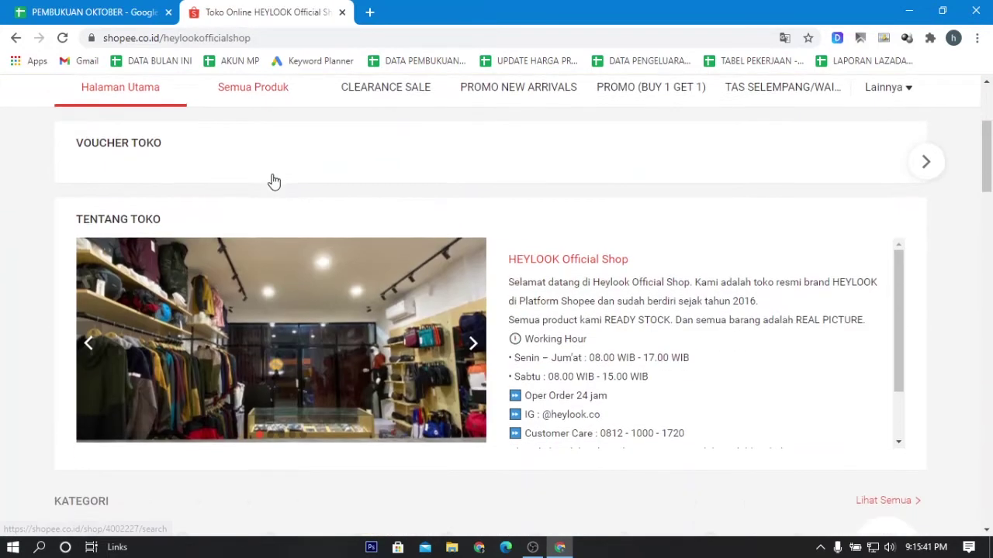
Browse the HEYLOOK store page, examining its store description, best offers, bestsellers, categories, clearance sale and new arrivals.
scroll(274, 181, "down", 6)
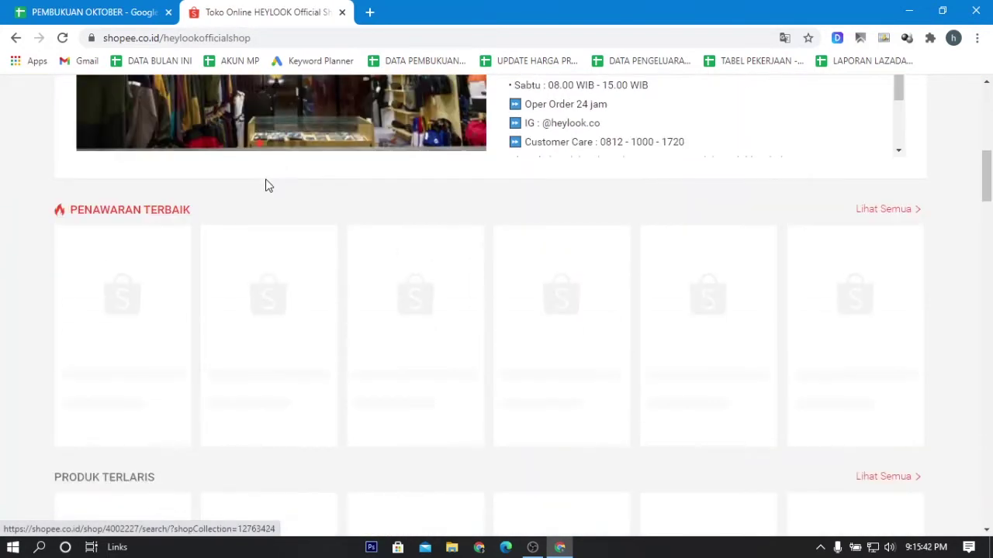
scroll(232, 209, "down", 5)
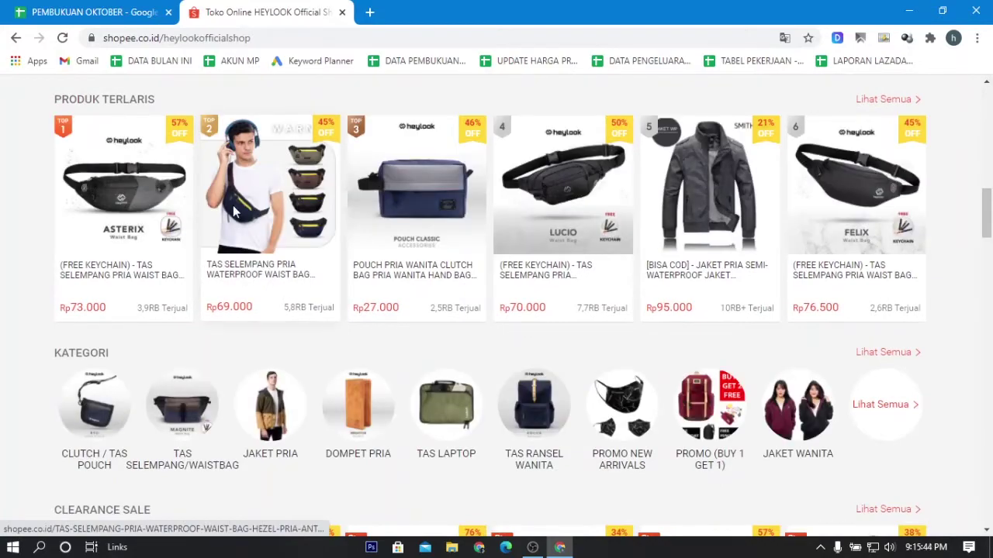
scroll(237, 211, "down", 3)
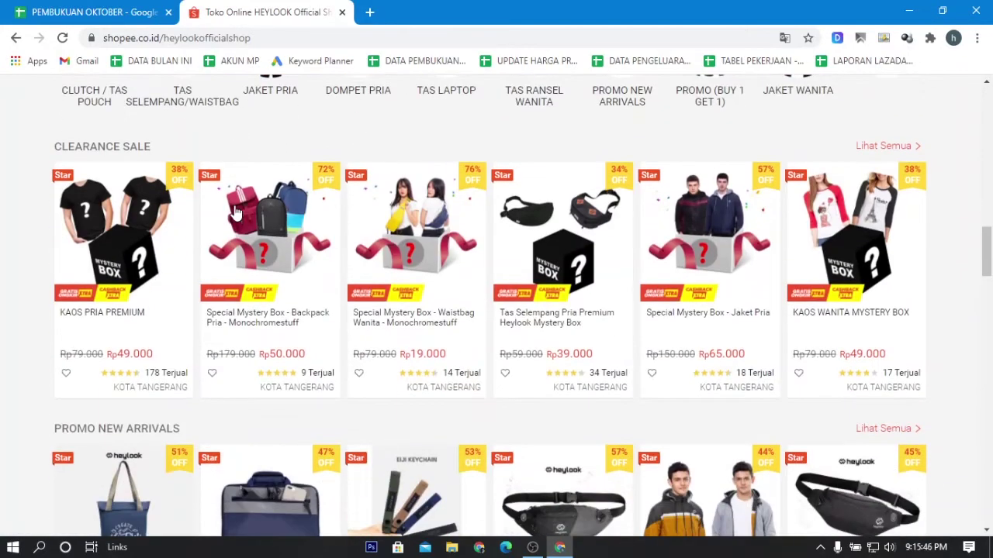
scroll(237, 213, "down", 3)
scroll(236, 213, "up", 3)
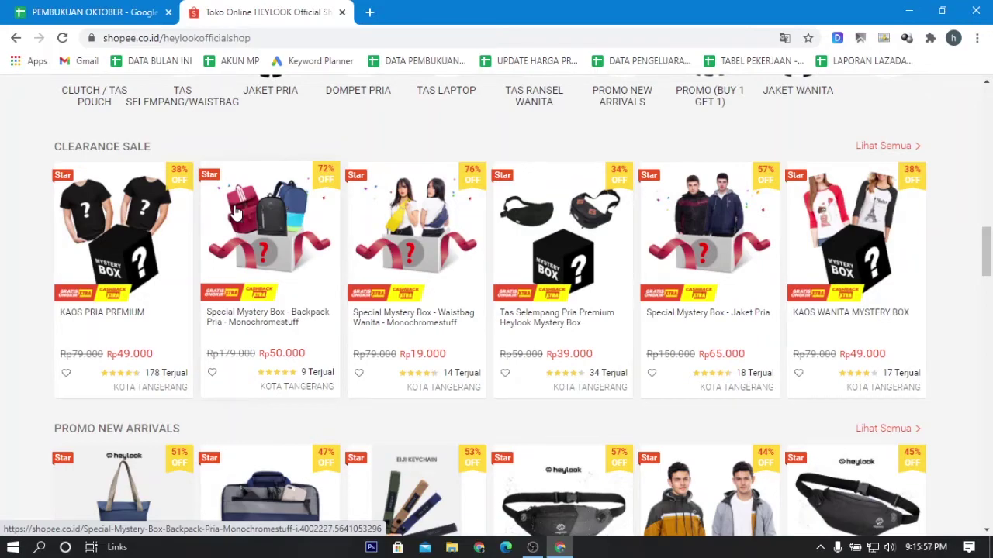
scroll(236, 212, "down", 4)
scroll(699, 180, "up", 13)
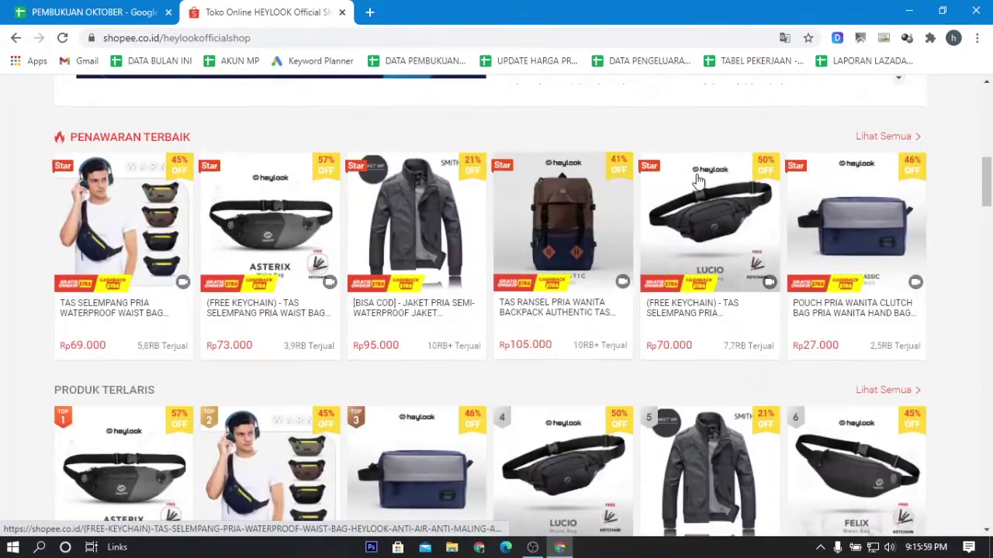
scroll(426, 285, "up", 5)
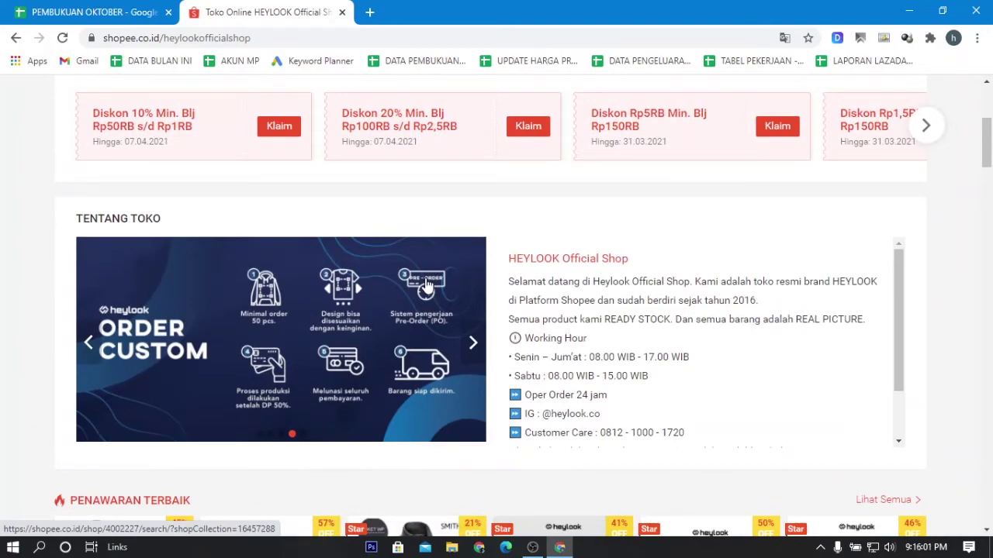
scroll(426, 285, "down", 10)
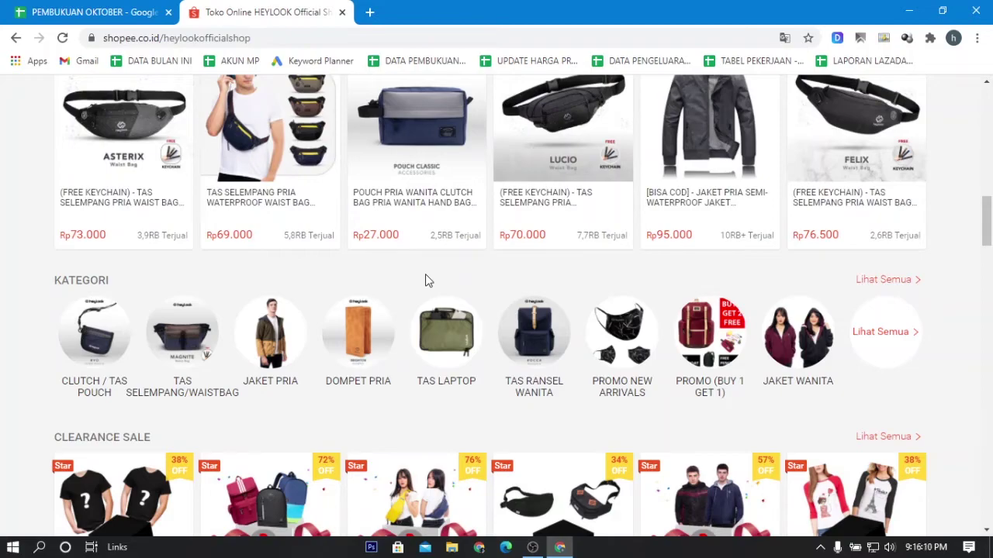
scroll(429, 281, "down", 7)
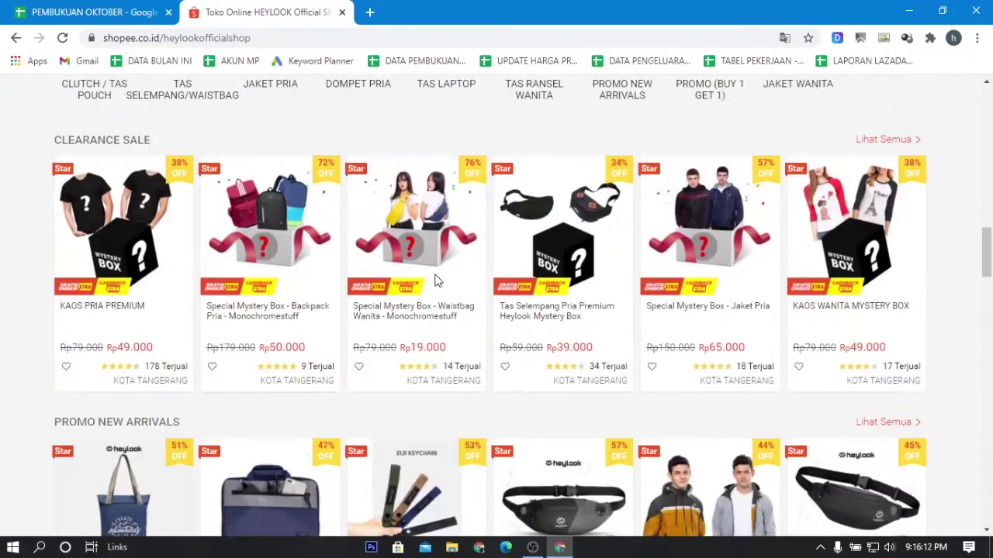
scroll(316, 312, "up", 4)
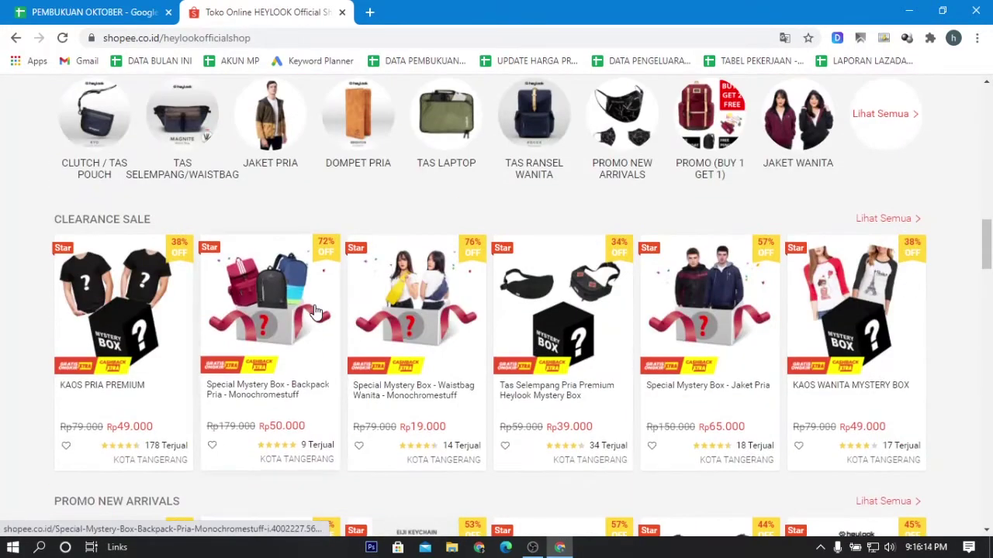
scroll(315, 311, "up", 5)
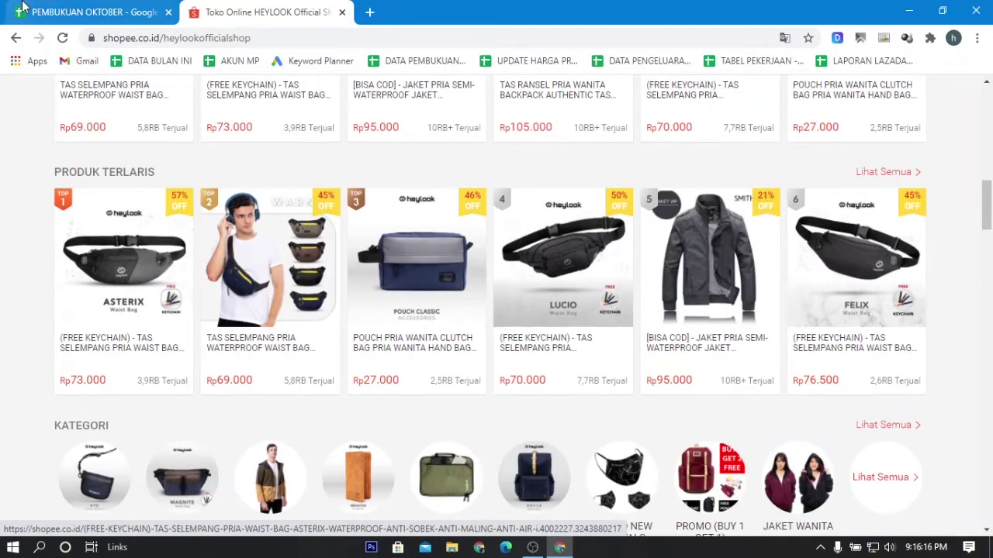
Return to the PEMBUKUAN OKTOBER spreadsheet and examine the NAMA PRODUK SELLER column and the NAMA TOKO entry in D7.
key("ctrl+Tab")
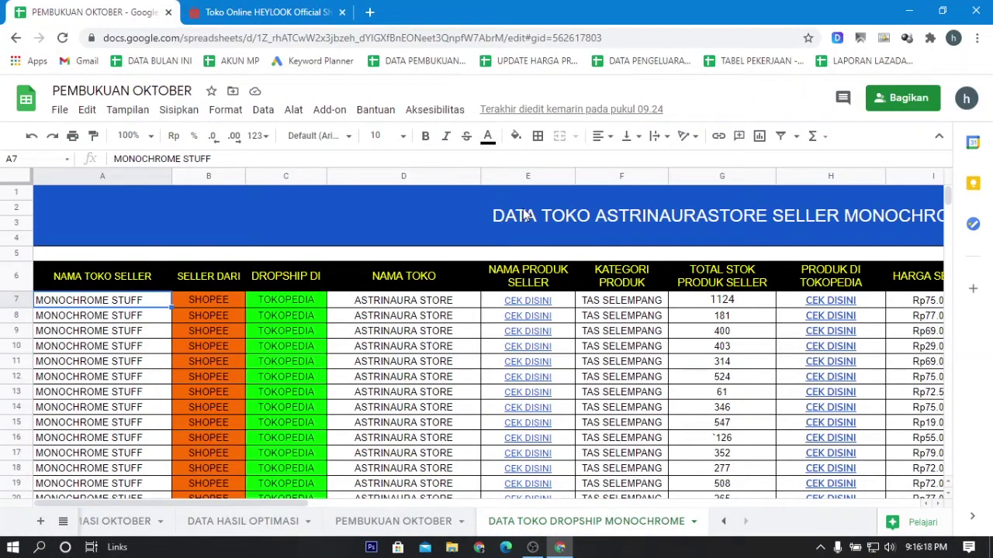
left_click(543, 284)
left_click_drag(543, 284, 530, 335)
scroll(530, 335, "up", 3)
left_click(459, 304)
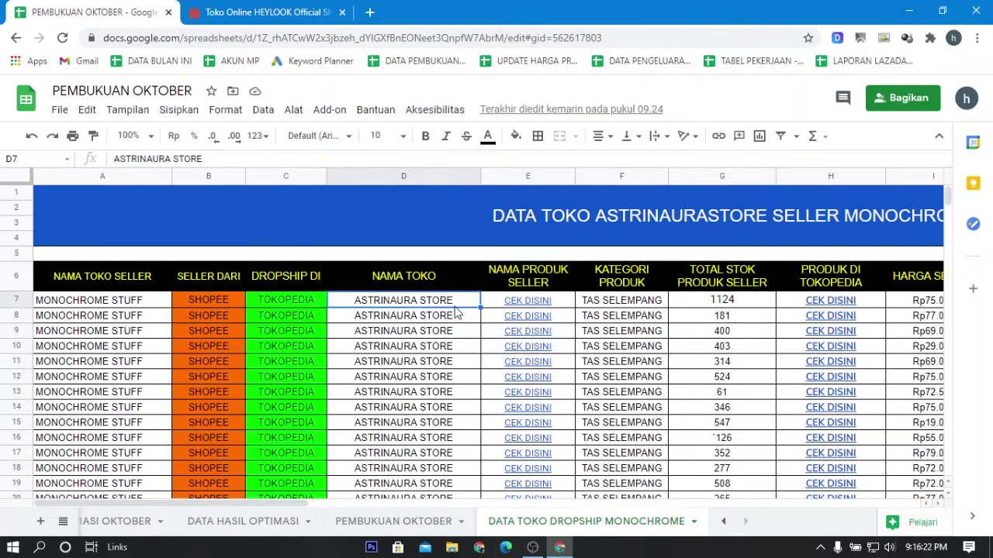
Open the seller product link in E7 on Shopee and close the HEYLOOK store tab.
left_click(537, 301)
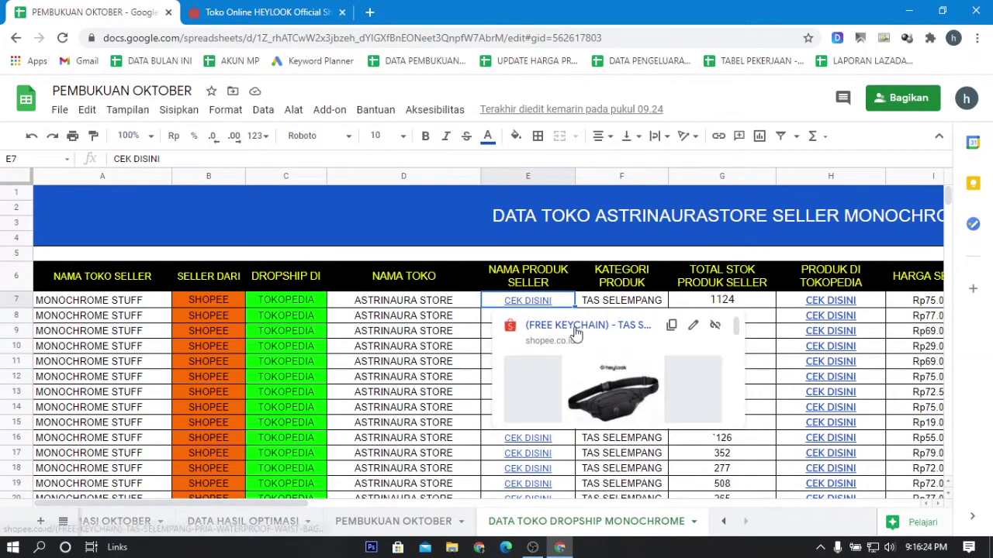
left_click(571, 329)
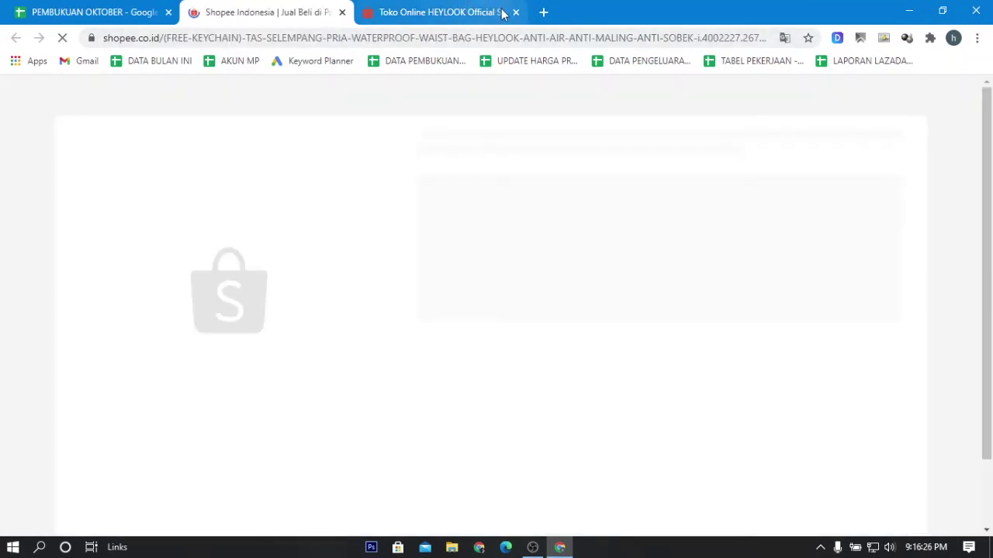
left_click(516, 11)
Examine the waist bag listing's title, price and product photos, including the main LUCIO image.
scroll(397, 266, "down", 1)
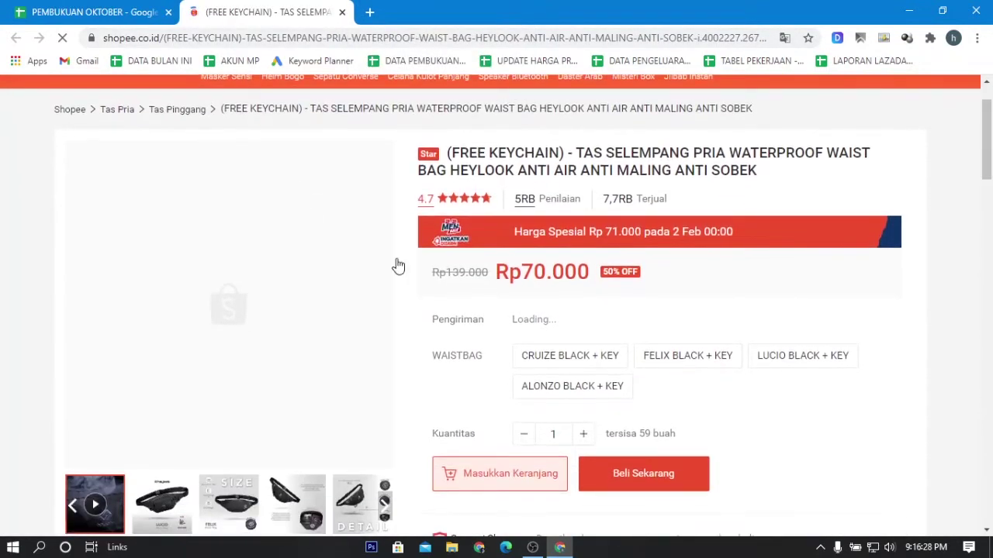
scroll(469, 182, "down", 1)
mouse_move(161, 431)
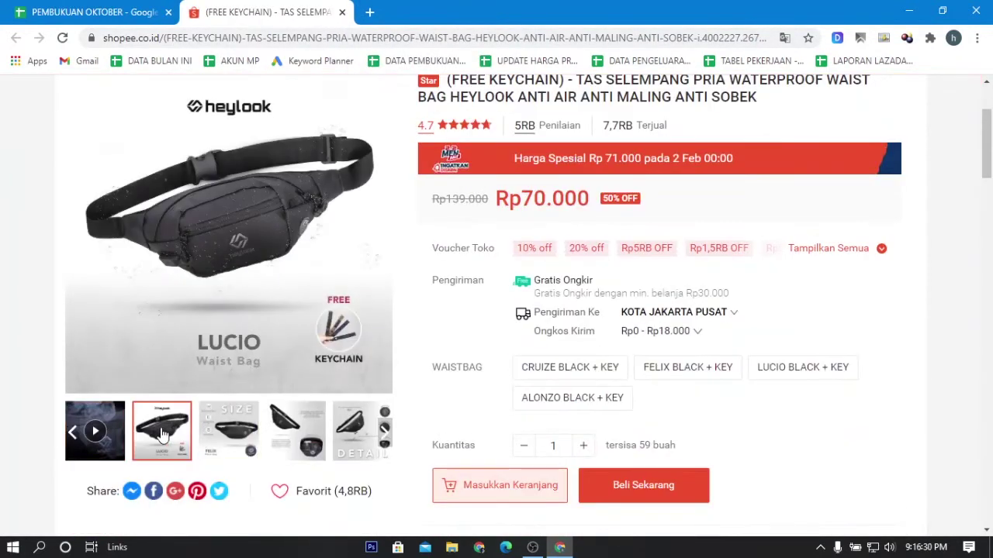
left_click(284, 224)
left_click(923, 287)
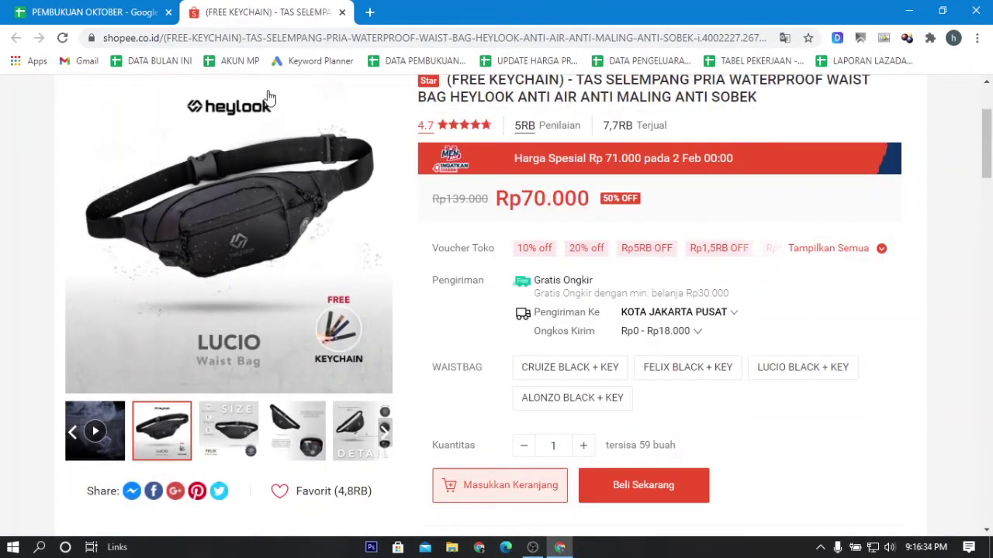
Compare the waist bag variants by selecting FELIX BLACK + KEY and LUCIO BLACK + KEY.
scroll(543, 238, "down", 2)
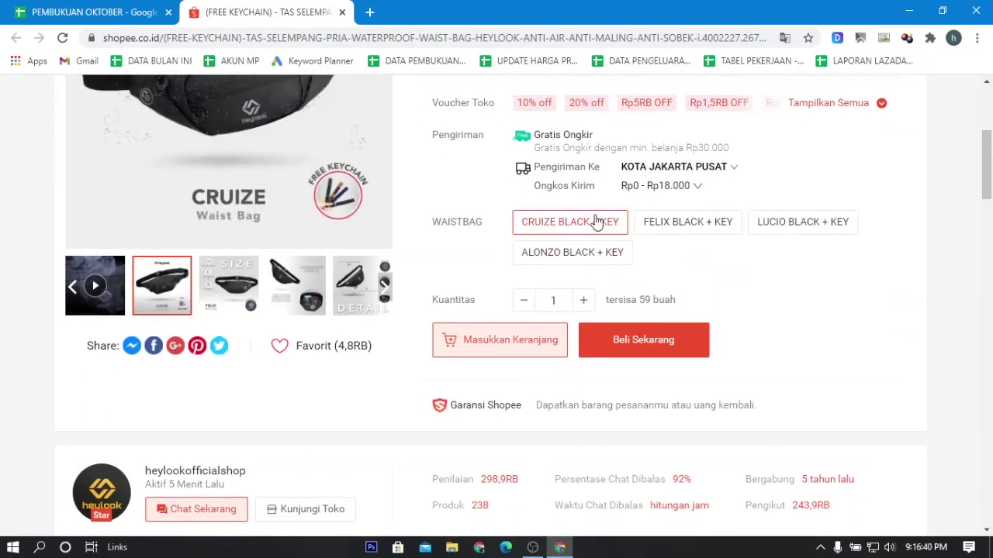
left_click(679, 223)
left_click(767, 224)
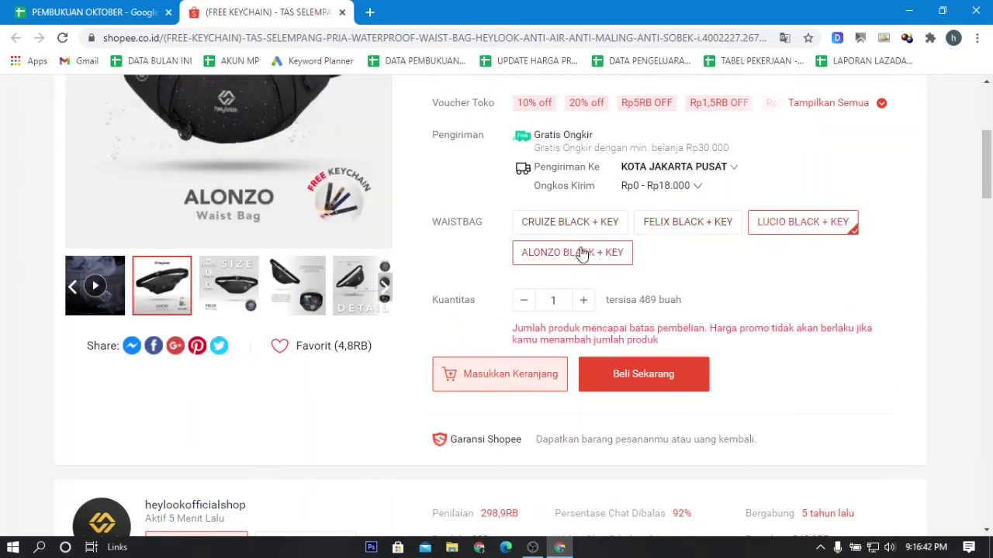
Select the ALONZO BLACK + KEY variant and examine the Stok Lain value in the product specifications.
scroll(583, 263, "down", 3)
scroll(586, 270, "down", 2)
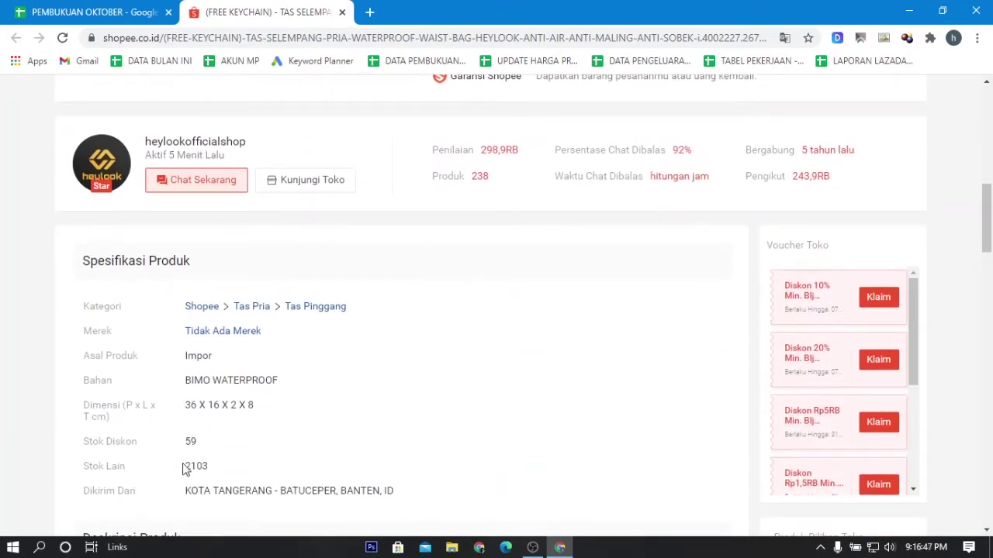
left_click_drag(186, 467, 233, 474)
scroll(650, 448, "up", 3)
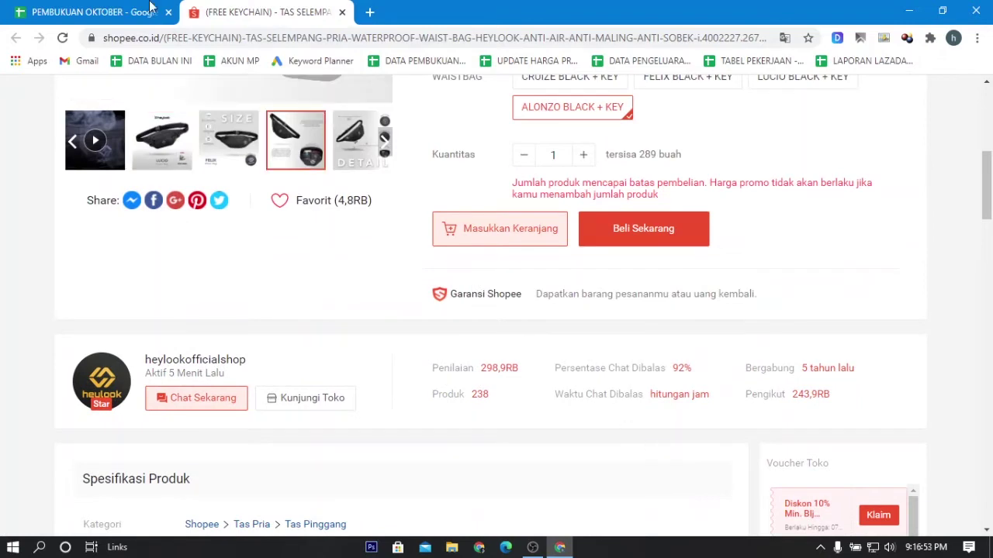
Compare the NAMA PRODUK SELLER link in E7 of the spreadsheet with the product title and details on Shopee.
left_click(93, 12)
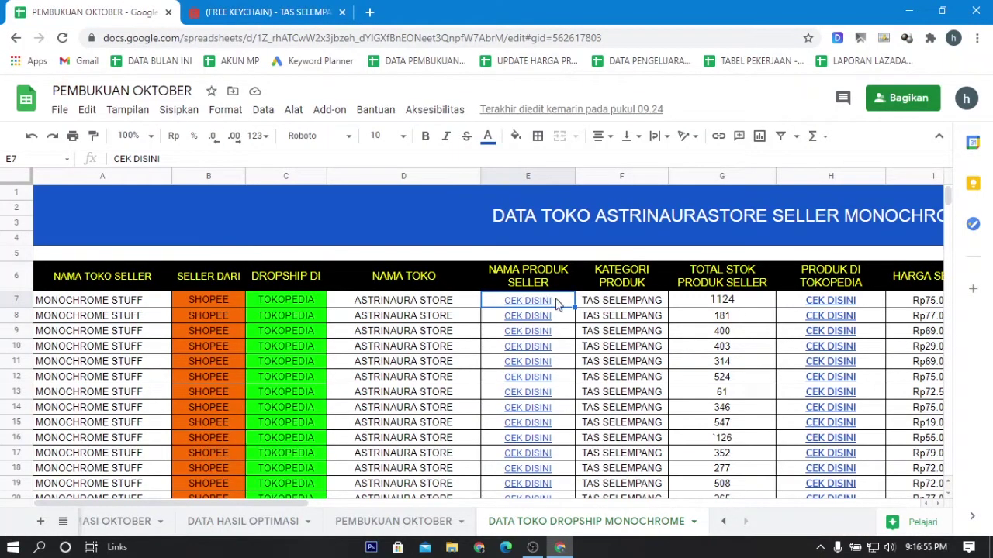
left_click(263, 9)
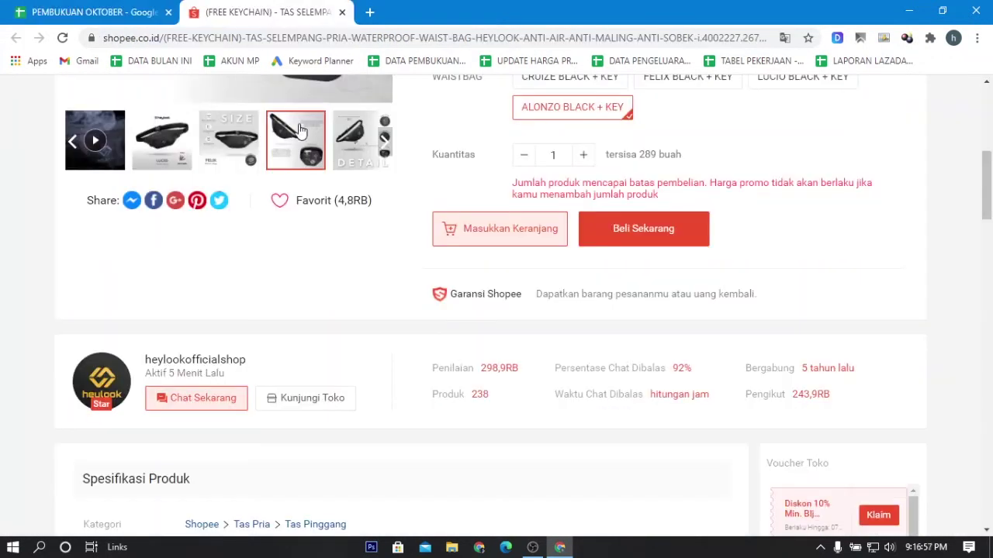
scroll(449, 207, "up", 5)
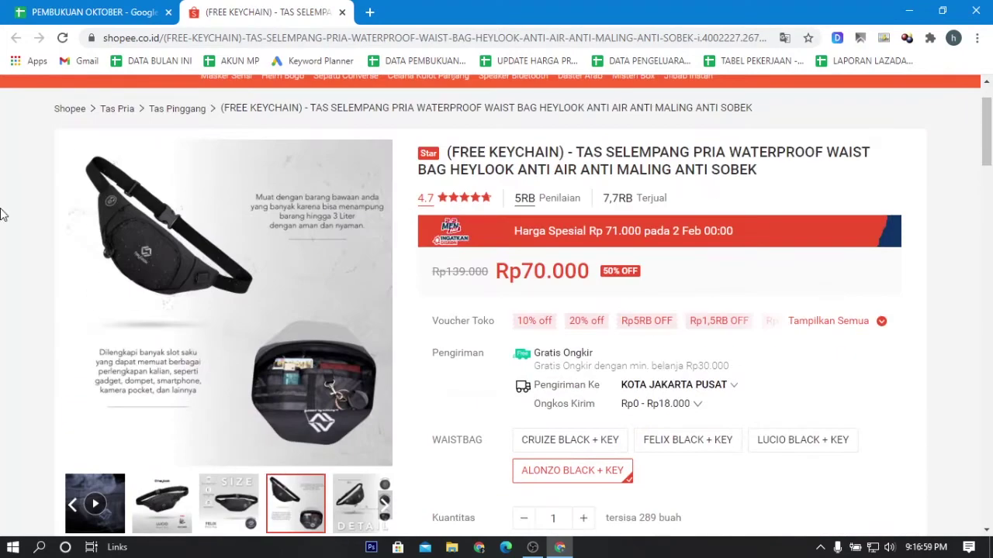
scroll(15, 225, "down", 4)
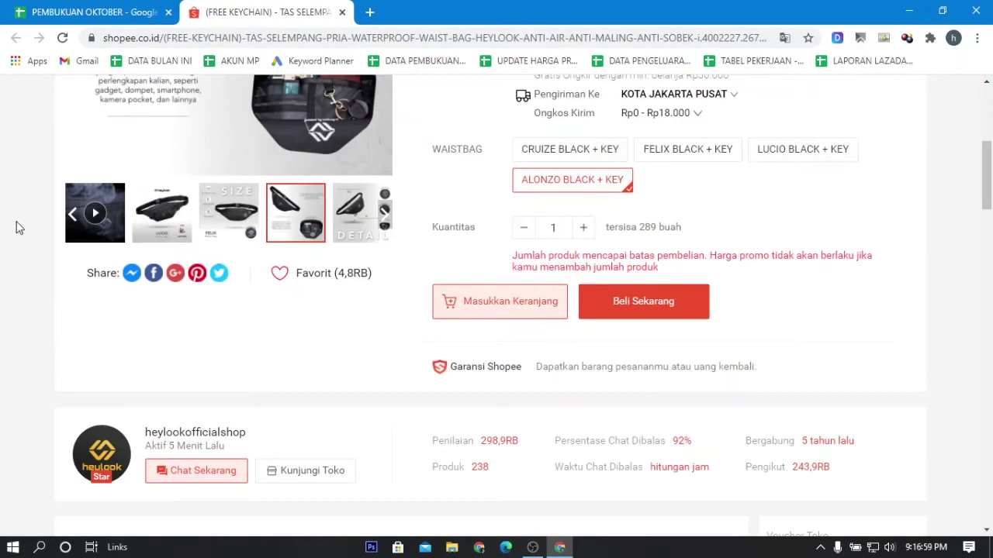
Examine the KATEGORI PRODUK heading and its first entries in column F of the spreadsheet.
left_click(65, 12)
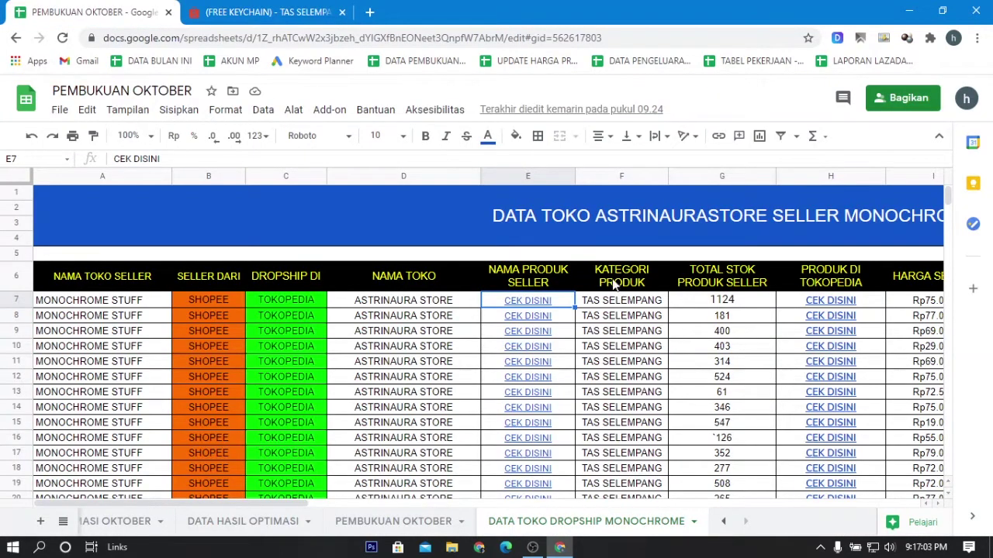
left_click_drag(617, 284, 618, 335)
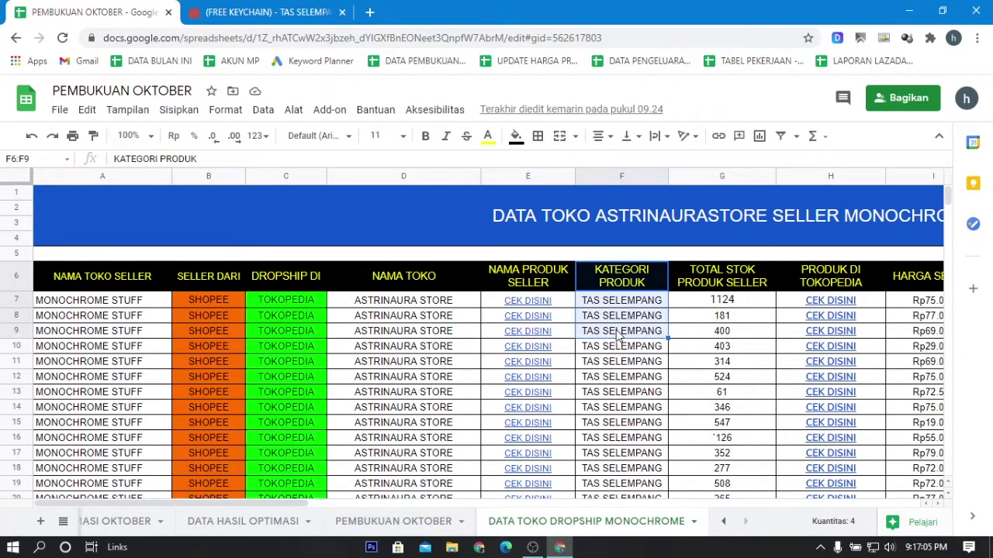
left_click(625, 306)
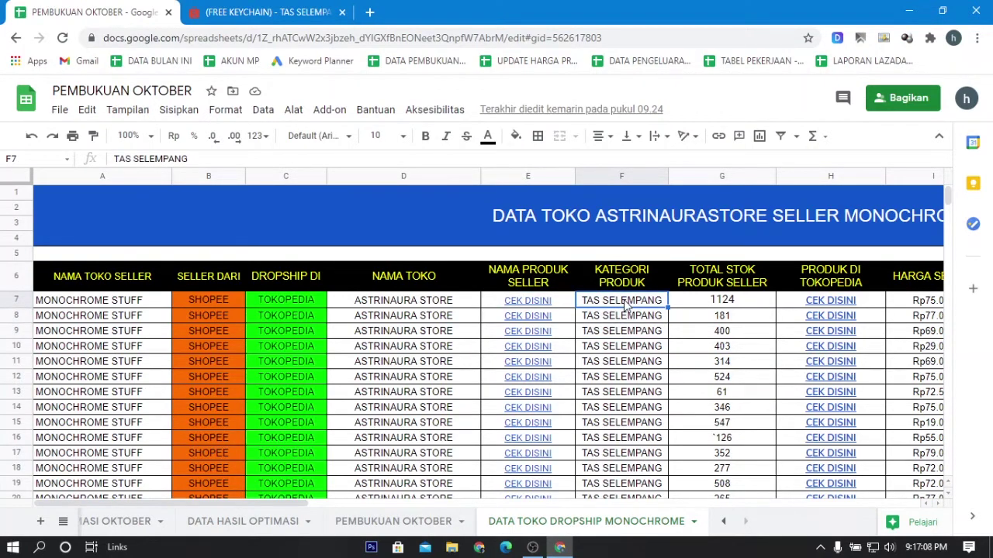
key("Down")
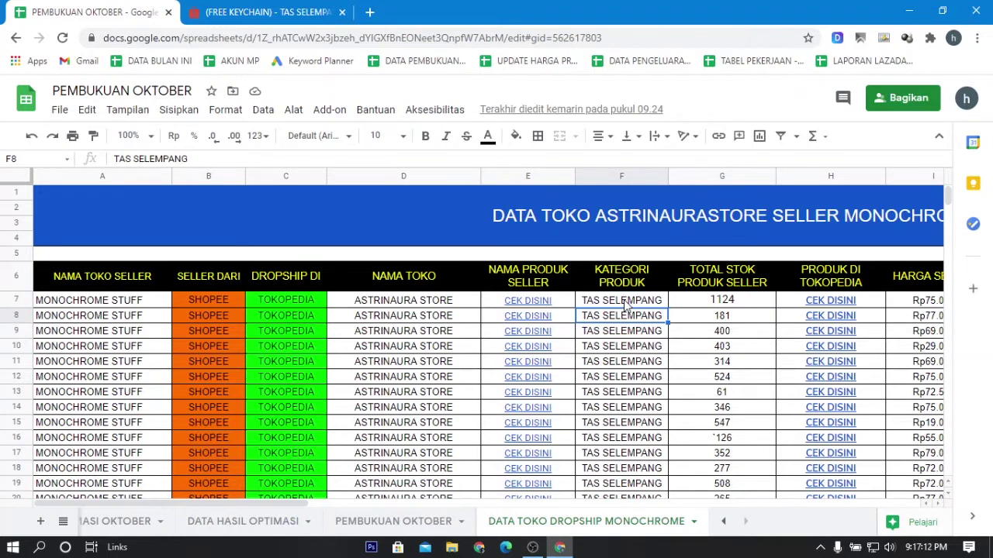
key("Up")
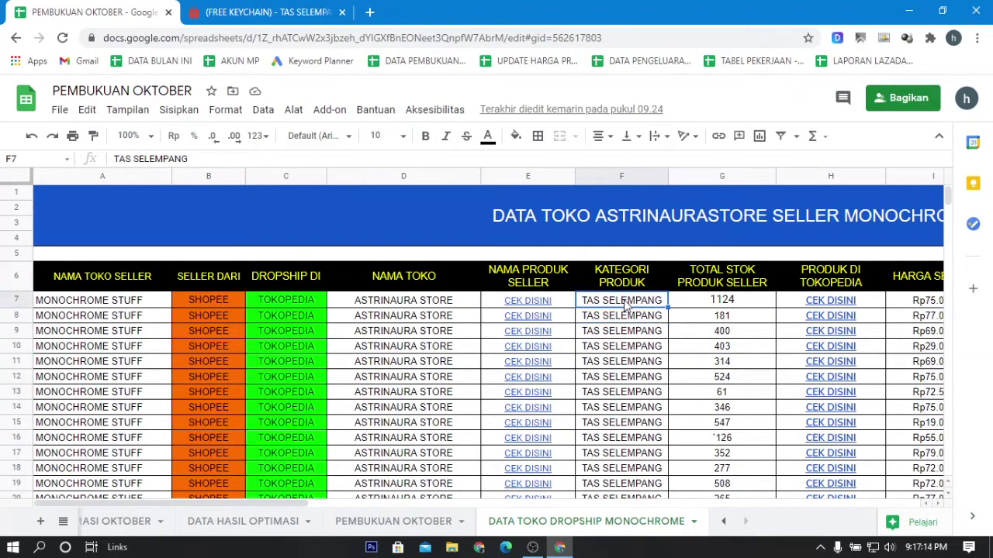
Examine the TOTAL STOK PRODUK SELLER heading and the stock entries below it in column G.
left_click(680, 287)
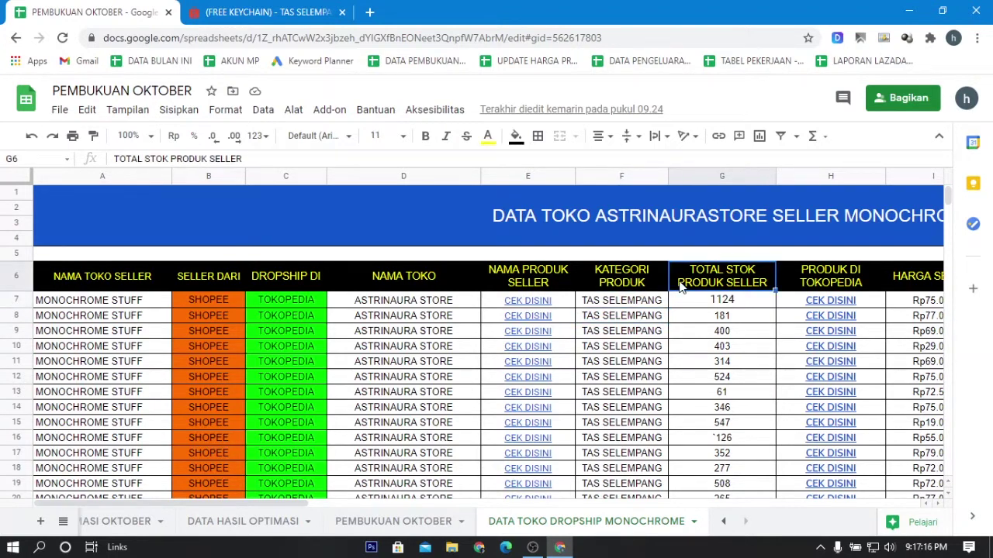
key("Right")
key("Left")
key("Down")
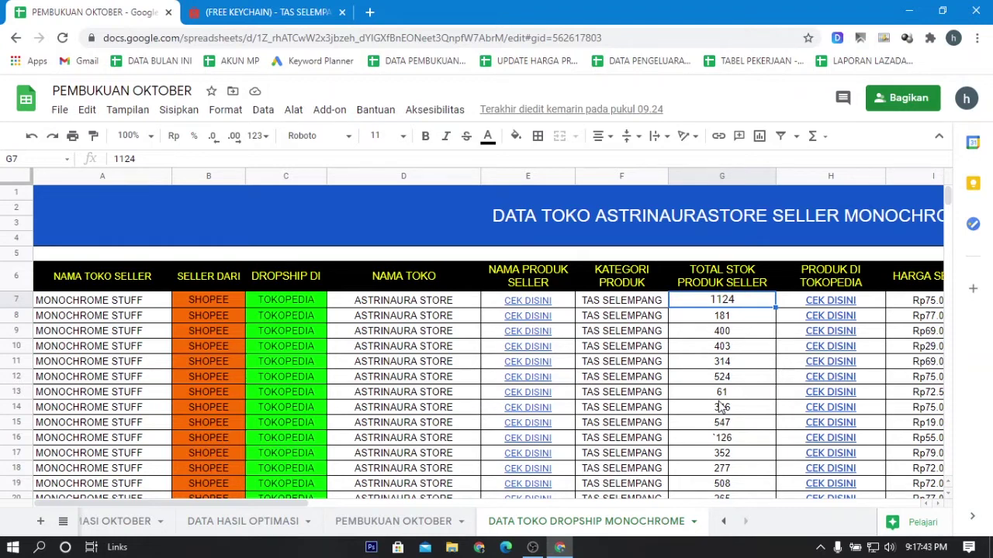
left_click(740, 324)
left_click(735, 304)
key("Left")
key("Right")
left_click_drag(743, 286, 733, 458)
scroll(734, 454, "up", 2)
left_click(730, 353)
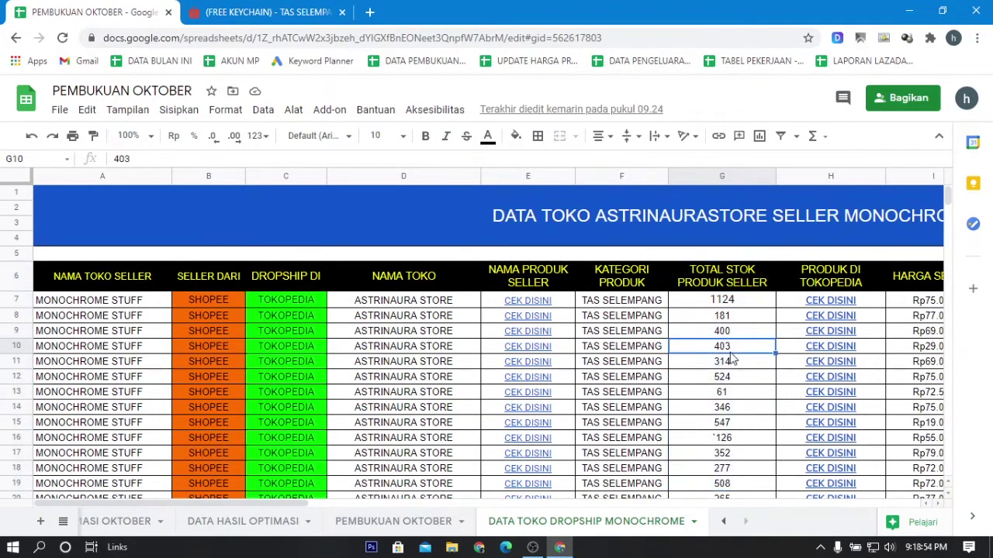
Go to the first PRODUK DI TOKOPEDIA entry in H7.
key("Right")
key("Right")
key("Up")
key("Up")
key("Up")
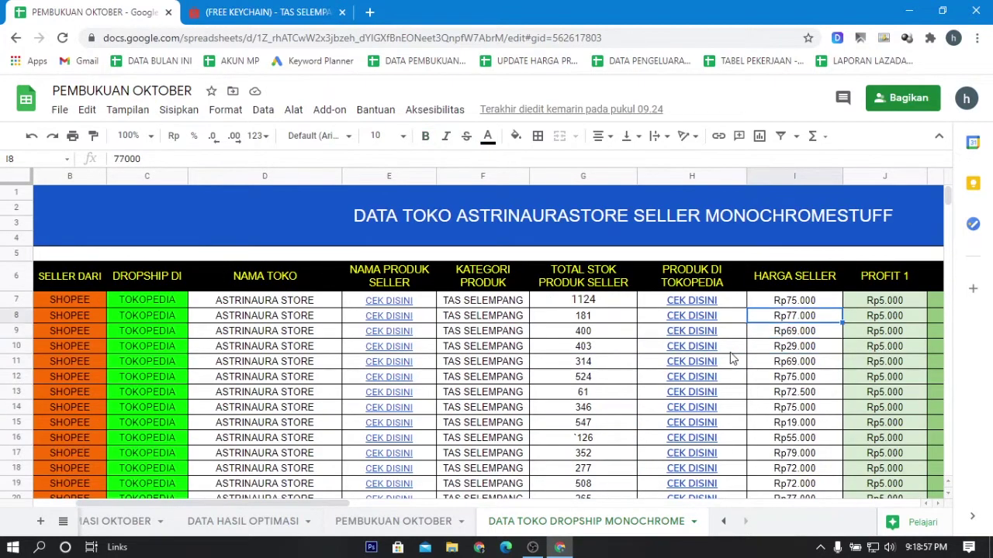
key("Left")
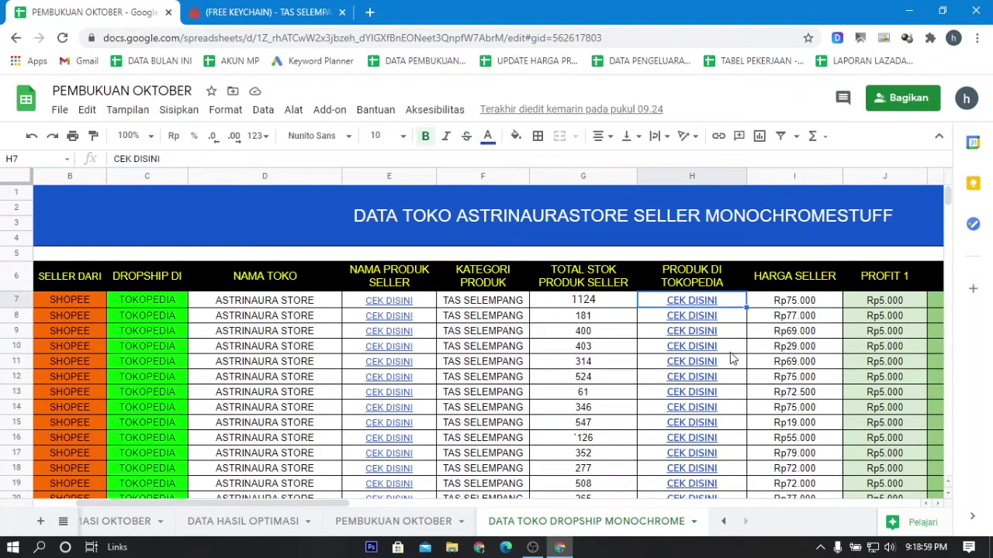
Review the price, vouchers, variants and quantity on the seller's Shopee waist bag listing, and return to the spreadsheet.
left_click(287, 11)
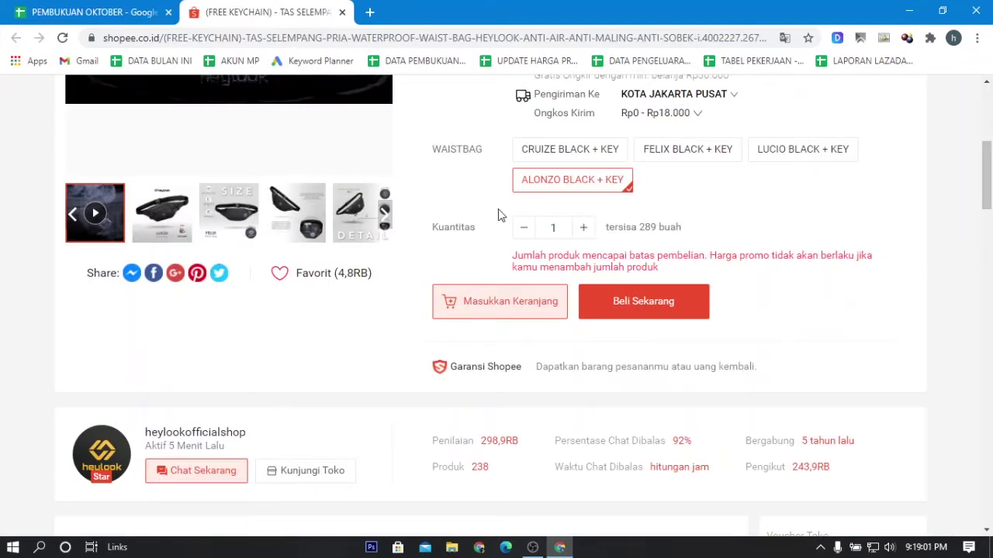
scroll(497, 215, "up", 5)
scroll(443, 220, "down", 3)
mouse_move(642, 161)
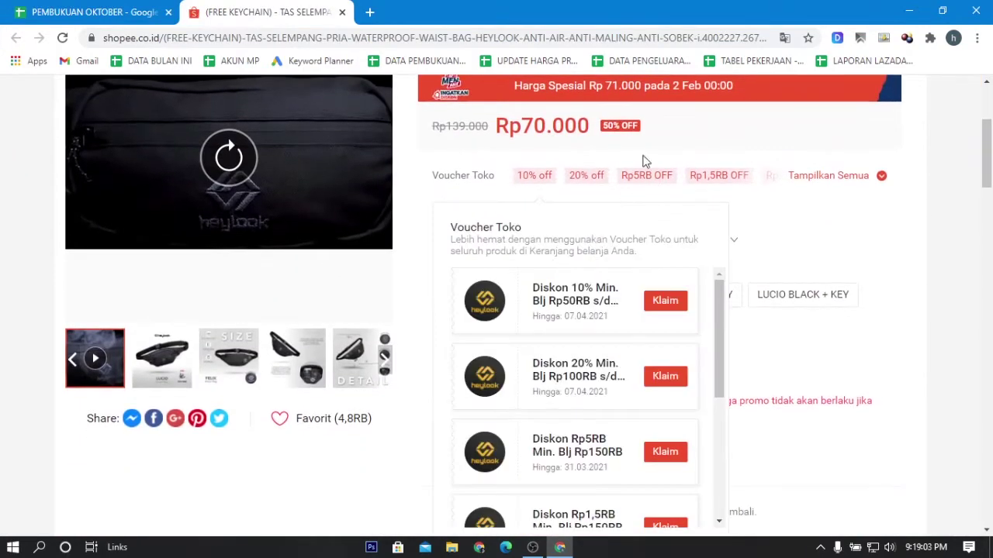
scroll(659, 199, "up", 3)
scroll(762, 336, "down", 3)
scroll(794, 261, "up", 1)
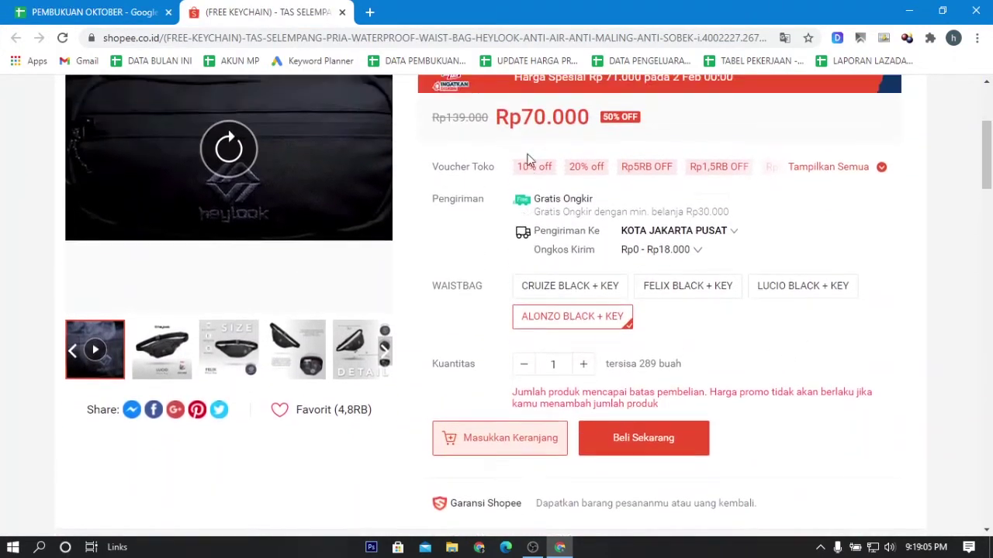
scroll(694, 310, "down", 1)
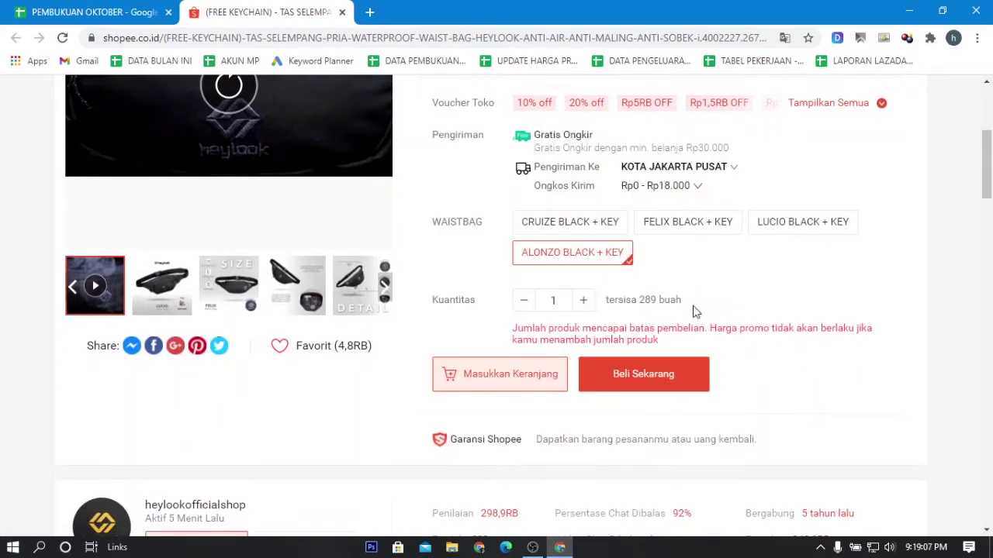
scroll(695, 311, "down", 4)
left_click(100, 11)
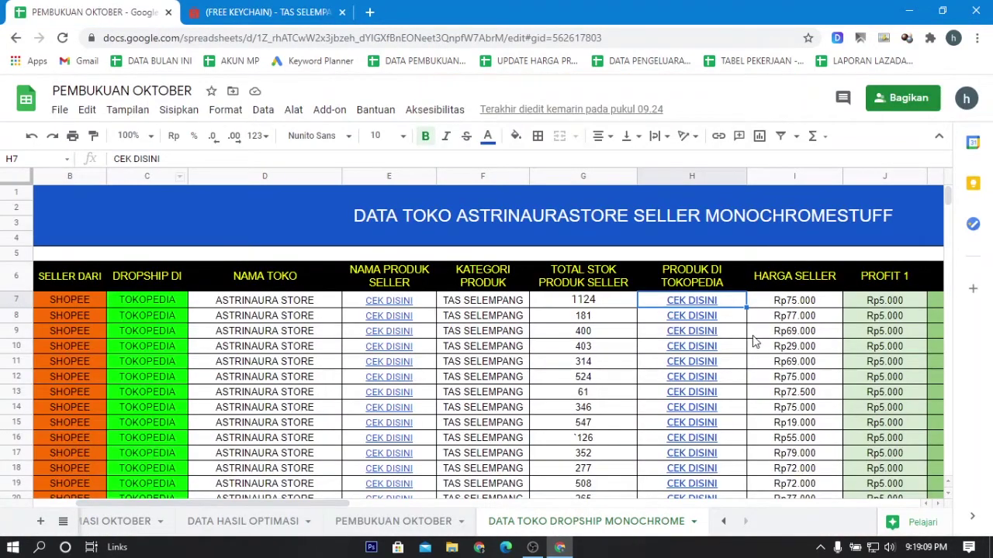
Follow the Tokopedia link in H7, dismiss the Google login prompt, and examine the waist bag's details and store information.
mouse_move(713, 306)
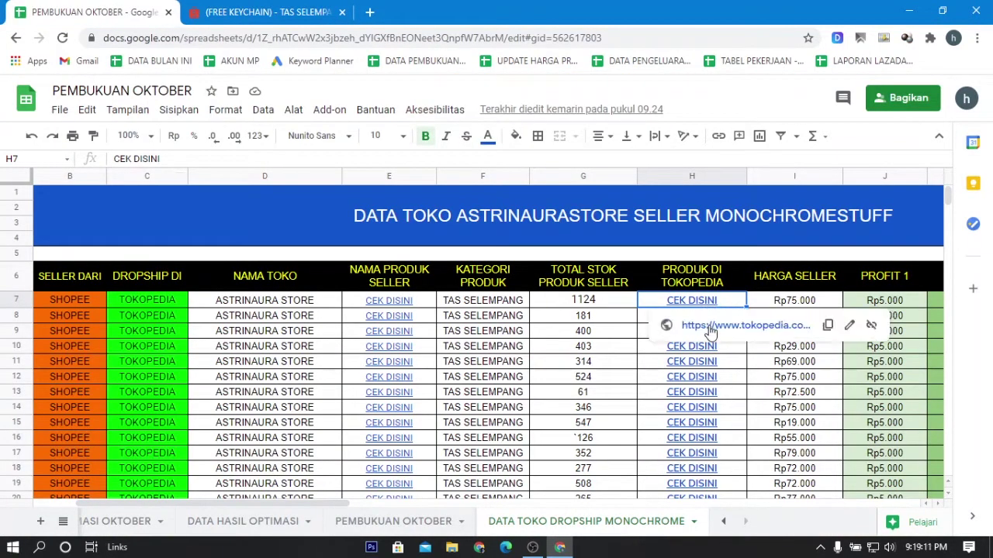
left_click(710, 331)
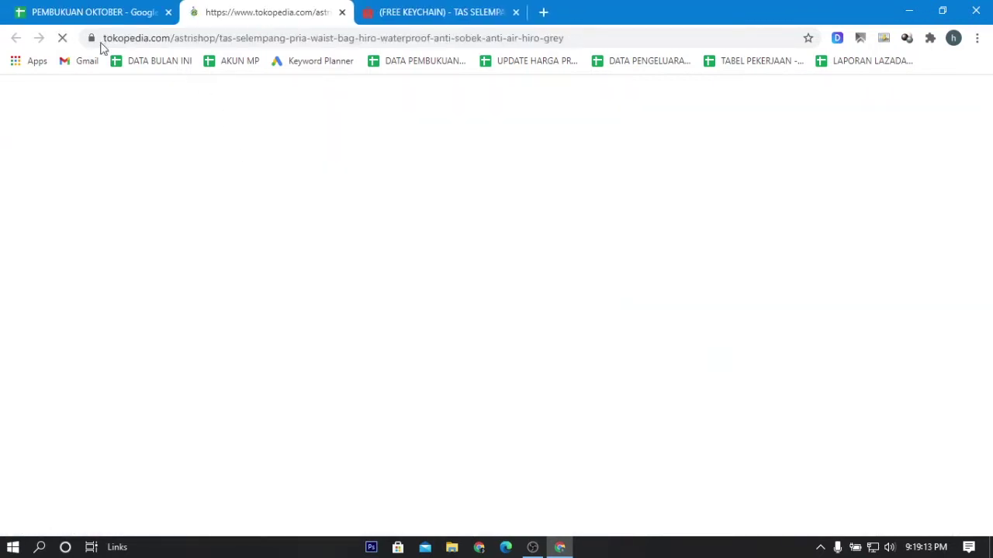
scroll(508, 305, "down", 1)
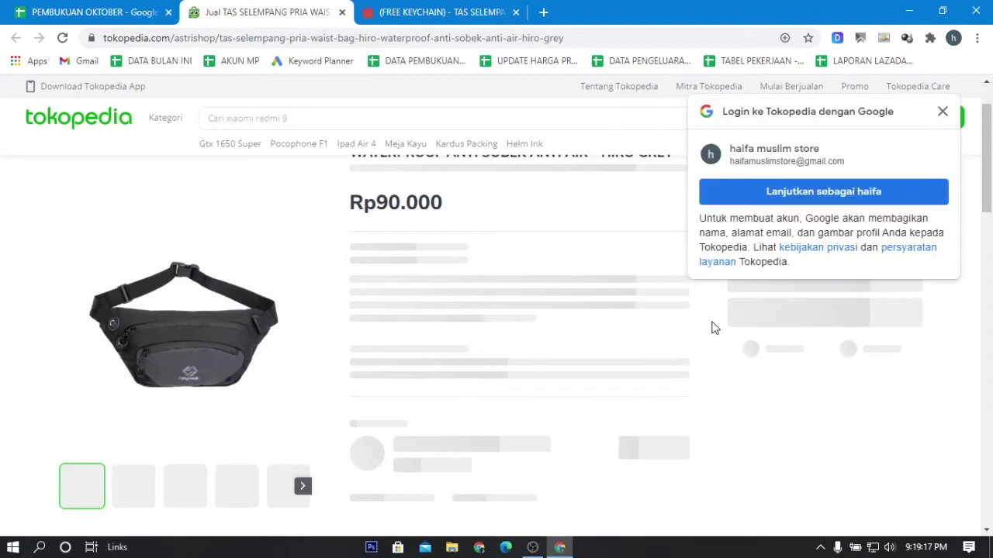
left_click(943, 111)
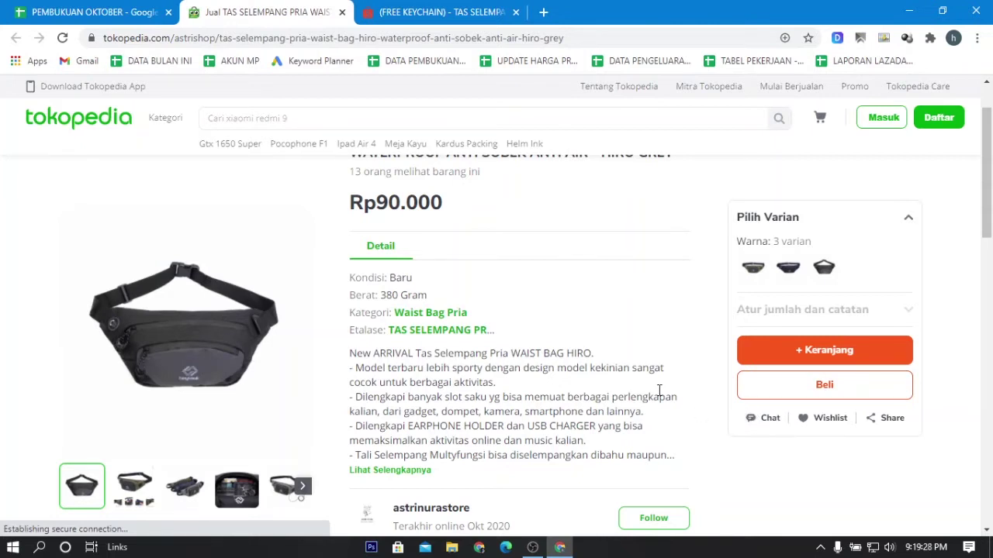
scroll(450, 353, "up", 1)
scroll(64, 364, "down", 4)
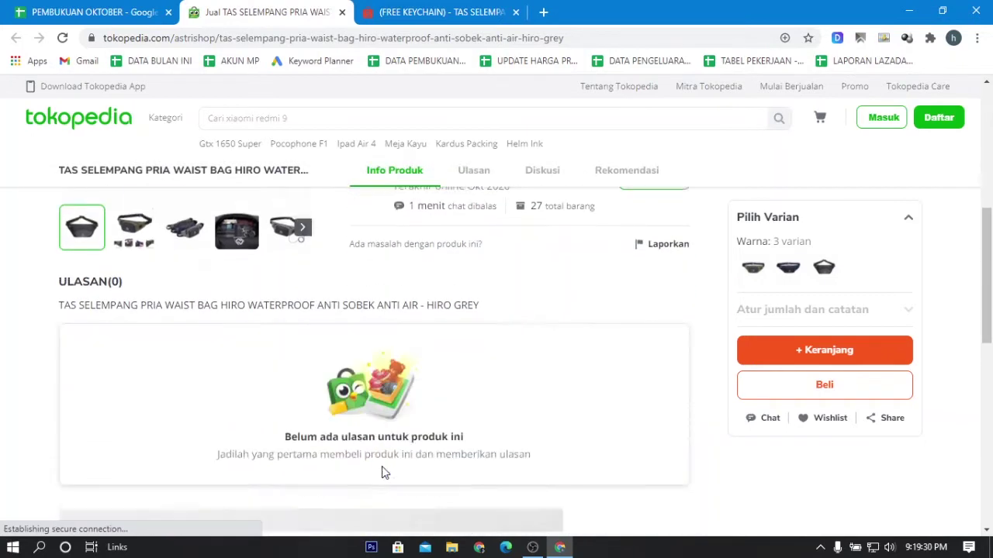
scroll(368, 388, "up", 5)
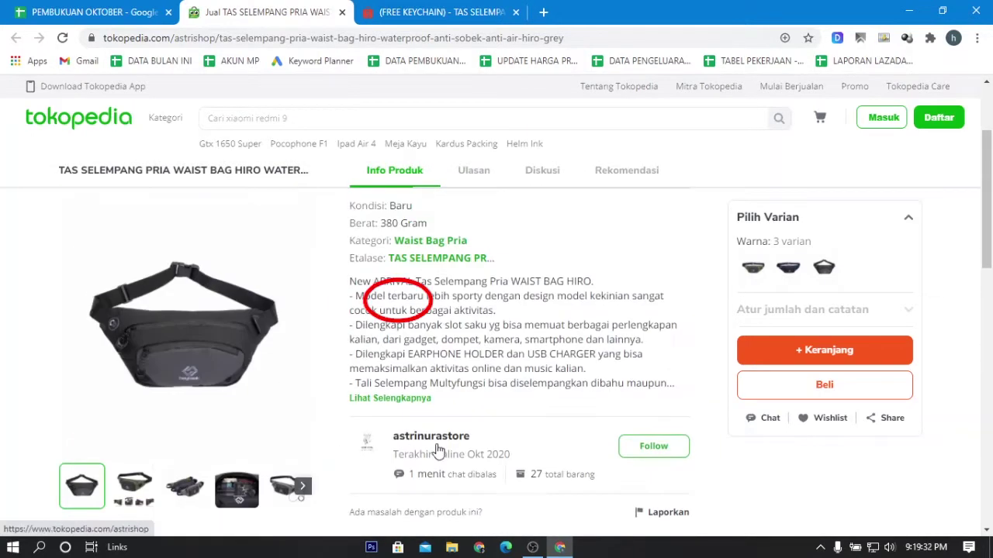
Back in the spreadsheet, compare the PRODUK DI TOKOPEDIA links in column H with the NAMA PRODUK SELLER links in column E.
left_click(85, 12)
left_click_drag(695, 281, 696, 474)
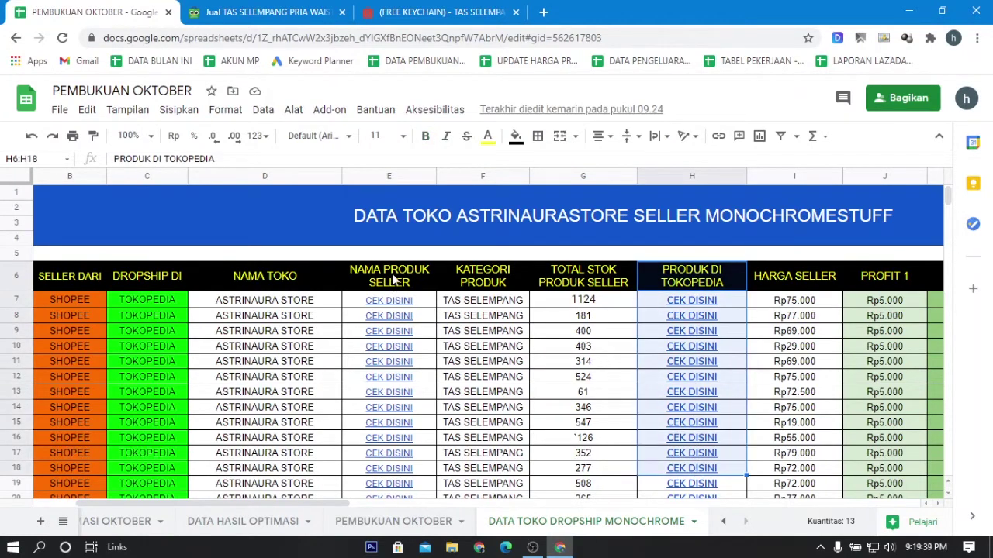
left_click_drag(396, 281, 399, 431)
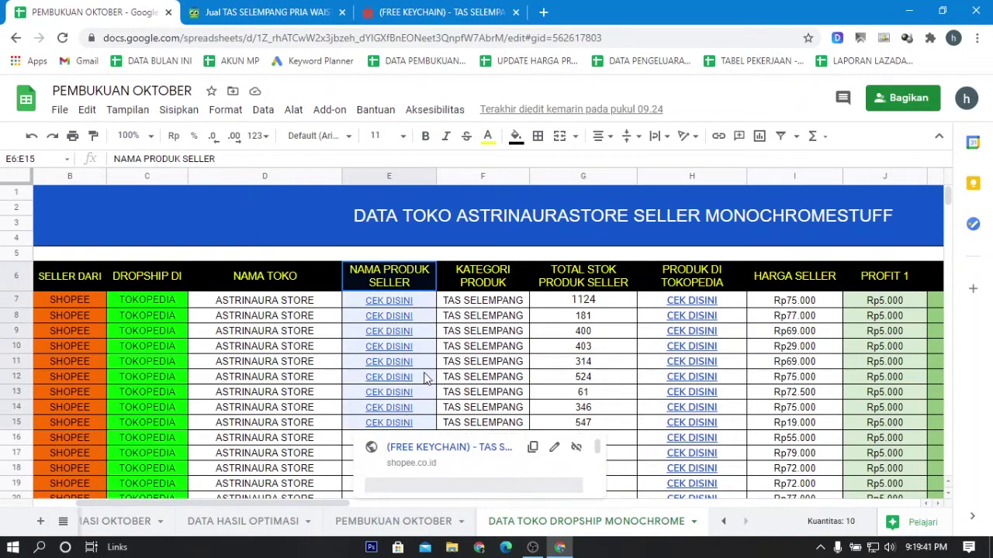
left_click_drag(721, 285, 660, 408)
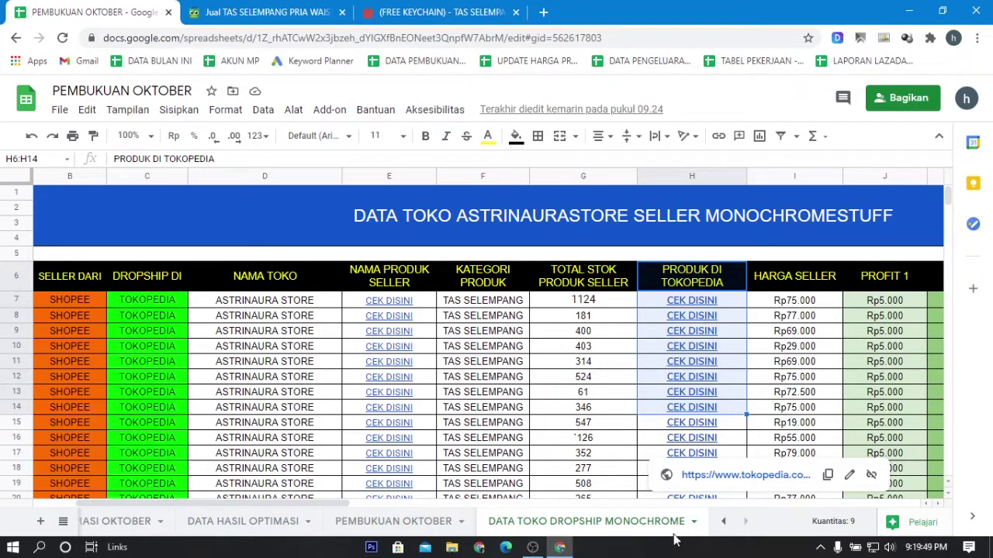
left_click_drag(211, 288, 695, 302)
Look through the row 6 headings from HARGA SELLER across to HARGA JUAL 3.
left_click(792, 276)
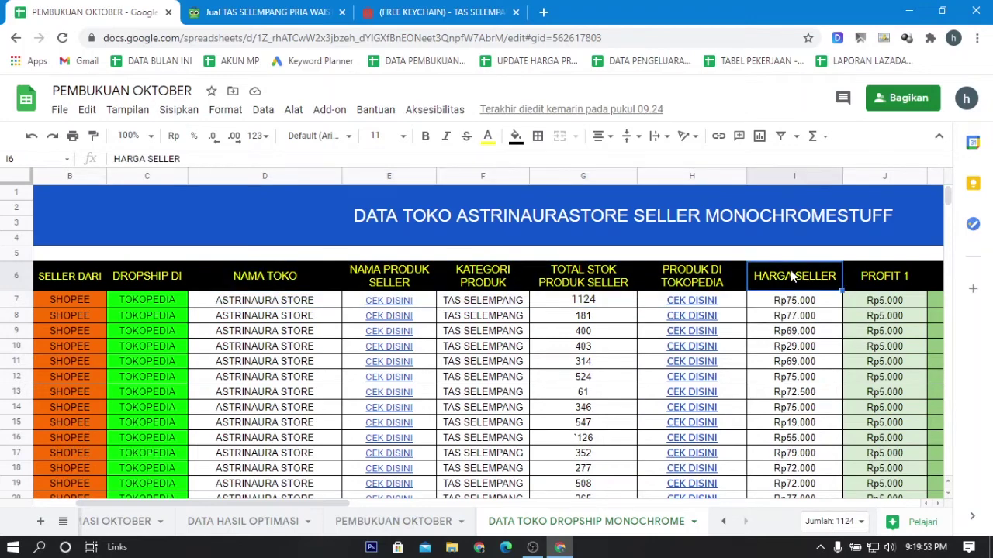
key("Right")
key("Right")
key("Right")
key("Right")
key("Right")
key("Right")
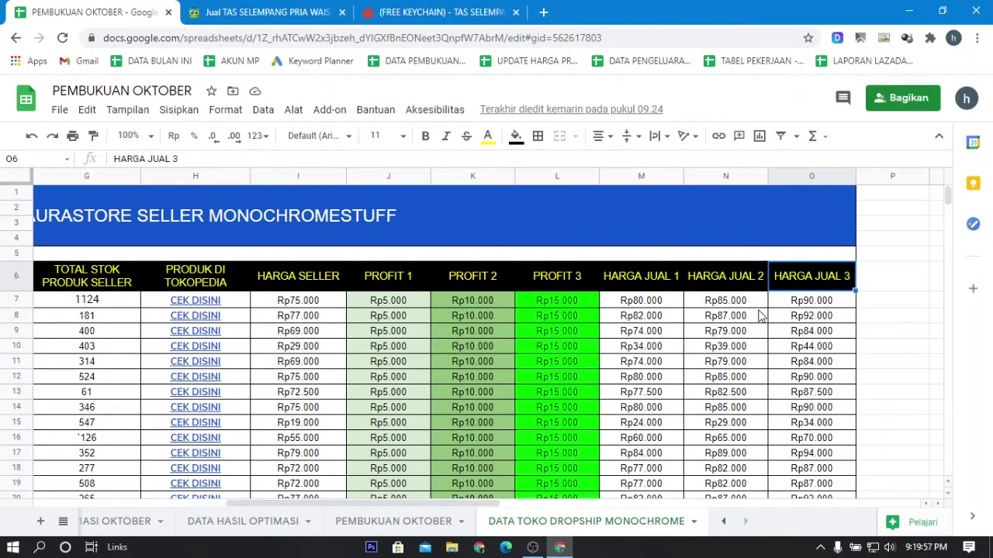
Examine the PROFIT 1 to PROFIT 3 headings and the first product's profit entries, ending at J7.
key("Left")
key("Left")
key("Left")
key("Left")
key("Left")
key("Right")
key("Right")
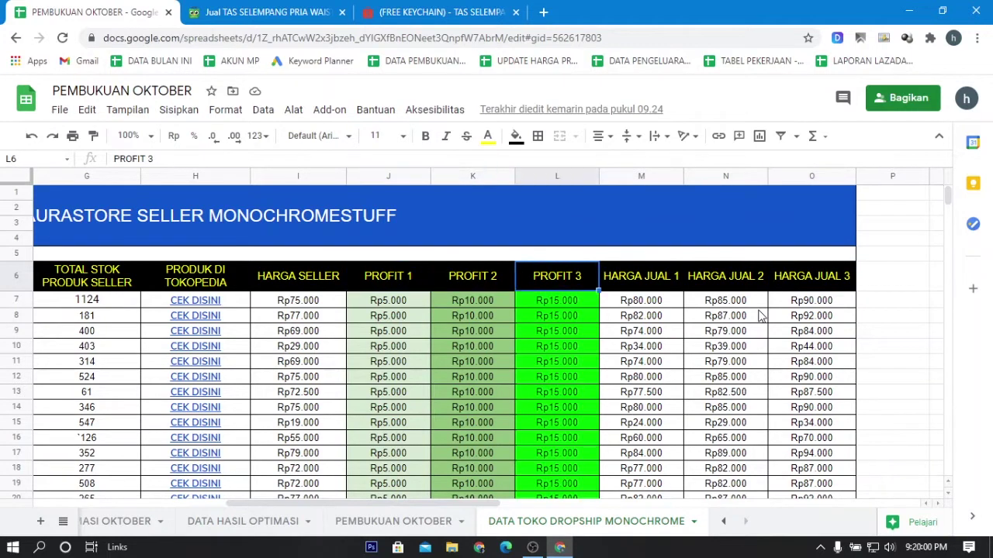
key("Right")
key("Down")
key("Left")
key("Left")
key("Left")
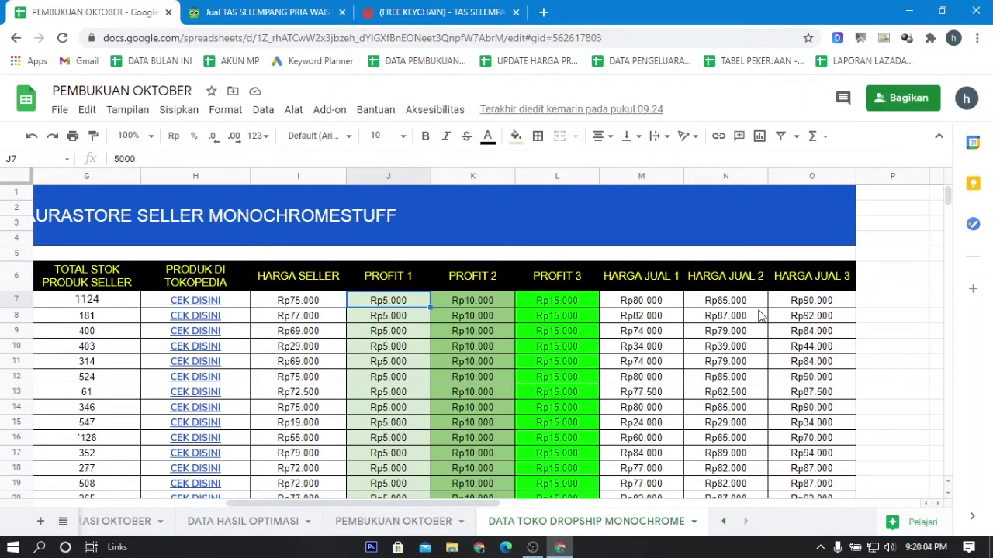
Compare the HARGA SELLER value in I7 with the selling price on the Shopee listing, and return to the spreadsheet.
key("Left")
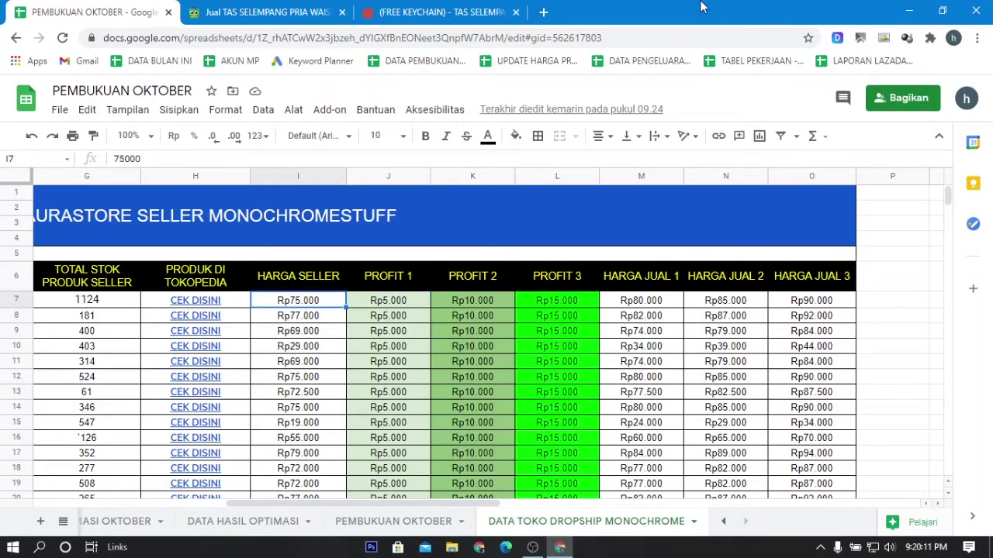
left_click(409, 11)
scroll(550, 341, "up", 10)
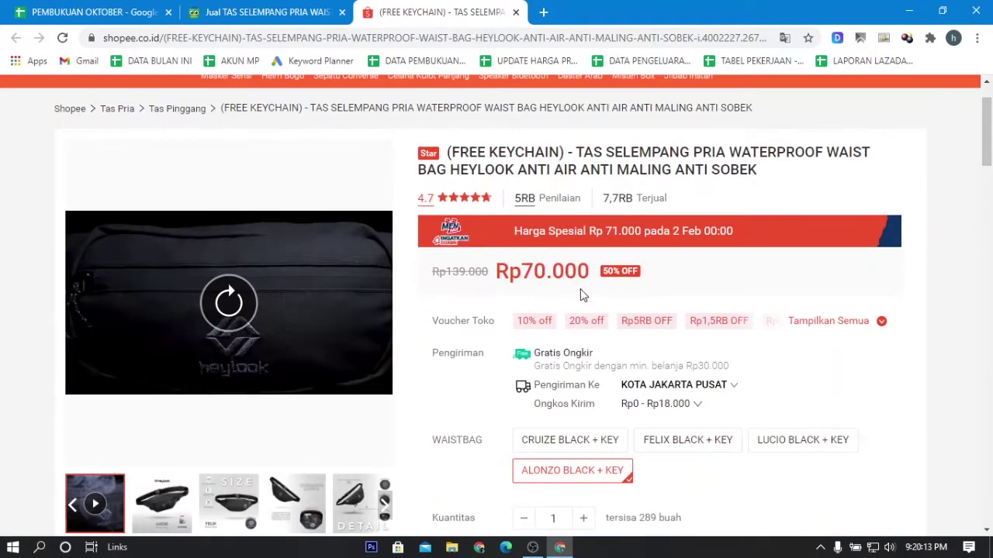
left_click(85, 12)
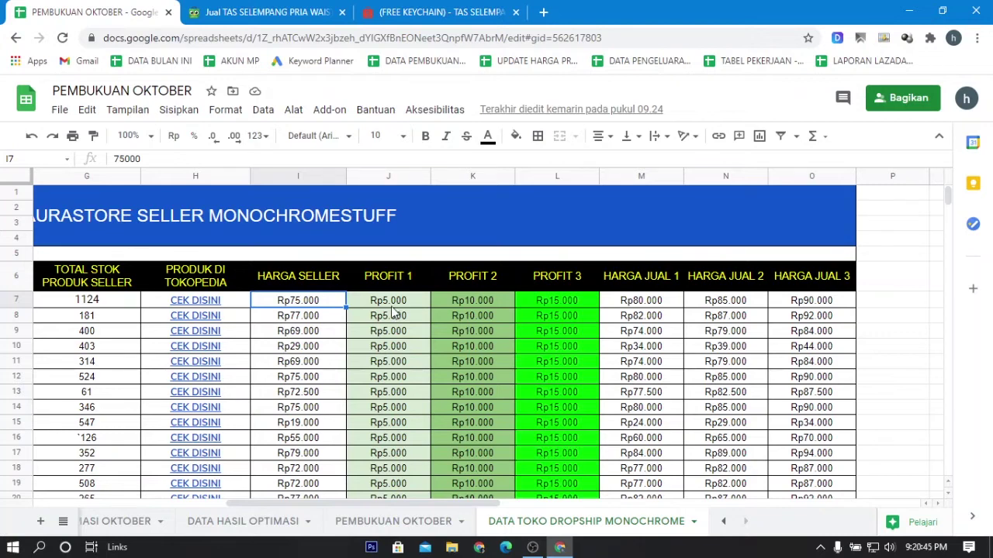
Compare the first product's three profit levels in J7, K7 and L7.
left_click(394, 303)
left_click(475, 298)
left_click(548, 304)
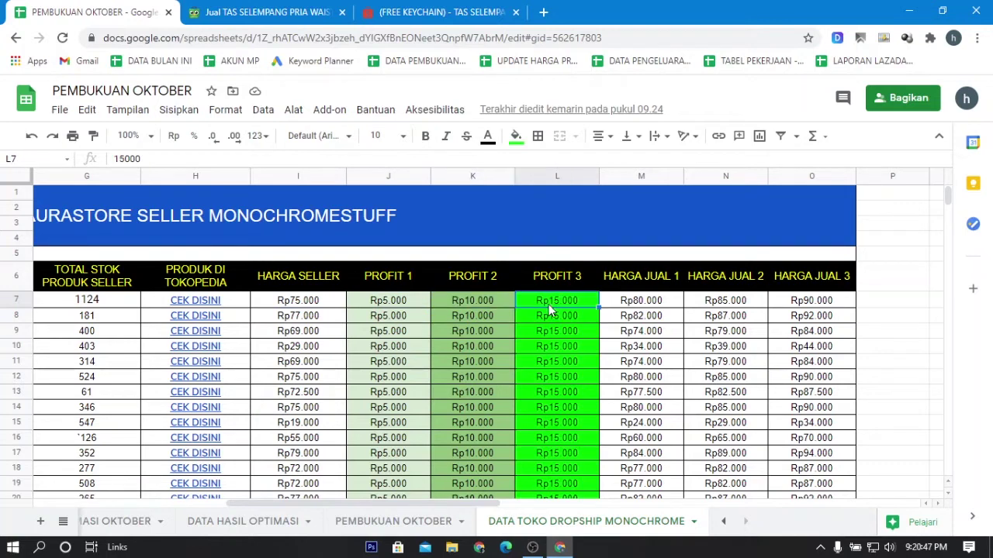
key("Left")
key("Left")
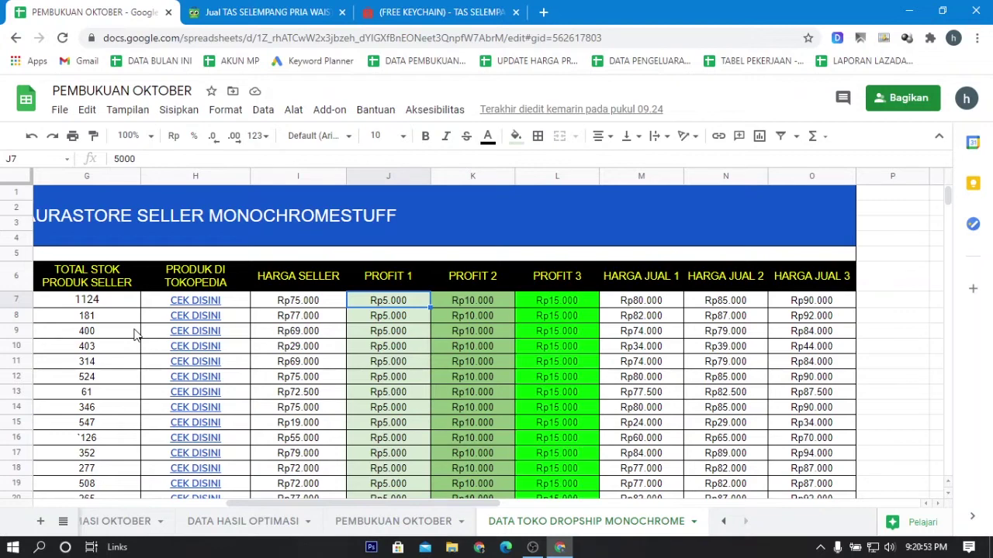
key("Right")
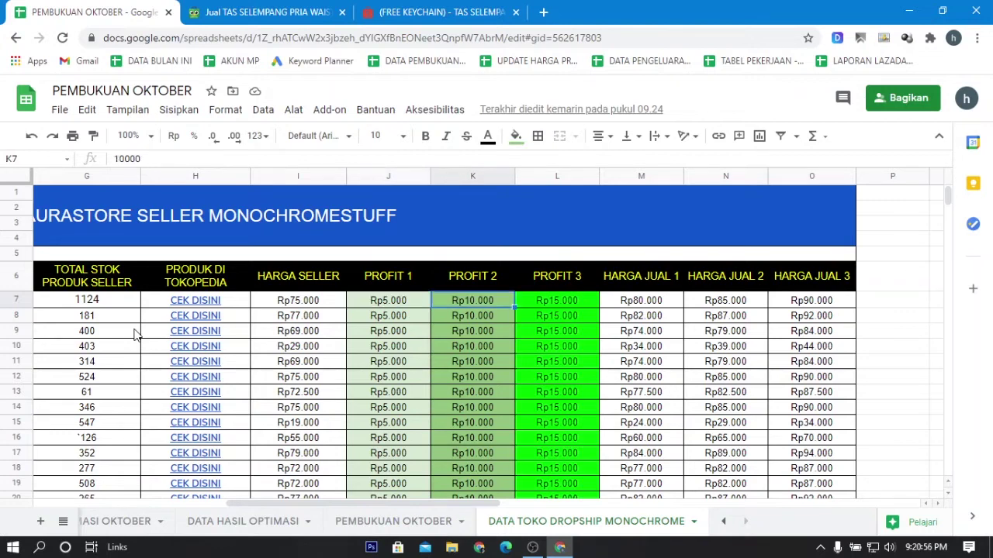
Examine the HARGA JUAL 1, HARGA JUAL 2 and HARGA JUAL 3 headings in columns M to O.
key("Right")
key("Right")
key("Up")
key("Right")
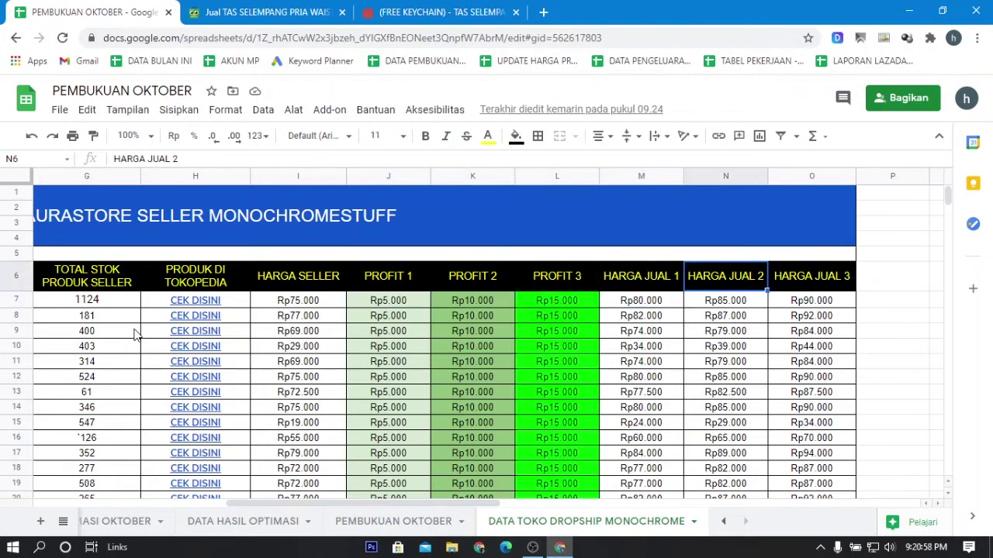
key("Right")
key("Left")
key("Left")
key("Right")
key("Right")
Inspect the HARGA JUAL formulas in N7 and M7, opening M7's formula to see which cells it references.
key("Down")
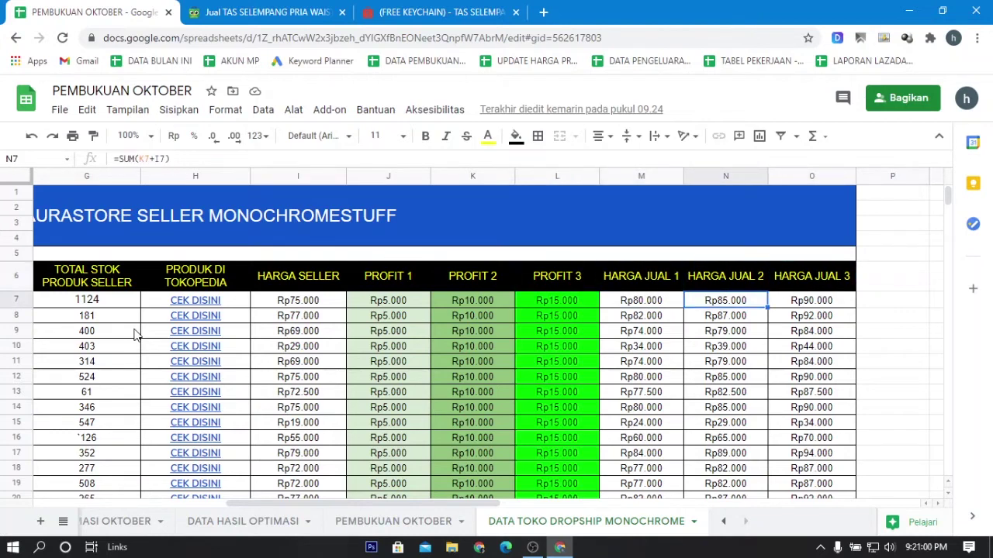
key("Left")
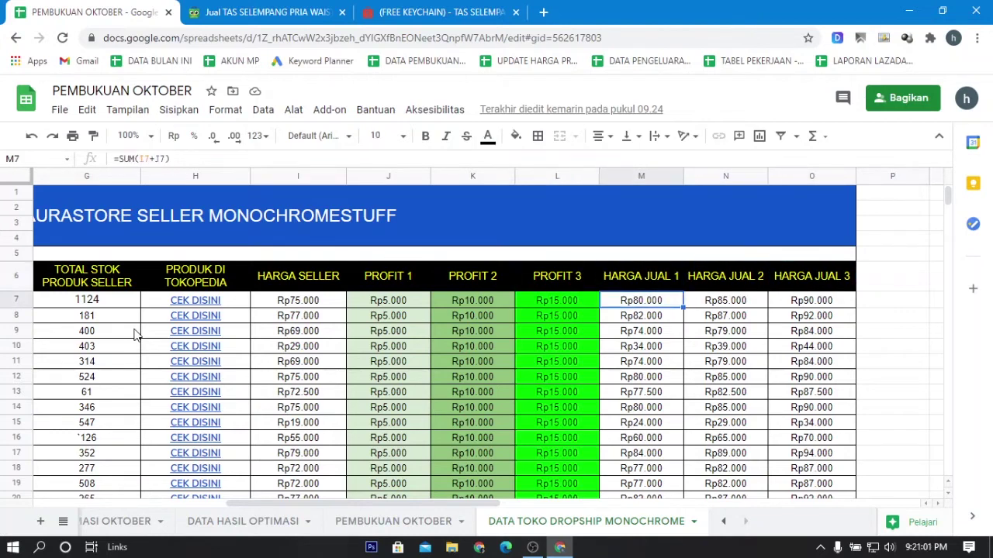
double_click(656, 301)
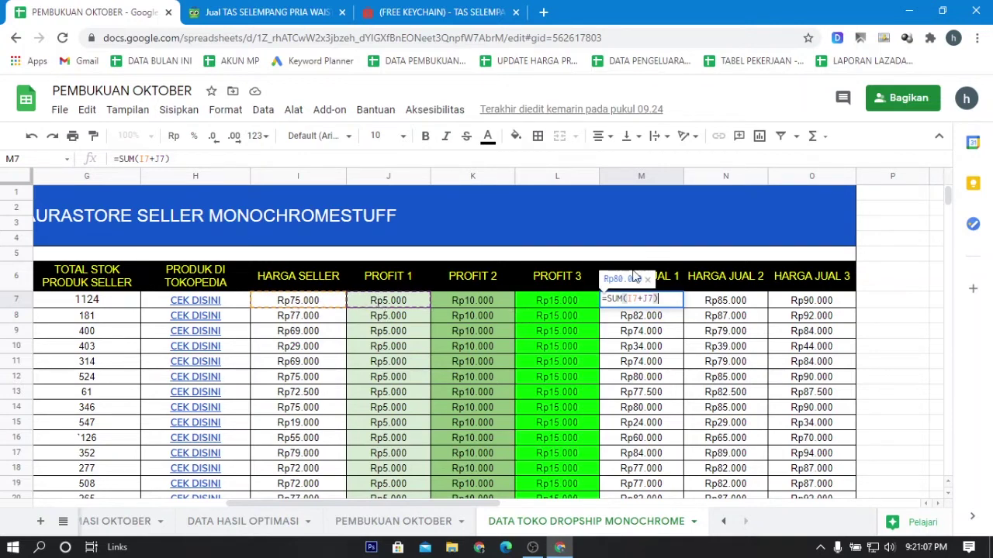
key("Return")
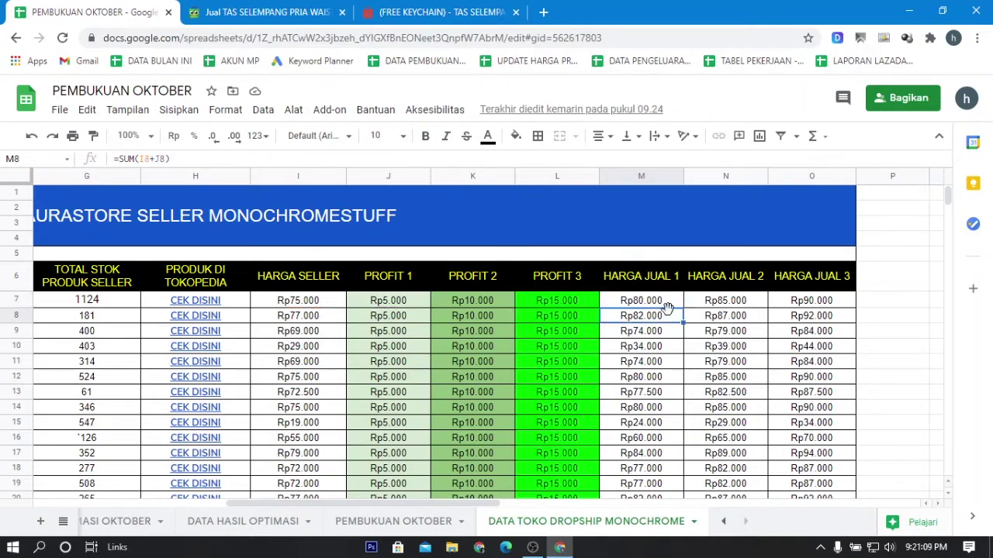
left_click(679, 302)
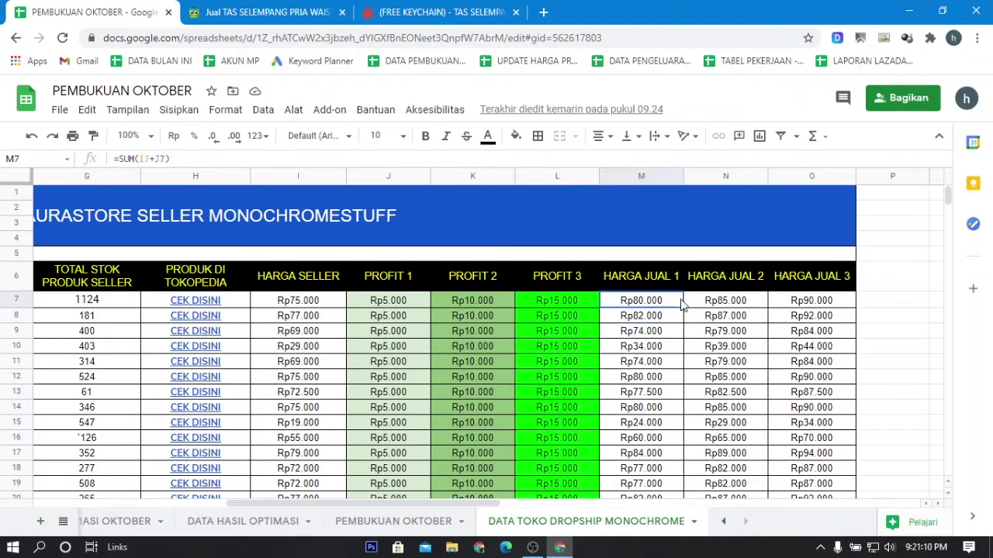
Inspect the first product's HARGA JUAL formulas across M7 to O7.
left_click(672, 346)
left_click(632, 302)
key("Right")
key("Right")
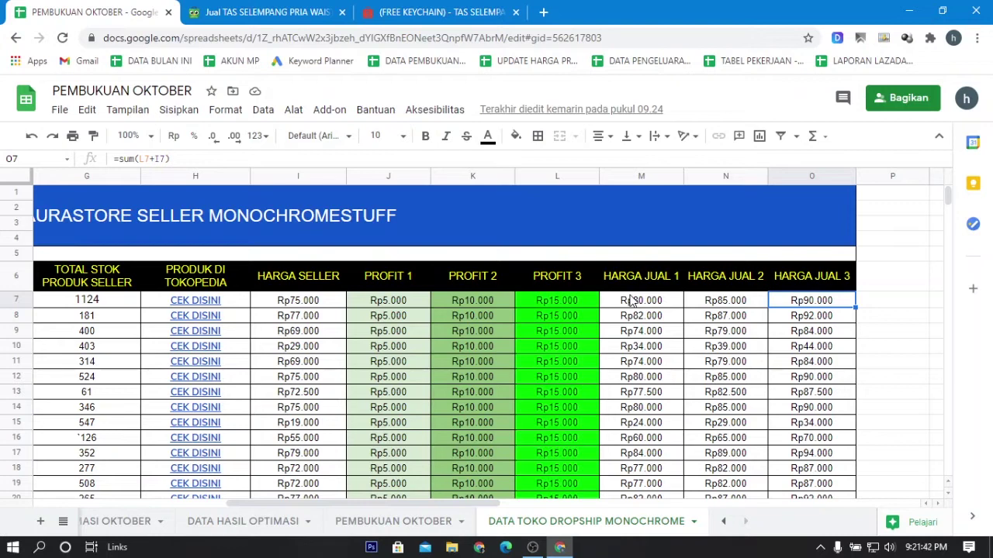
Compare the PROFIT 3 heading and its value in L7 with the HARGA JUAL 3 formulas in O7 and O8.
left_click(570, 276)
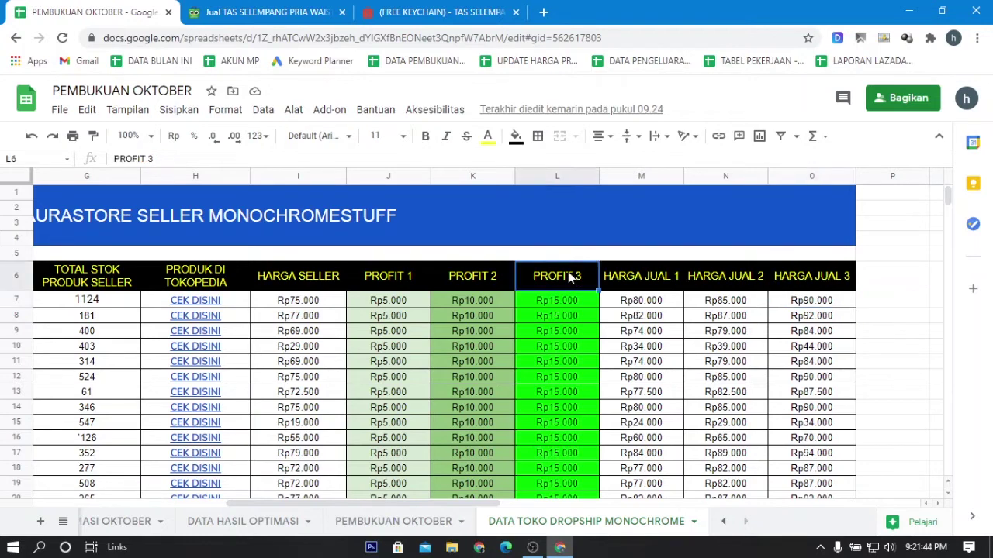
left_click(577, 304)
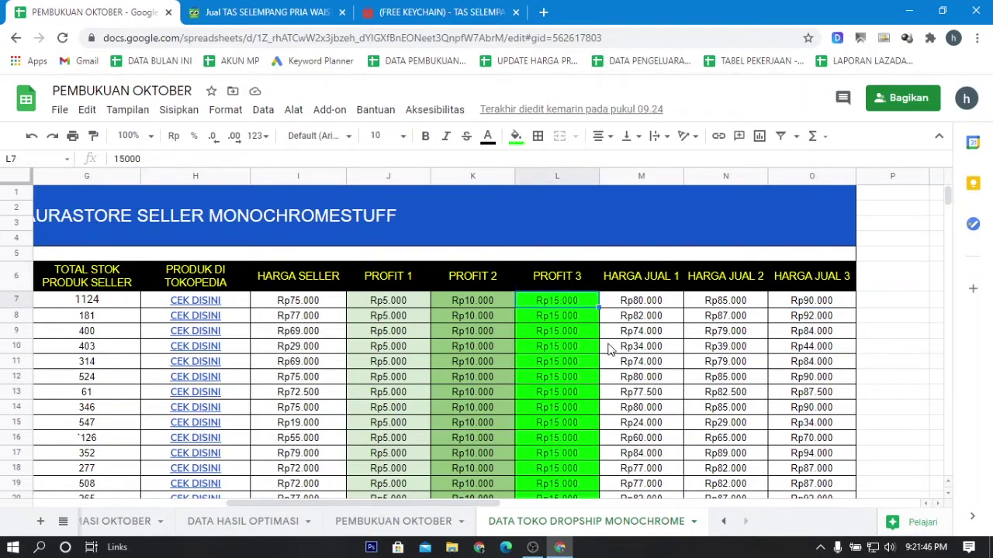
key("Right")
key("Right")
key("Right")
key("Down")
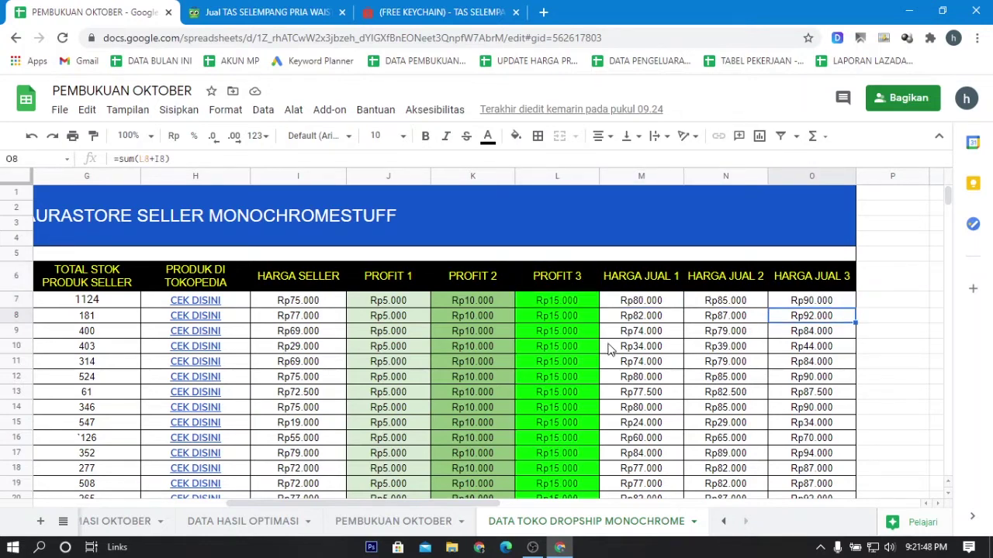
key("Up")
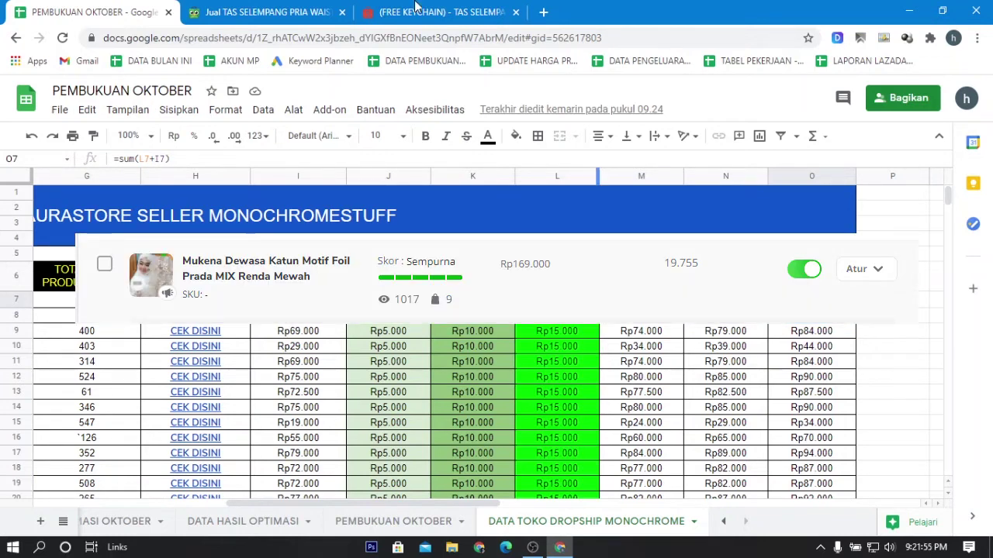
Check the Tokopedia listing, return to the spreadsheet and review the HARGA JUAL 3 prices in O7 and O8.
left_click(310, 12)
key("ctrl+1")
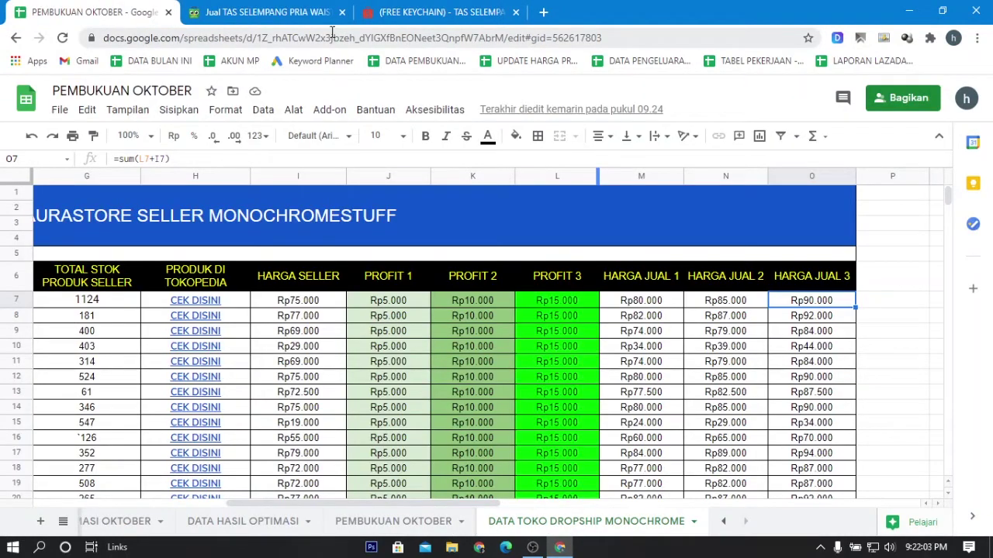
left_click(268, 12)
left_click(128, 10)
left_click(813, 318)
key("Up")
key("Down")
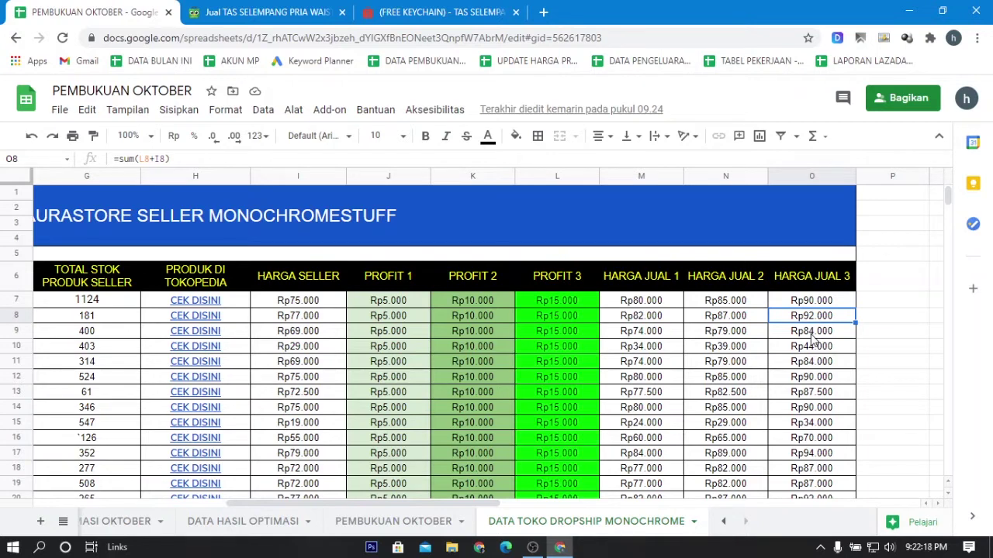
key("Up")
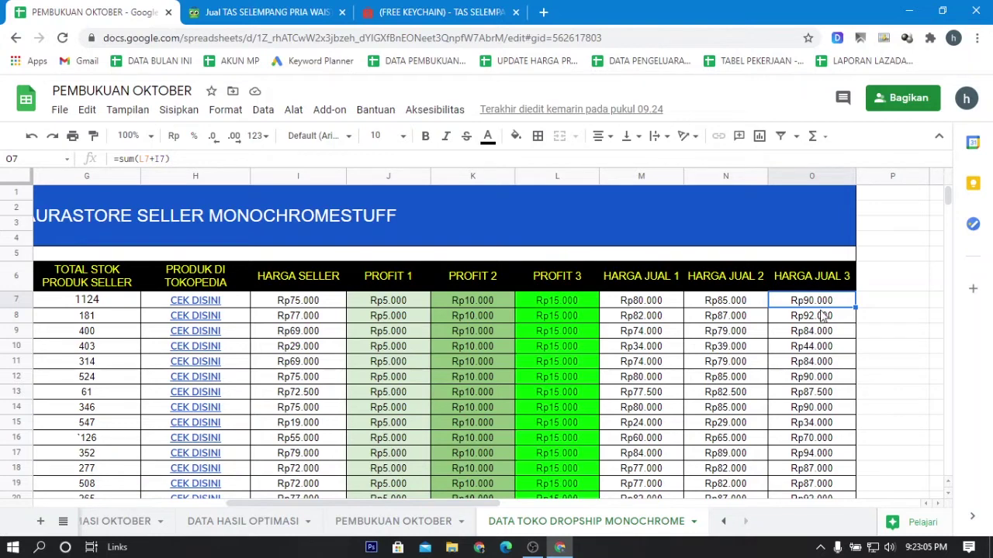
Compare the HARGA JUAL 1 formula in M7 with the profit amounts in columns J and K.
left_click(716, 327)
left_click(661, 304)
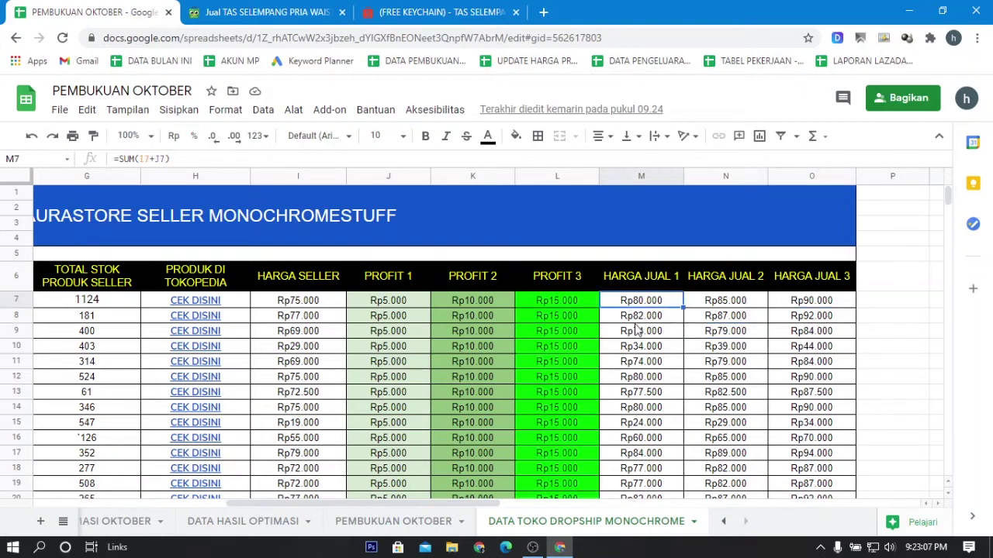
left_click(362, 320)
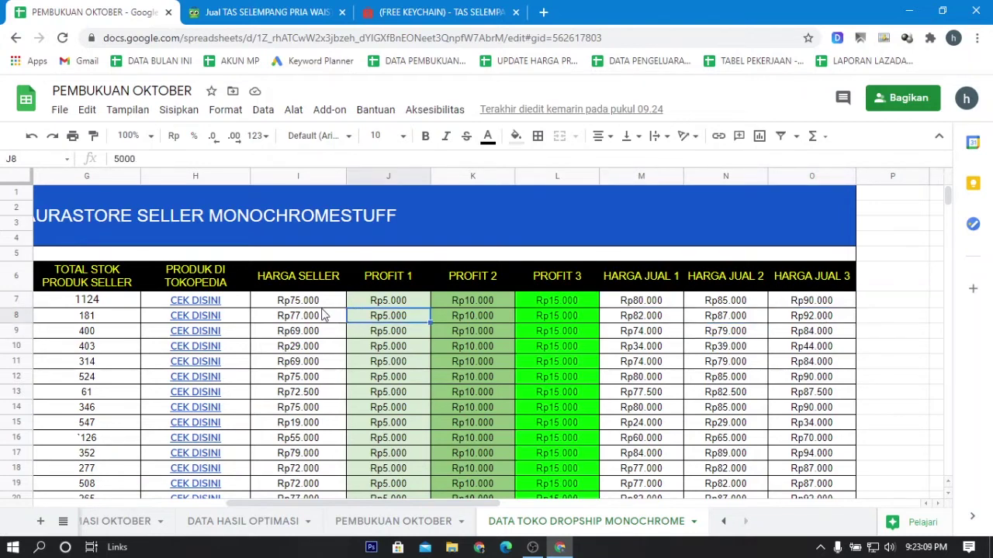
left_click(660, 303)
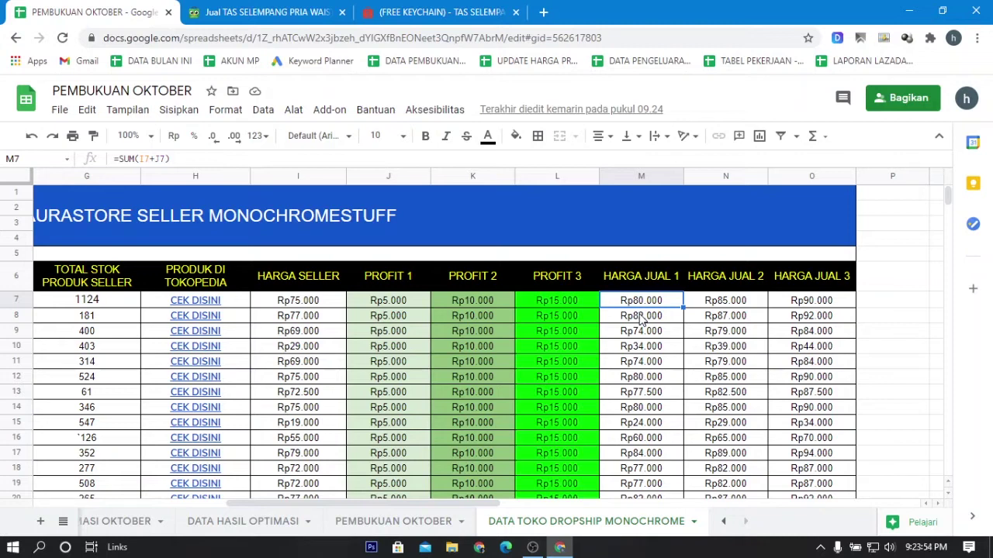
left_click(715, 317)
left_click(658, 301)
scroll(598, 361, "down", 1)
scroll(597, 361, "up", 1)
left_click(445, 333)
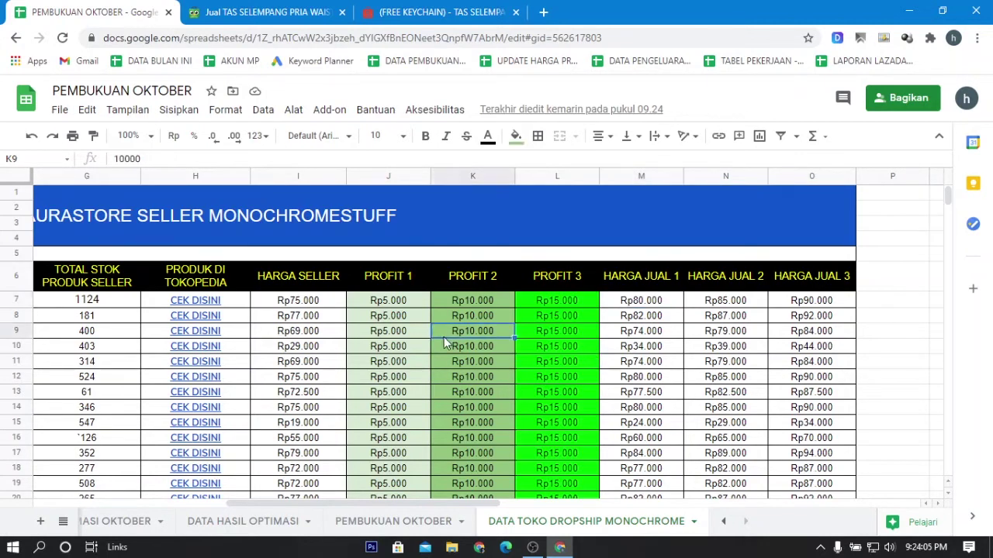
Review the row 6 headings, from PROFIT 1 back to NAMA TOKO SELLER and across to KATEGORI PRODUK.
key("Up")
key("Up")
key("Left")
key("Up")
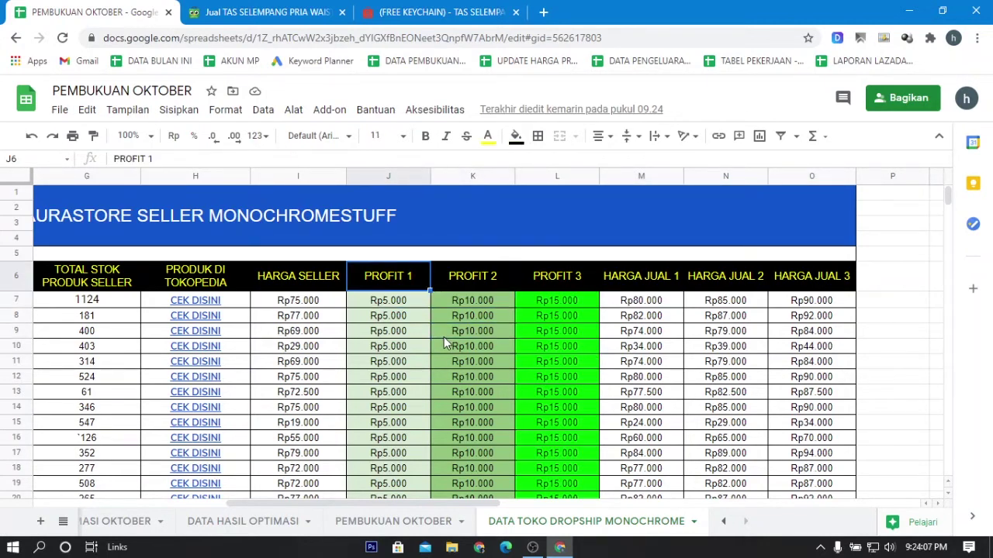
key("Up")
key("Down")
key("Down")
key("Up")
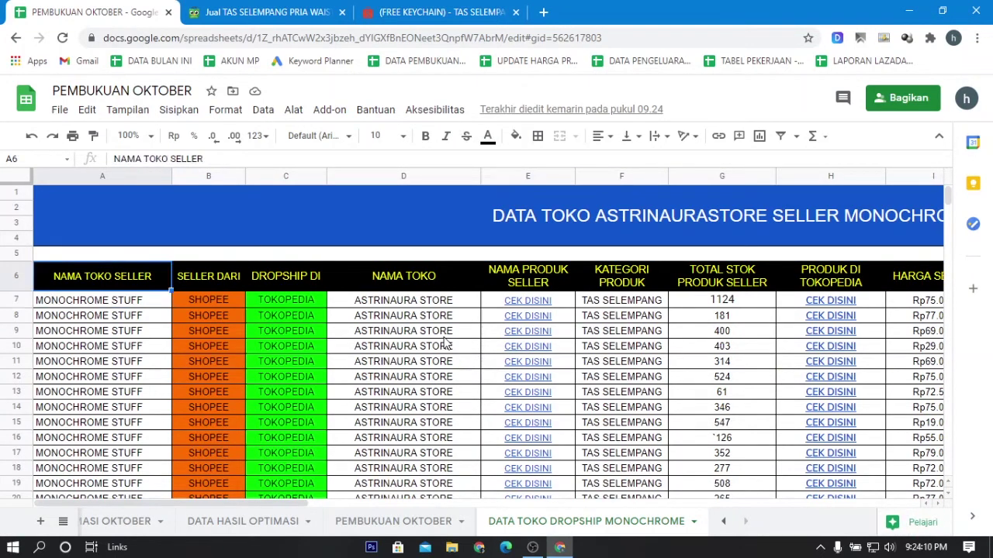
key("Right")
key("Right")
key("Right")
key("Right")
key("Right")
key("Right")
key("Left")
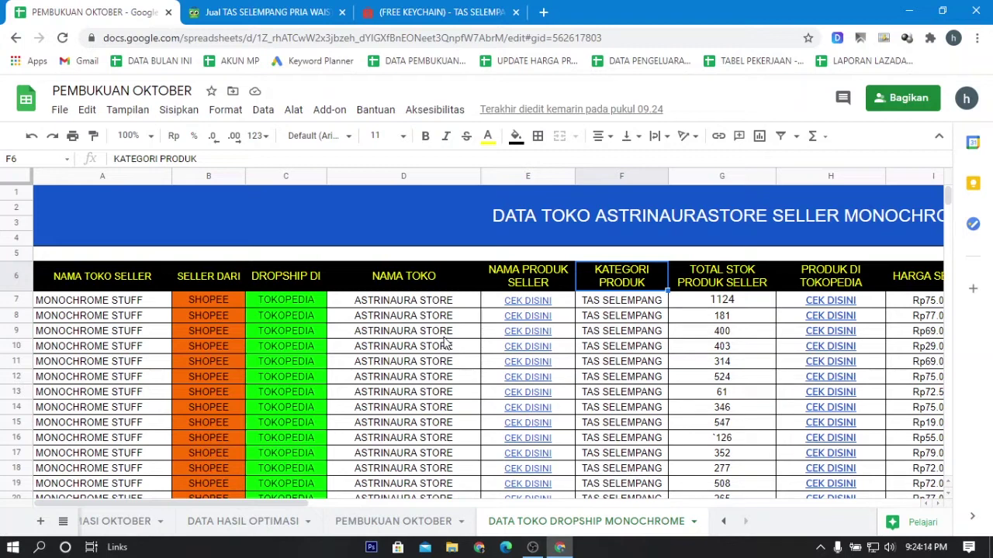
Examine the product data in row 11 from NAMA TOKO to the selling prices, finishing at O7.
left_click(440, 366)
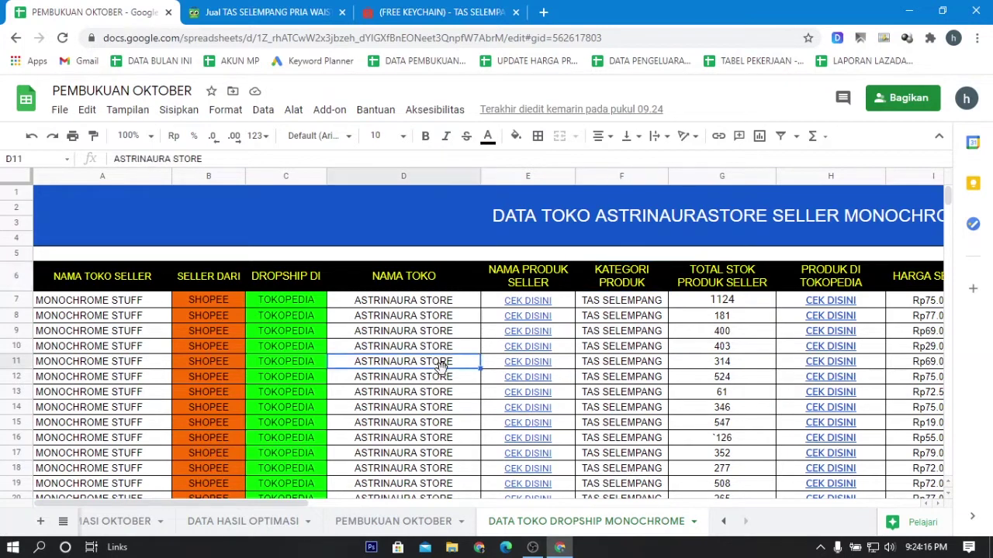
key("Right")
key("Right")
key("Right")
key("Right")
key("Right")
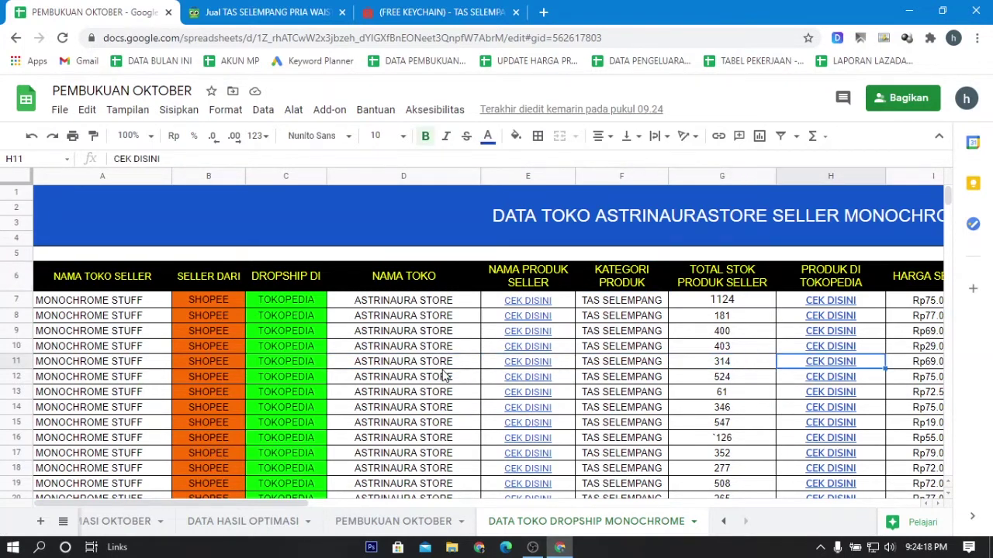
key("Right")
key("Right")
key("Right")
key("Right")
key("Right")
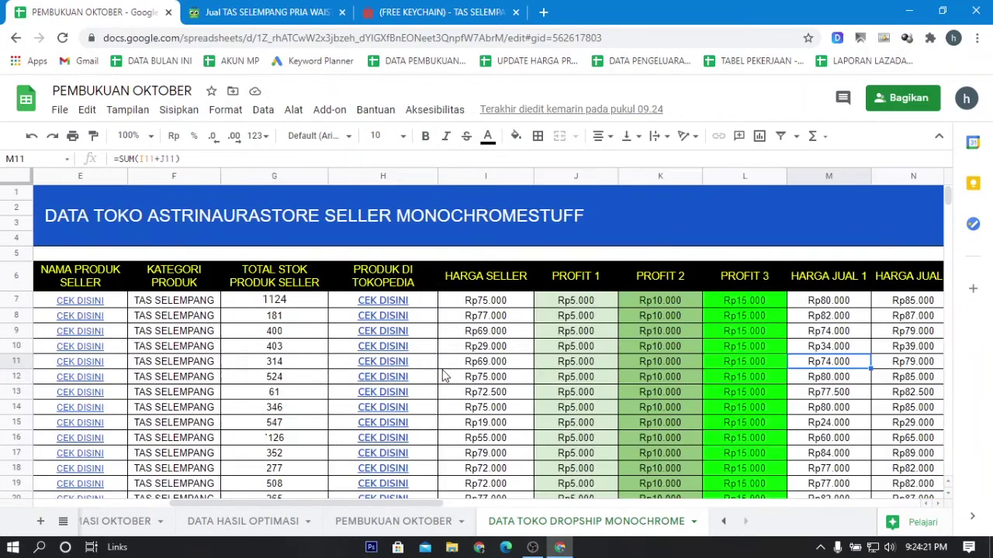
key("Right")
key("Up")
key("Up")
key("Up")
key("Up")
key("Up")
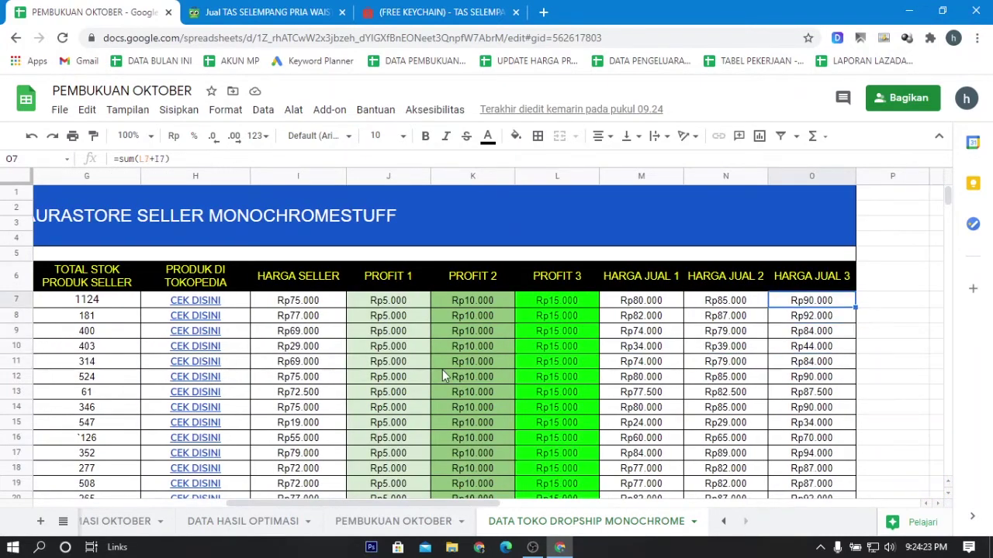
Go back through the table headings from HARGA JUAL 3 to NAMA TOKO SELLER, and stop at NAMA TOKO.
key("Left")
key("Left")
key("Left")
key("Left")
key("Left")
key("Left")
key("Left")
key("Left")
key("Left")
key("Left")
key("Left")
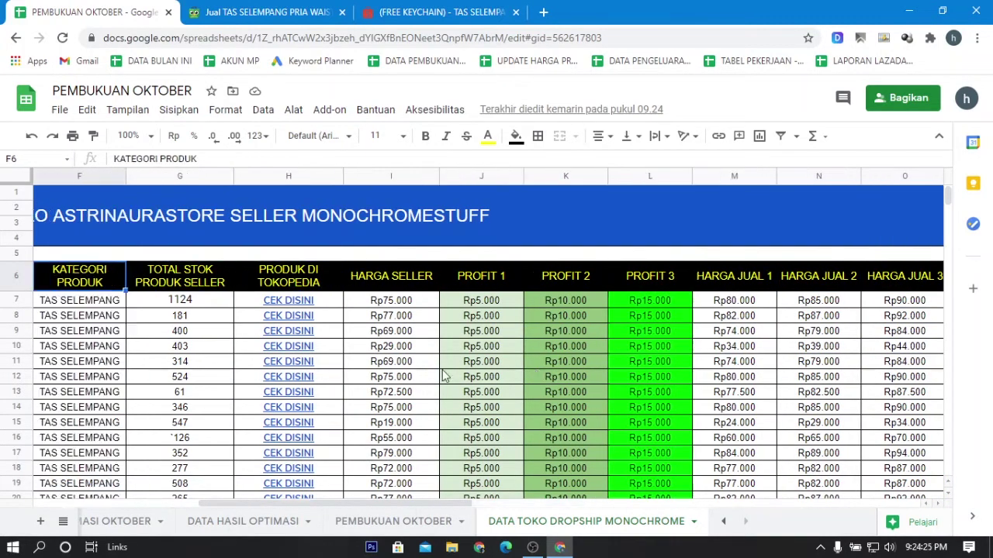
key("Left")
key("Left")
key("Left")
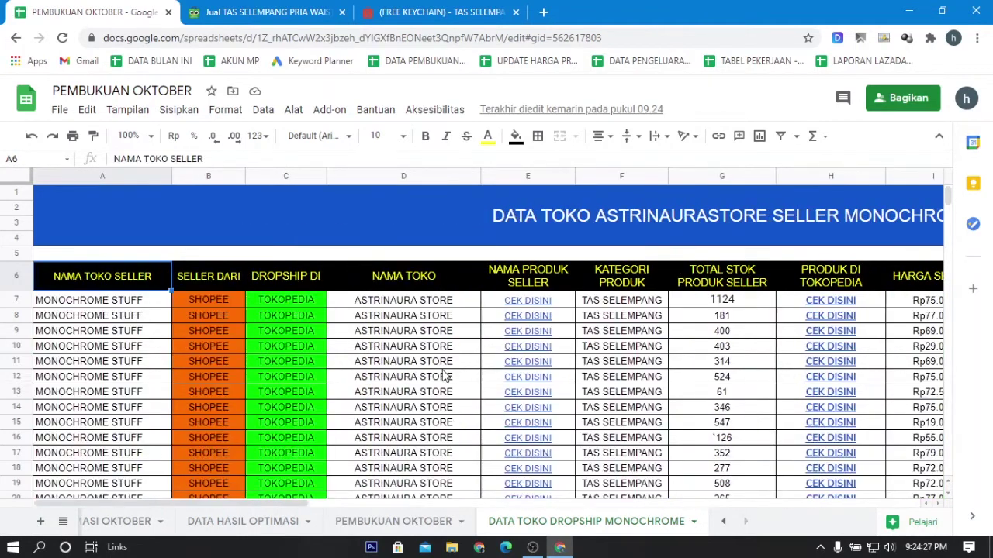
key("Right")
key("Right")
key("Right")
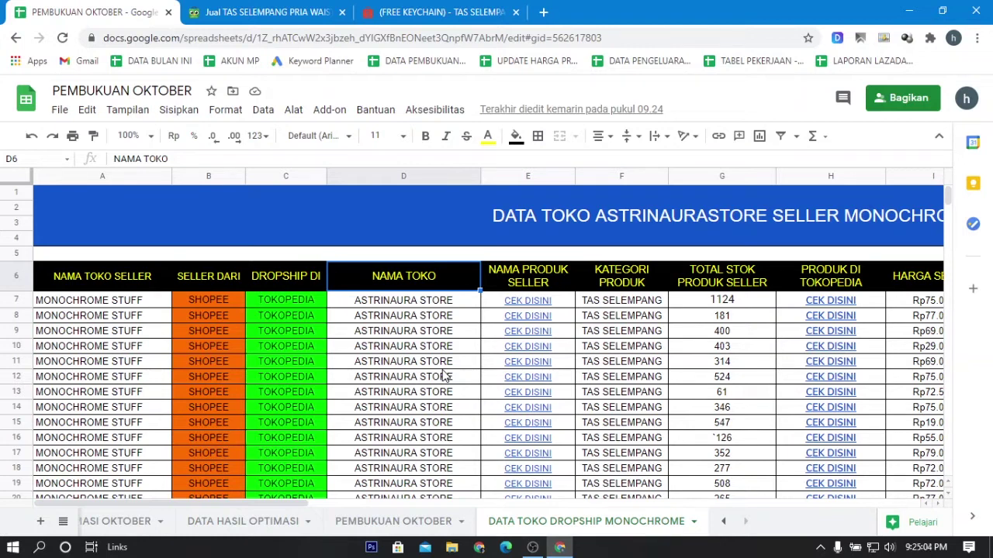
Open Google Sheets in a new browser tab and create a blank spreadsheet.
left_click(194, 8)
left_click(459, 9)
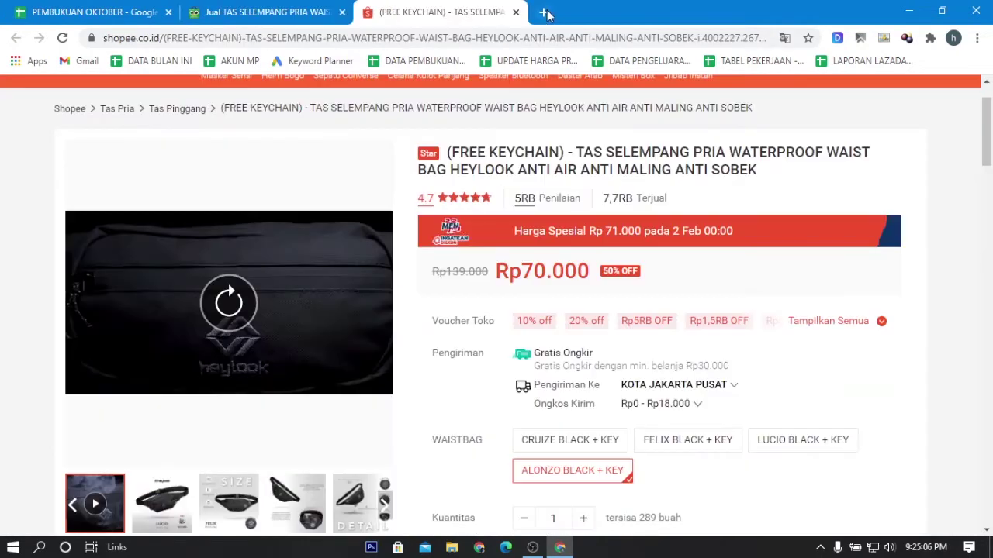
left_click(543, 12)
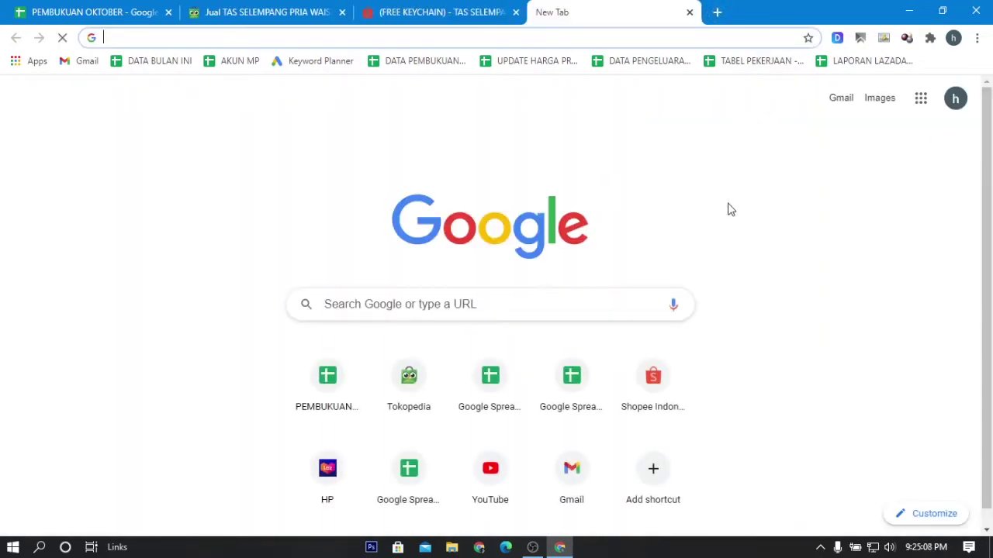
left_click(921, 100)
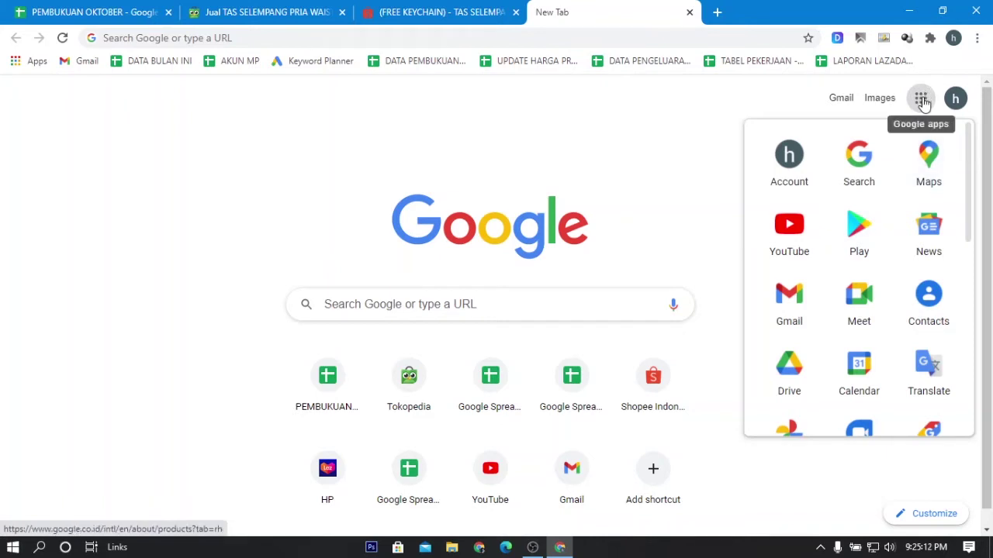
scroll(822, 279, "down", 3)
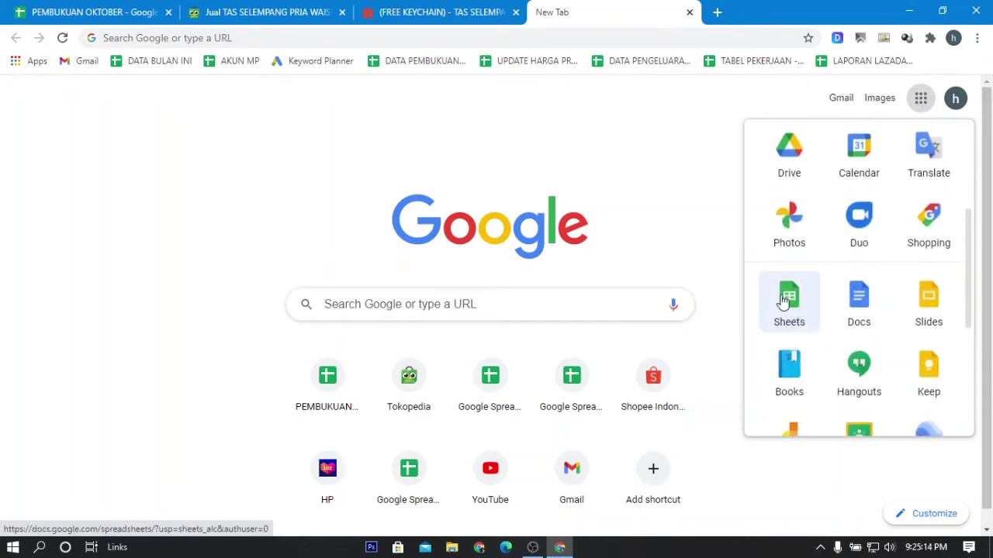
left_click(791, 300)
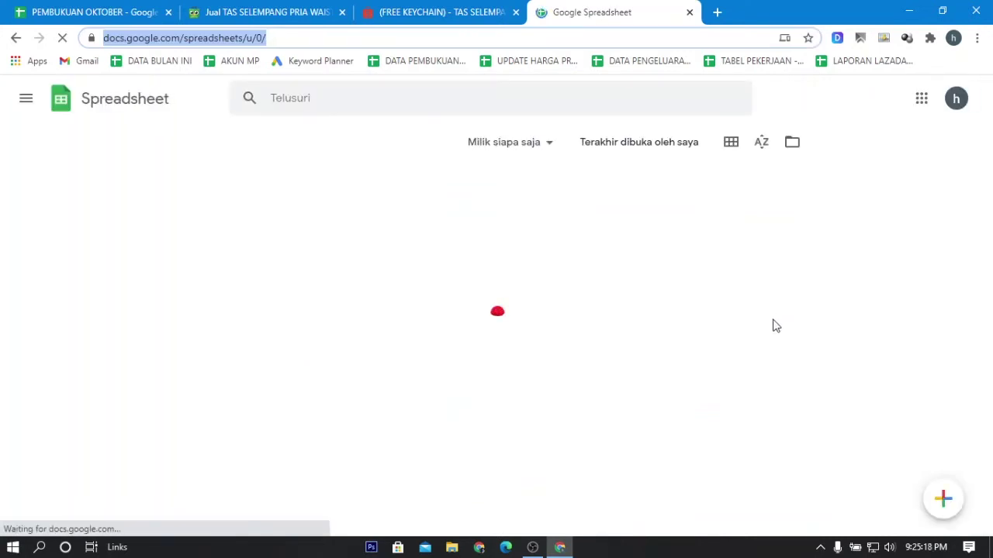
left_click(946, 500)
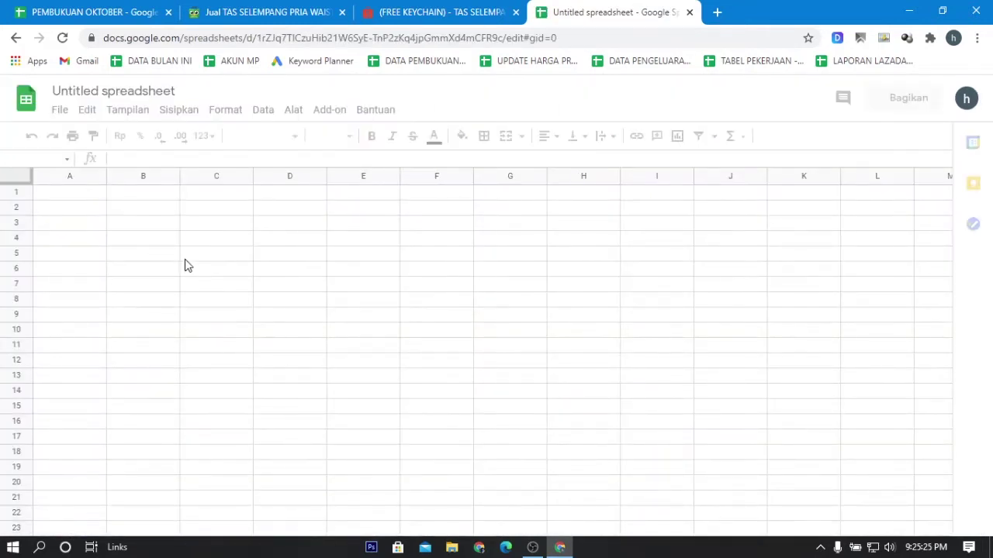
Enter the title DATABASE DROPSHIP in cell B2 of the blank sheet.
left_click(159, 238)
left_click(141, 210)
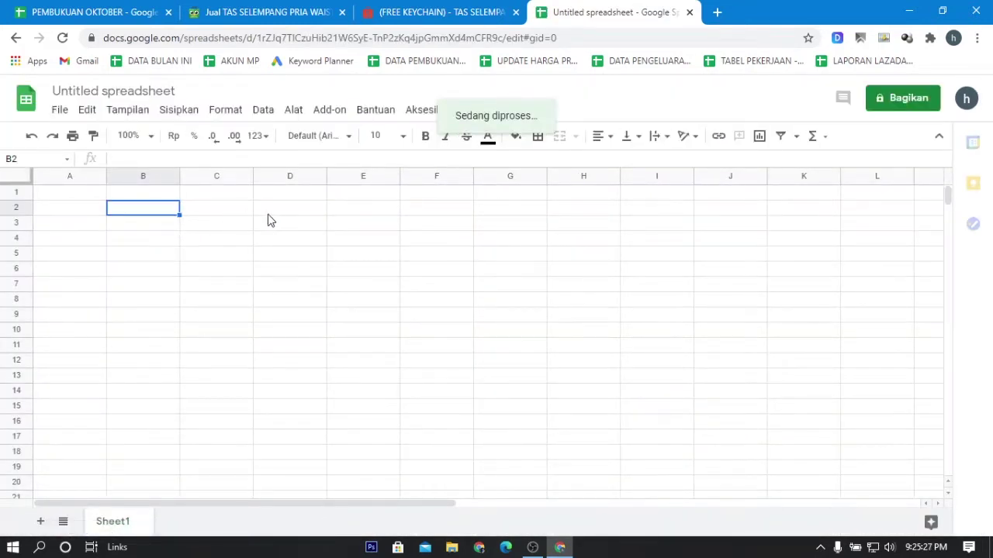
left_click(271, 211)
left_click(159, 211)
type("D")
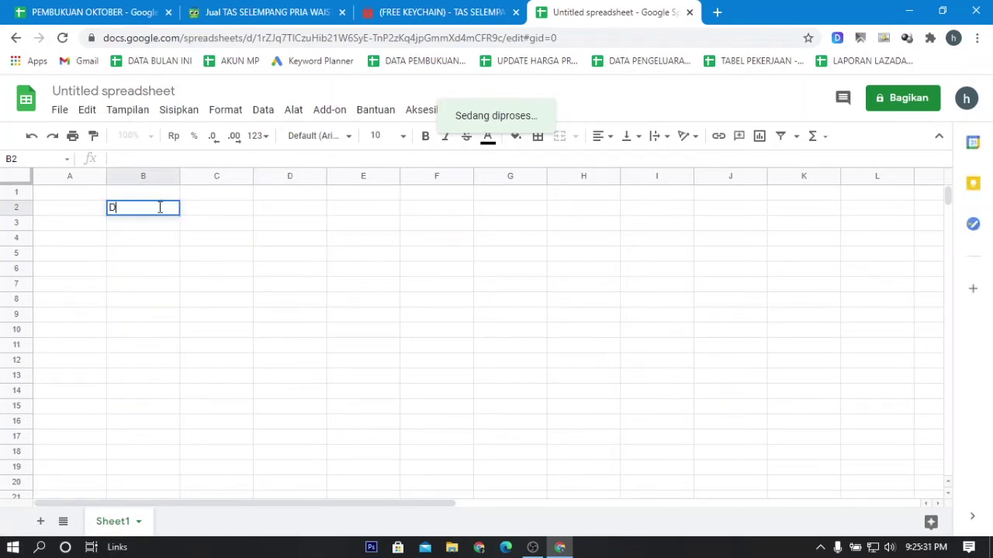
type("ATABASE D")
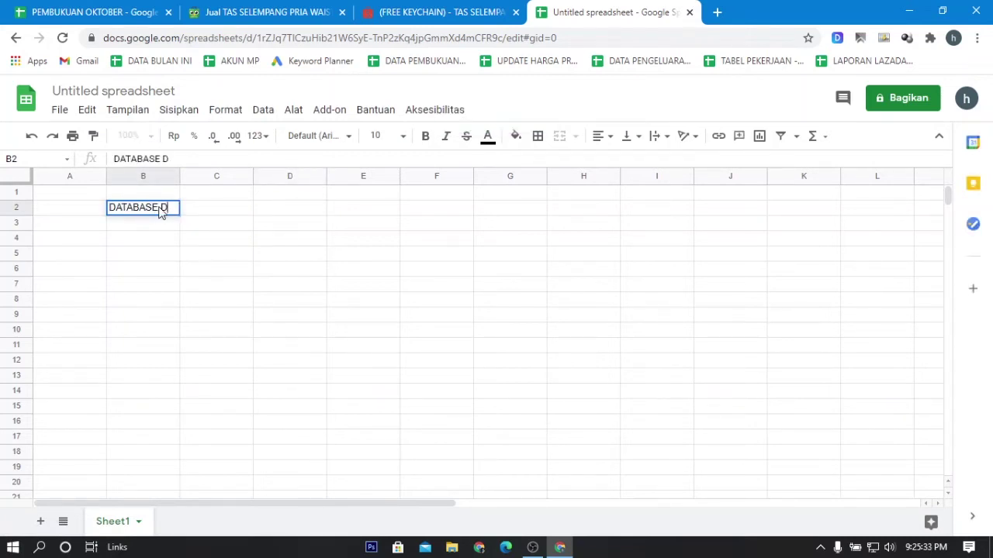
type("ROPSHIP")
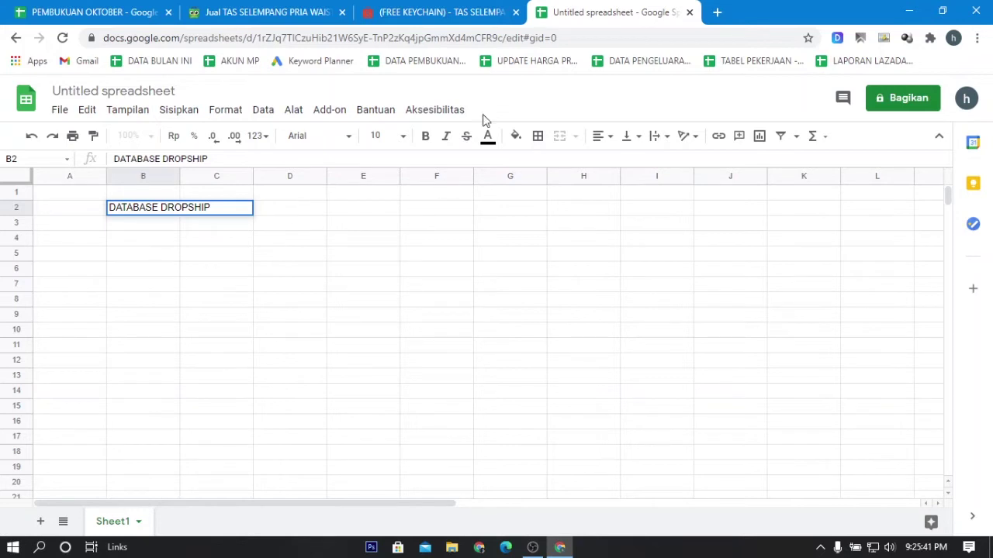
left_click(217, 252)
Merge the range B2:J4 around the DATABASE DROPSHIP title and centre the text horizontally.
left_click(214, 209)
left_click_drag(155, 211, 730, 245)
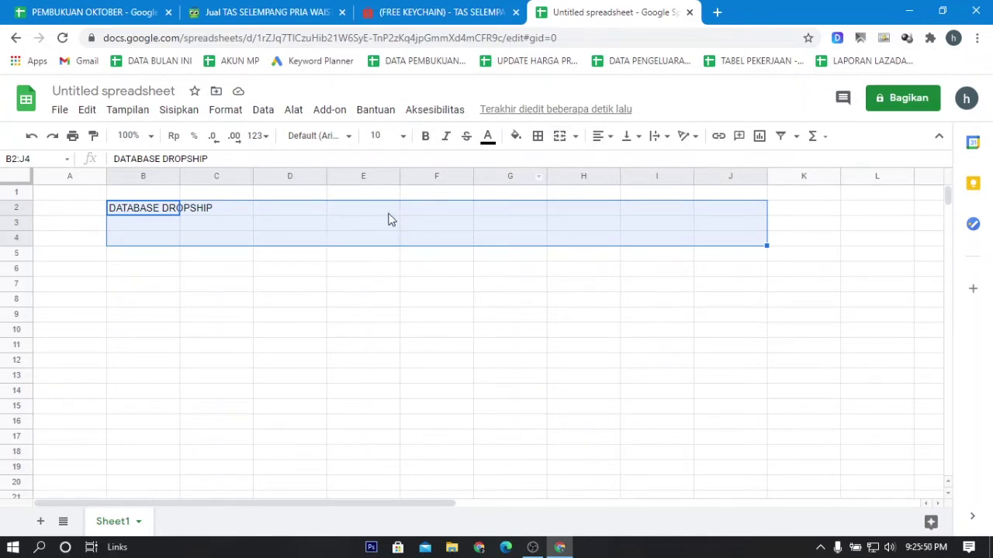
left_click(559, 136)
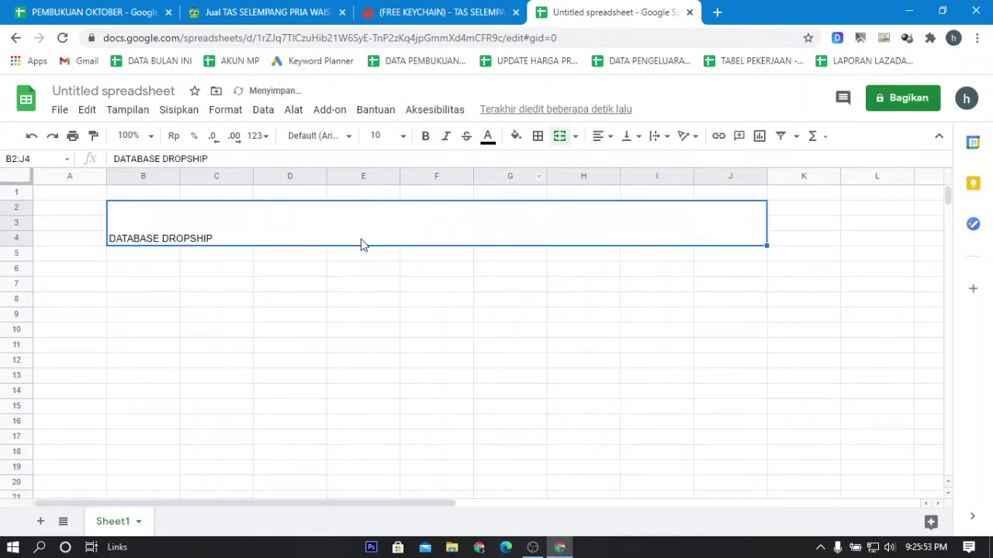
left_click(601, 136)
left_click(619, 160)
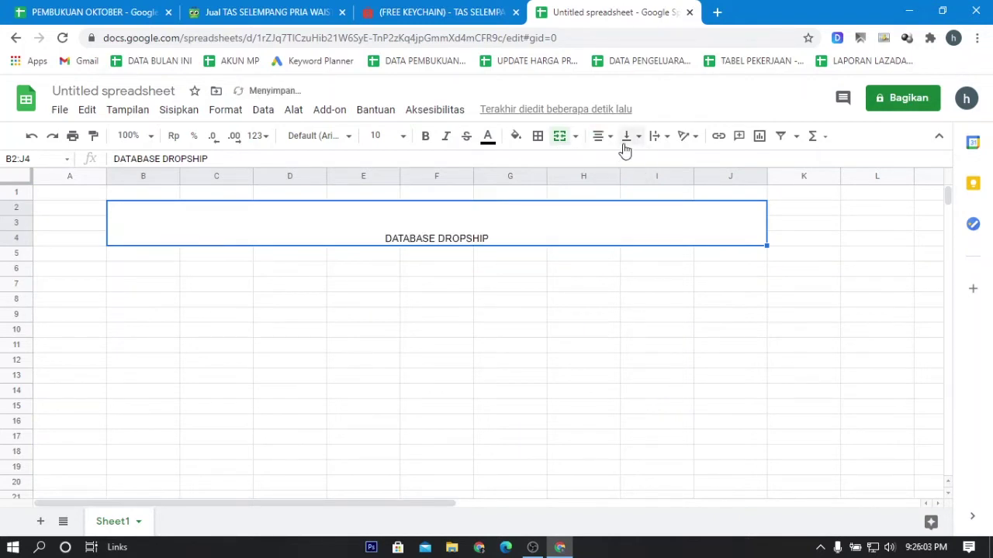
Centre the DATABASE DROPSHIP title vertically in its merged range and set its font size to 18.
left_click(627, 138)
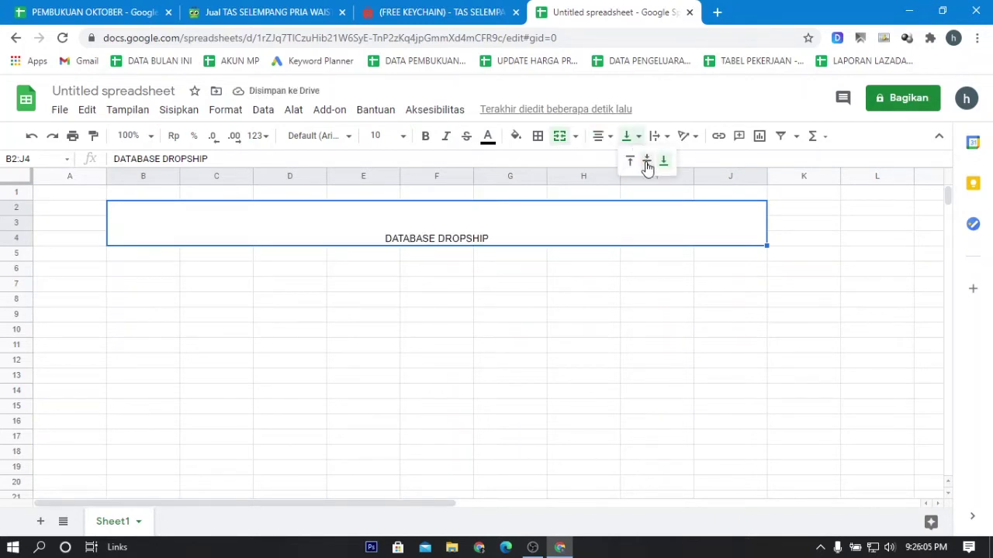
left_click(646, 166)
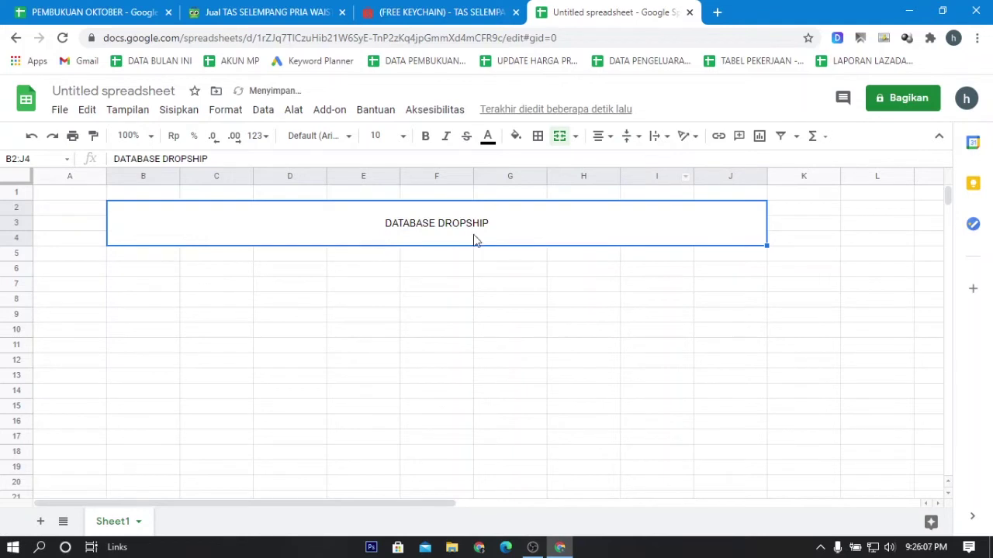
left_click(510, 266)
left_click(498, 228)
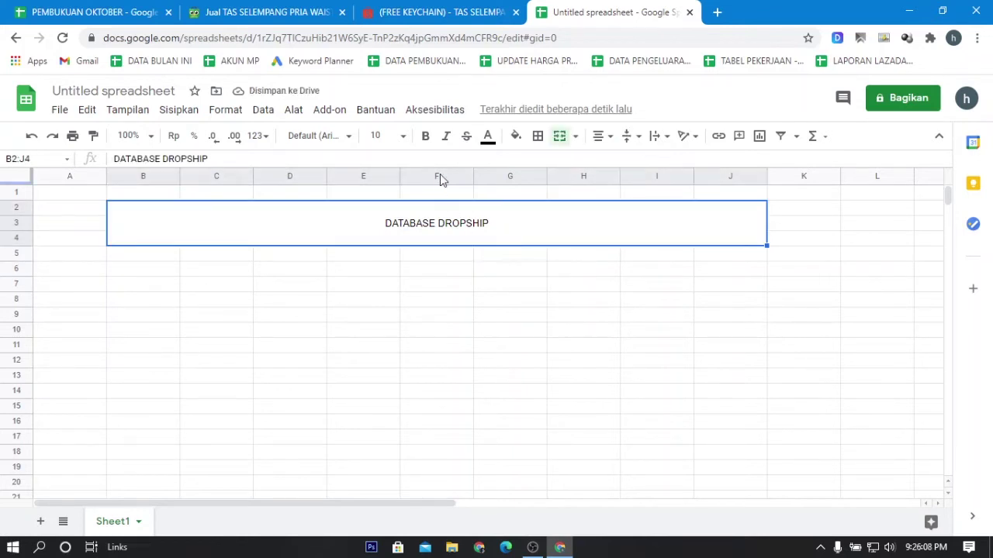
left_click(403, 139)
left_click(380, 347)
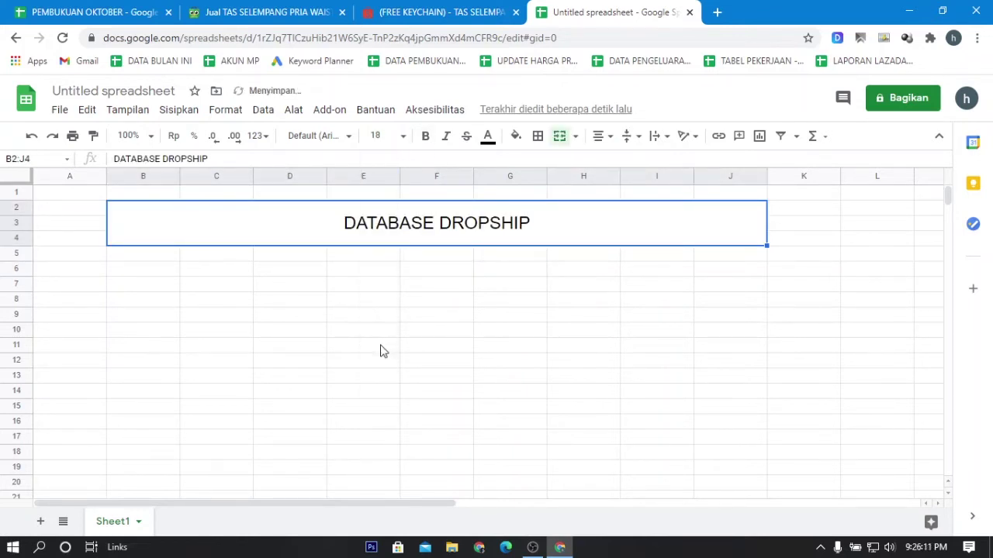
left_click(425, 342)
Enter the column heading NAMA TOKO SELLER in cell B5, directly below the title.
left_click(135, 257)
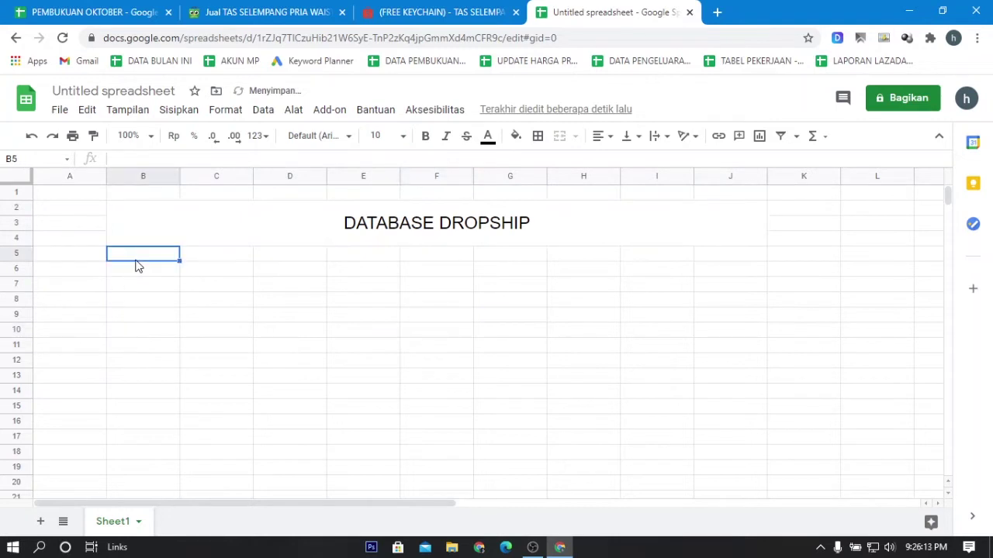
type("na")
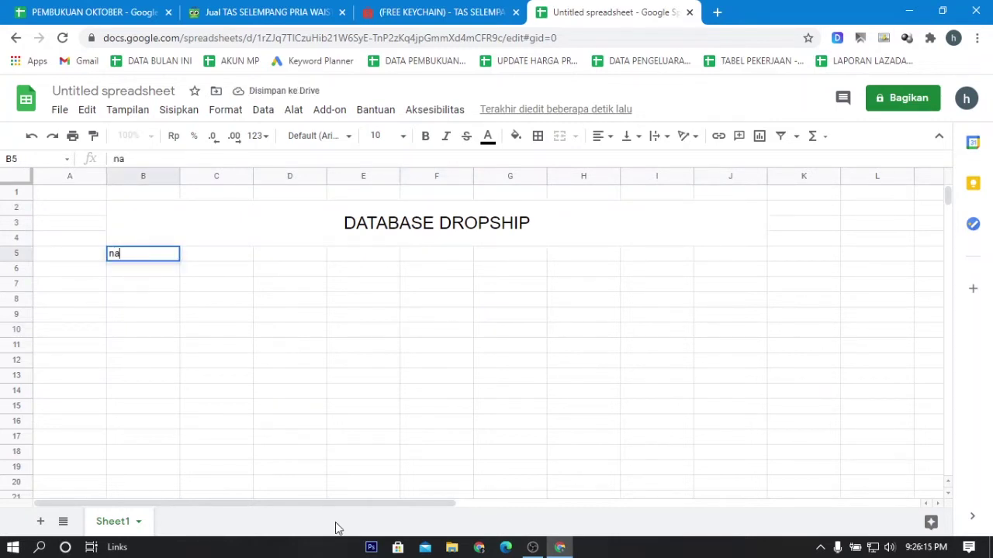
key("BackSpace")
type("NAMA ")
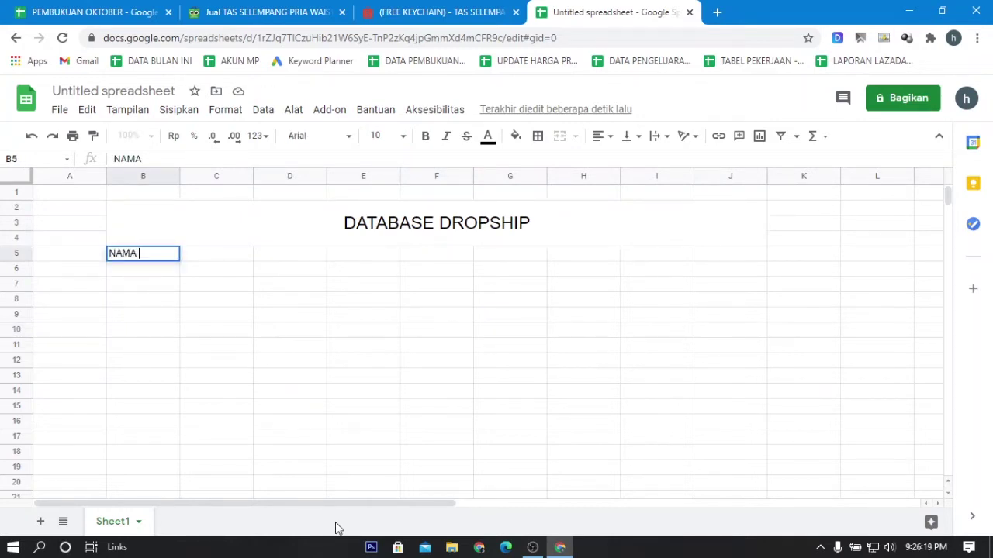
type("TOKO SELL")
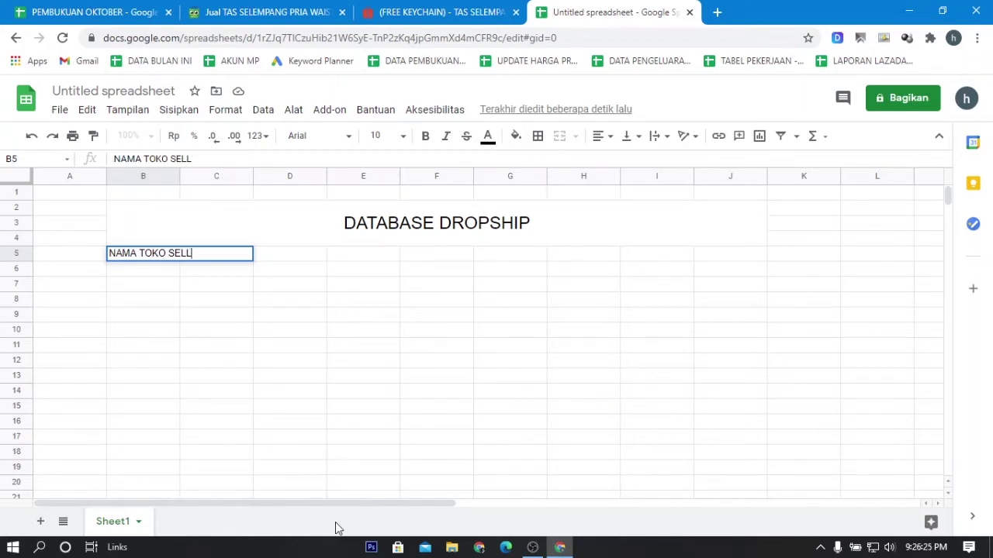
type("ER")
key("Return")
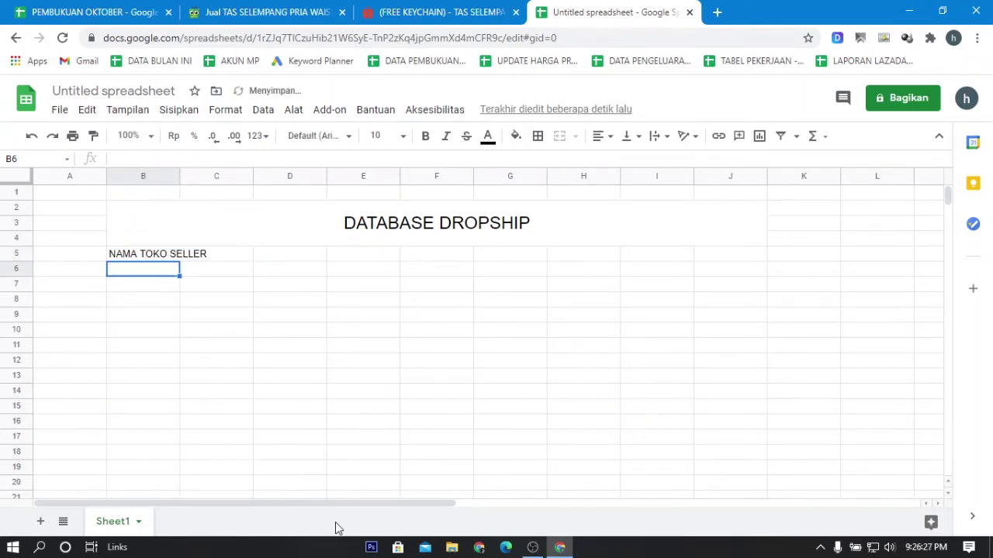
Adjust the width of column B so the NAMA TOKO SELLER heading fits with little spare room.
left_click(163, 258)
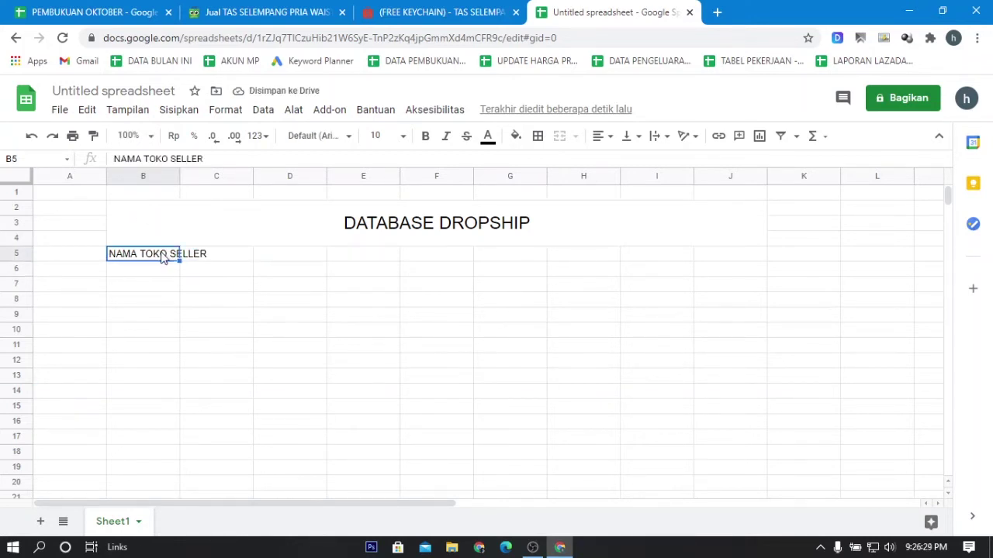
left_click(227, 260)
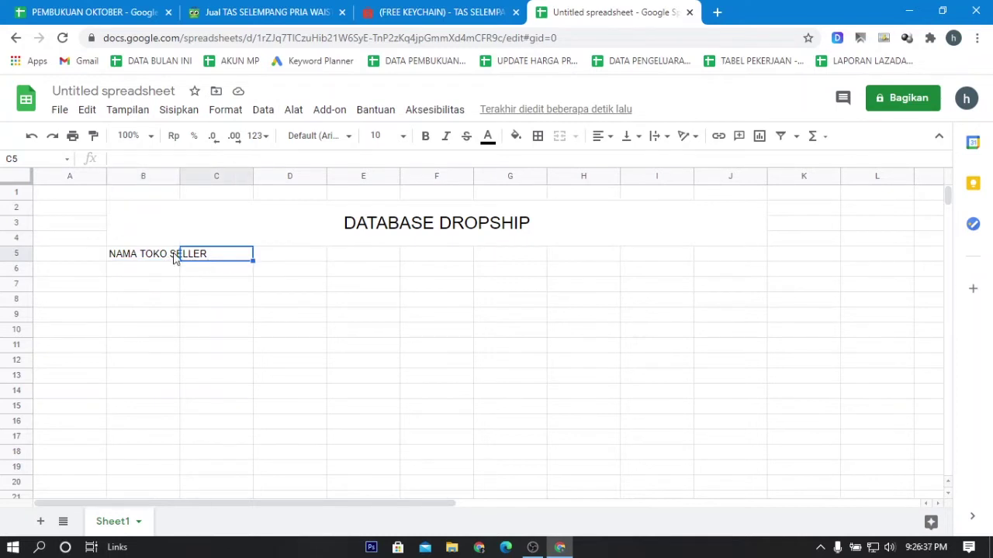
left_click(170, 259)
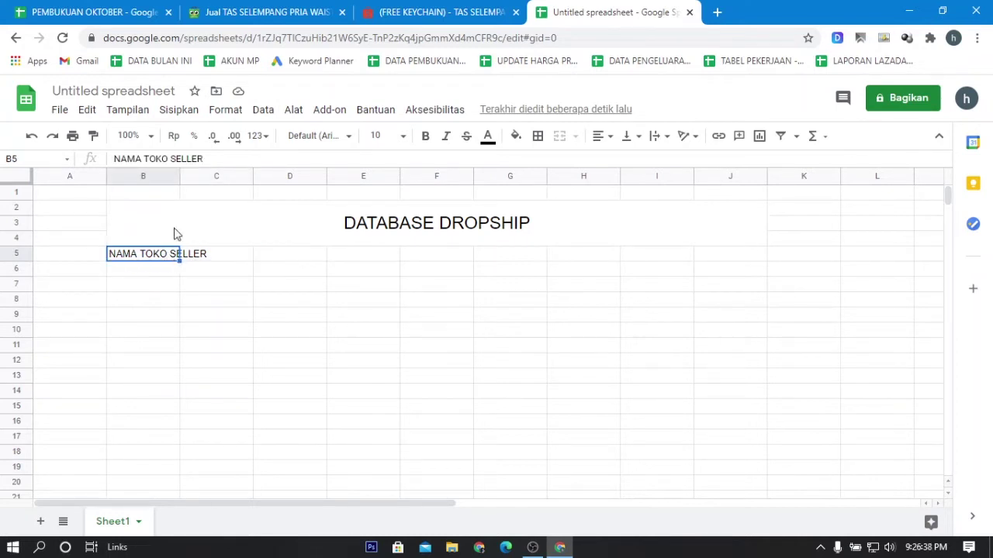
double_click(179, 180)
left_click(195, 301)
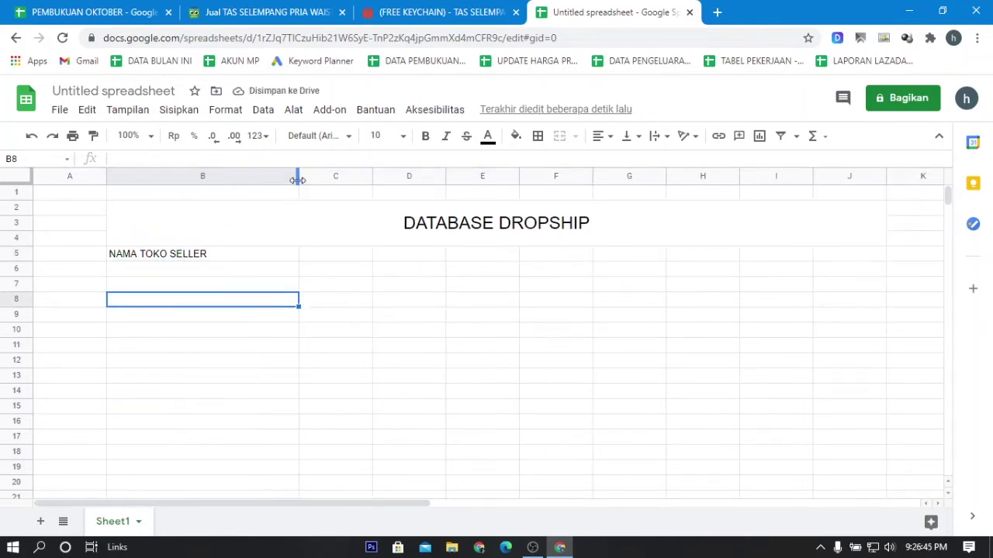
left_click_drag(298, 180, 218, 190)
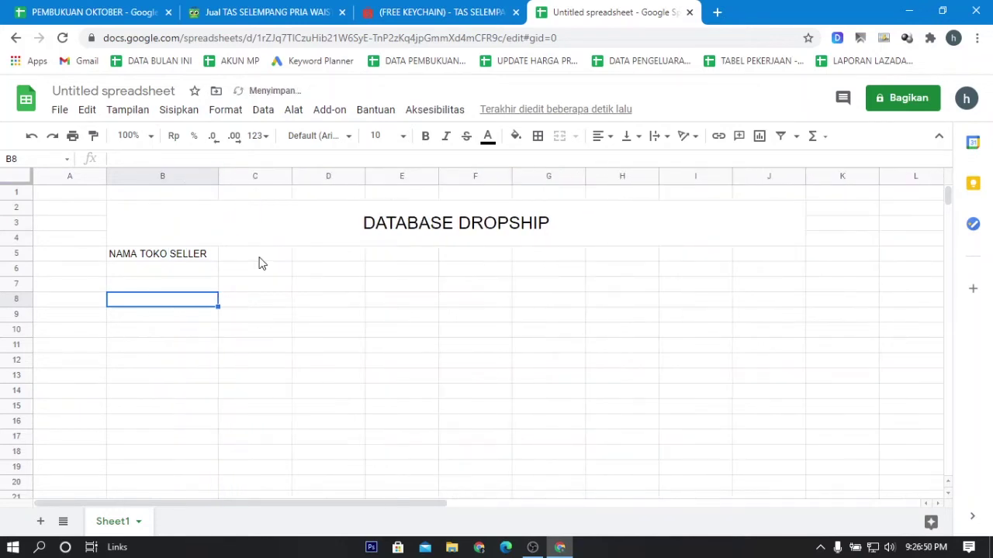
Enter the headings NAMA PRODUK in C5 and STOK SELLER in D5, and widen column C to fit its heading.
left_click(259, 259)
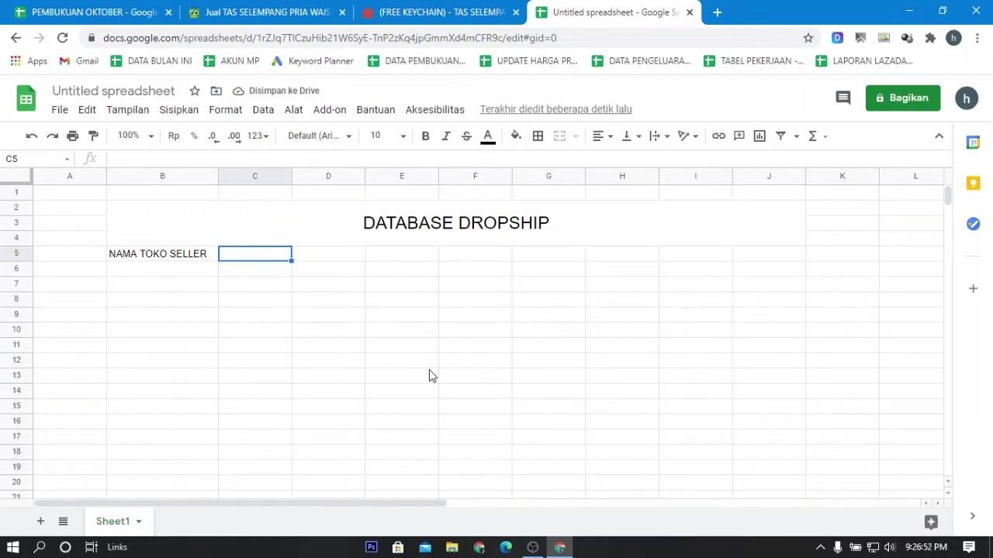
type("NAMA PRODUK")
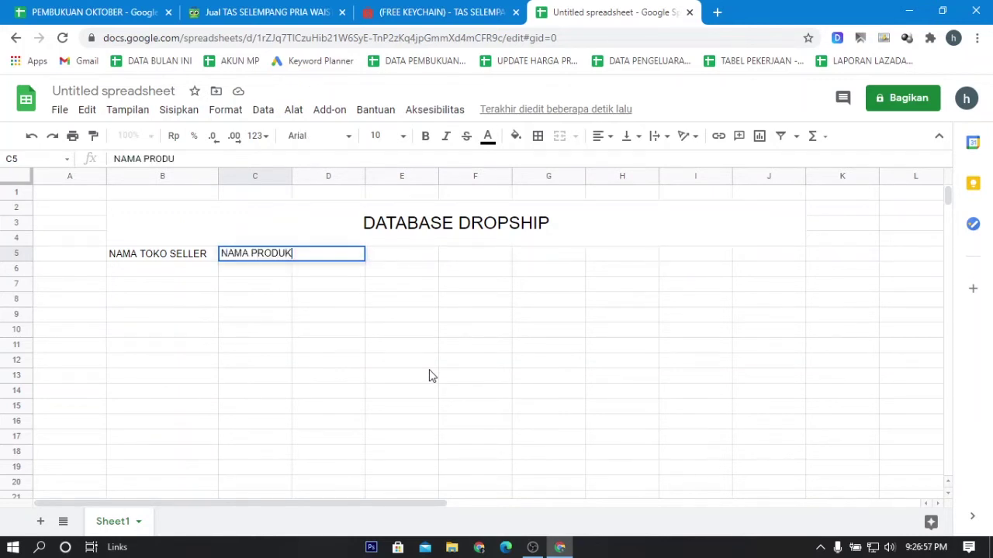
key("Tab")
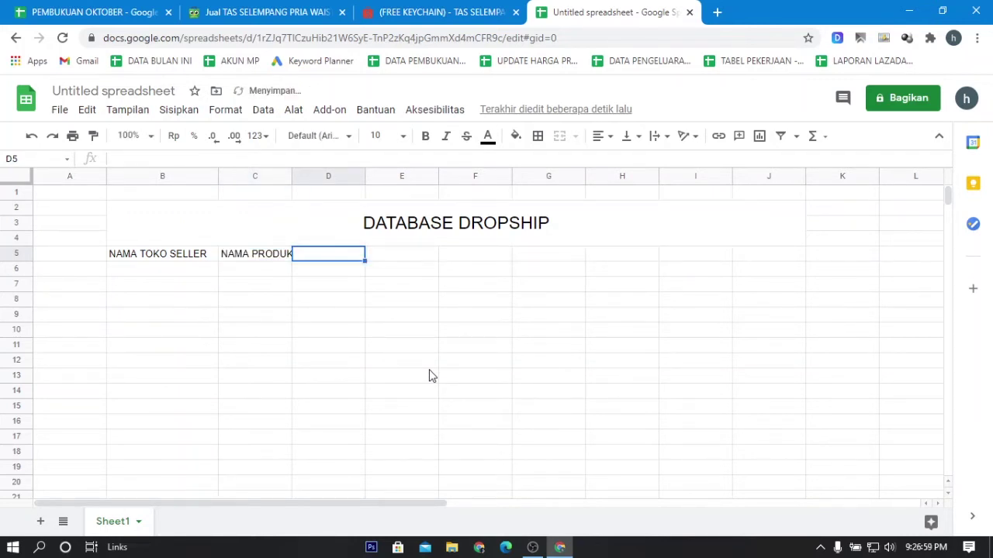
type("STOK")
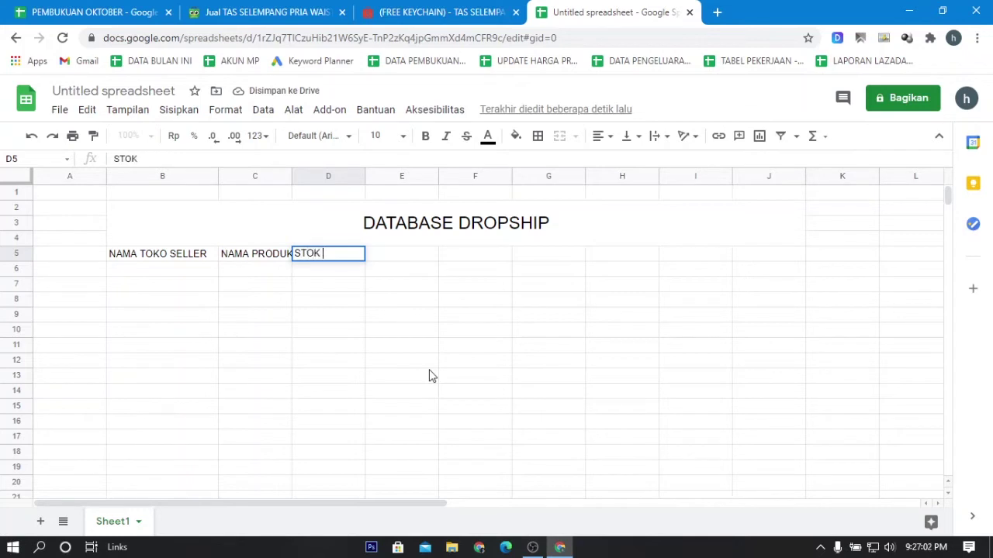
type(" SELLER")
left_click(411, 318)
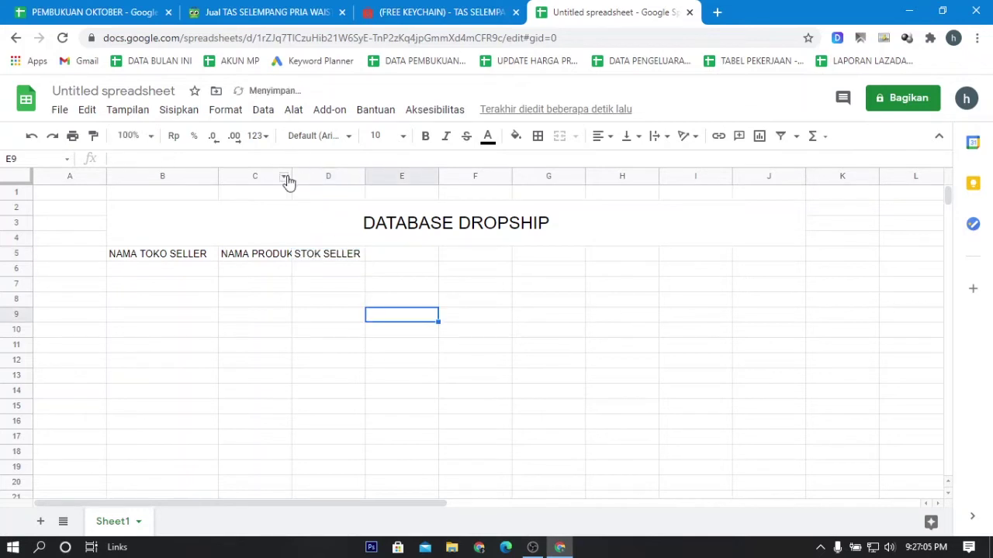
left_click_drag(292, 177, 309, 177)
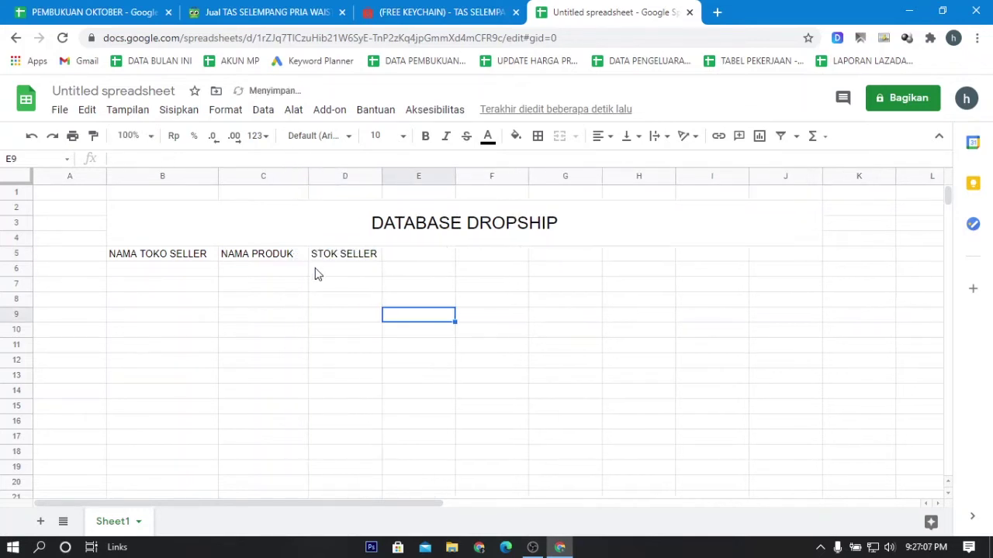
left_click(305, 273)
Enter the heading HARGA SELLER in E5 and widen column E slightly to fit it.
double_click(417, 262)
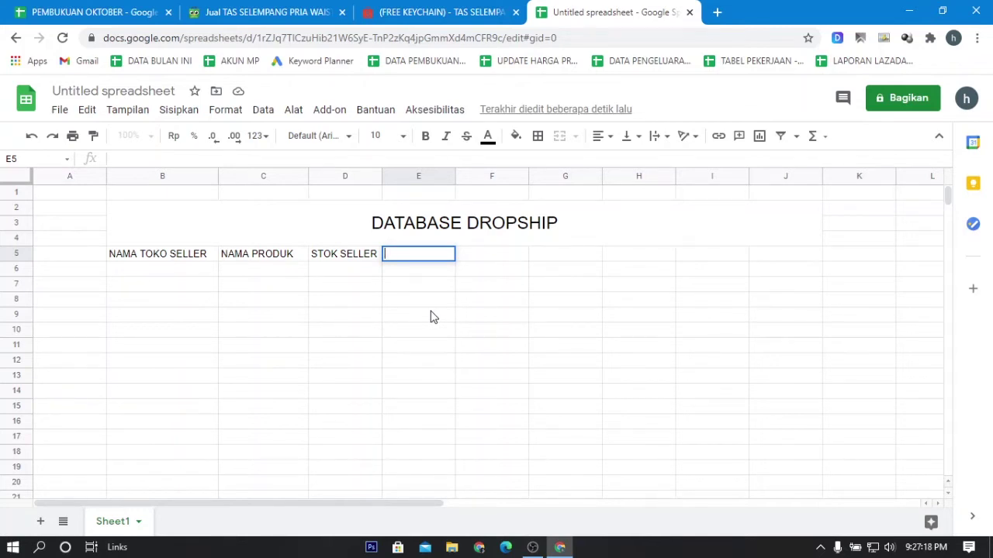
type("HARGA SELLER")
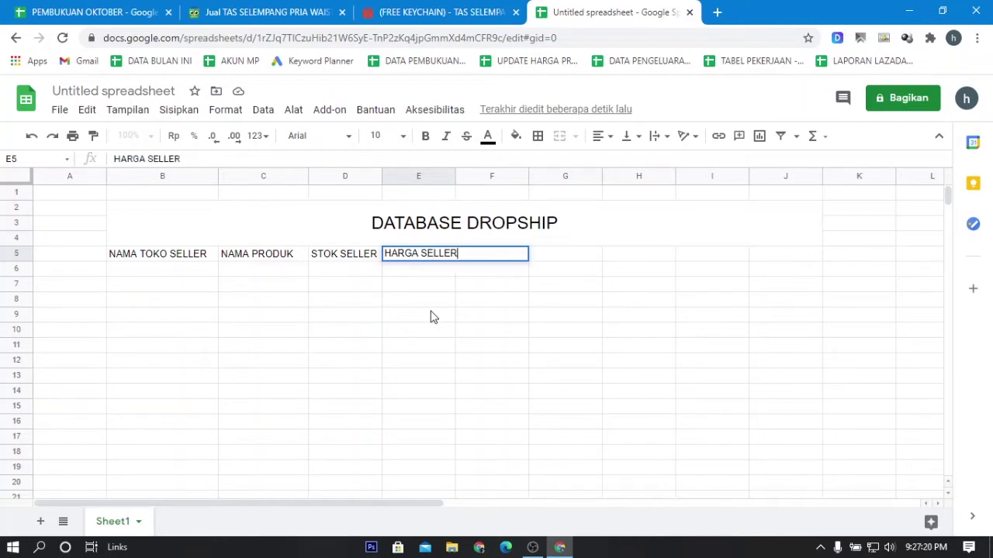
key("Return")
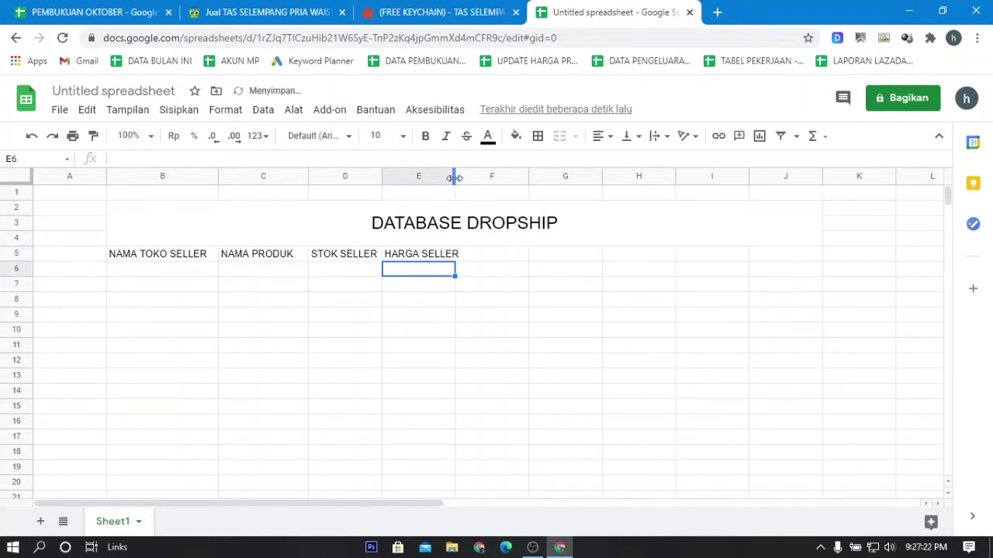
left_click_drag(454, 179, 462, 179)
Enter the headings NAMA TOKO in F5 and LINK PRODUK in G5.
left_click(474, 260)
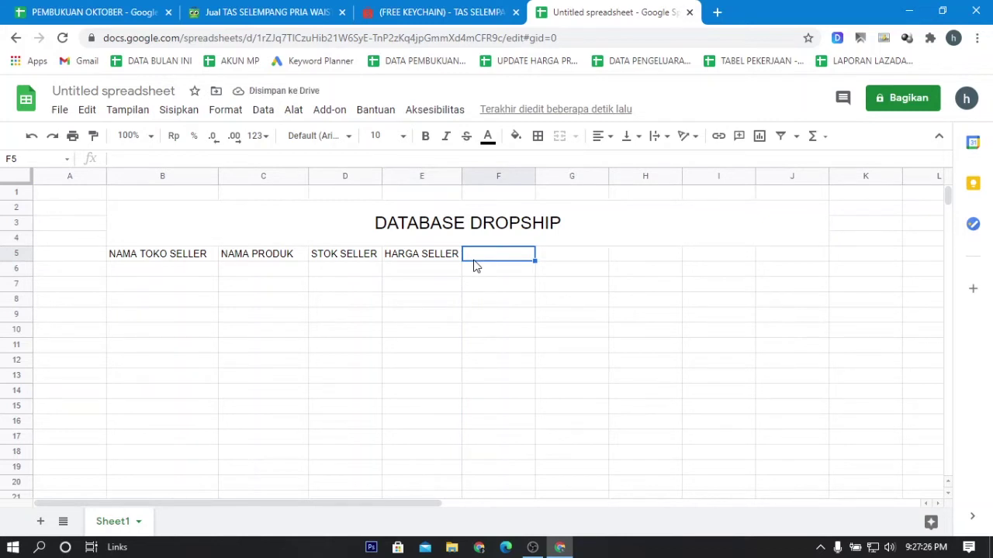
type("NAMA ")
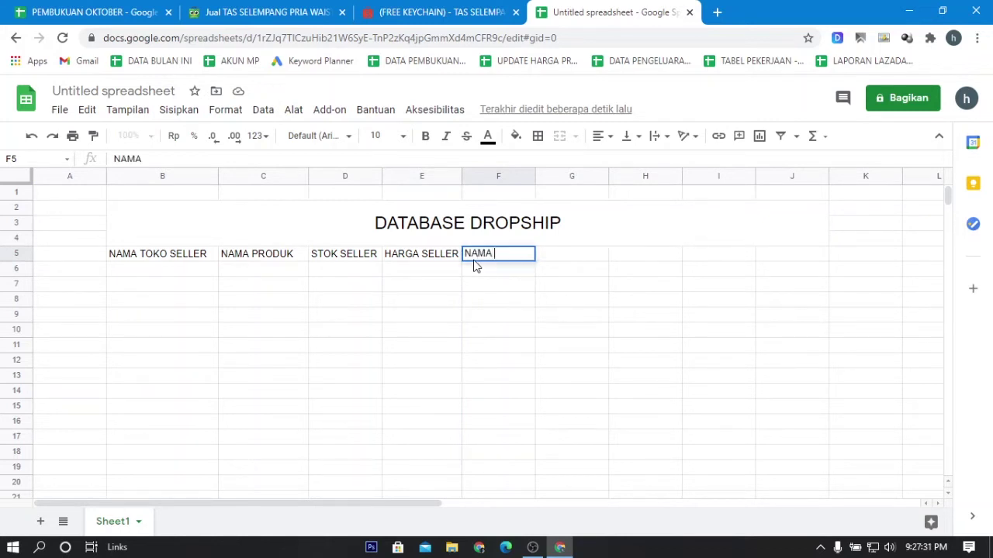
type("TOKO")
key("Tab")
type("LIN")
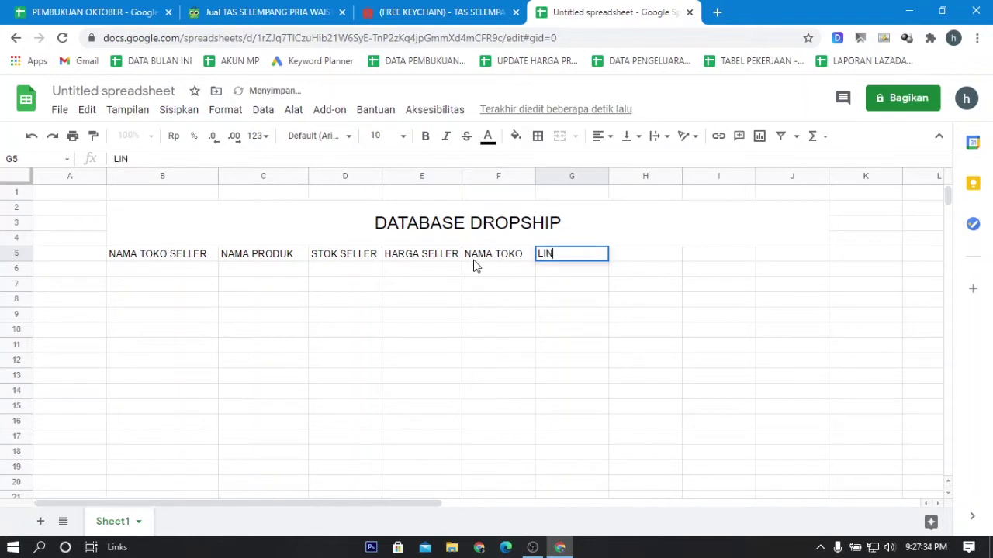
type("K PRODUK")
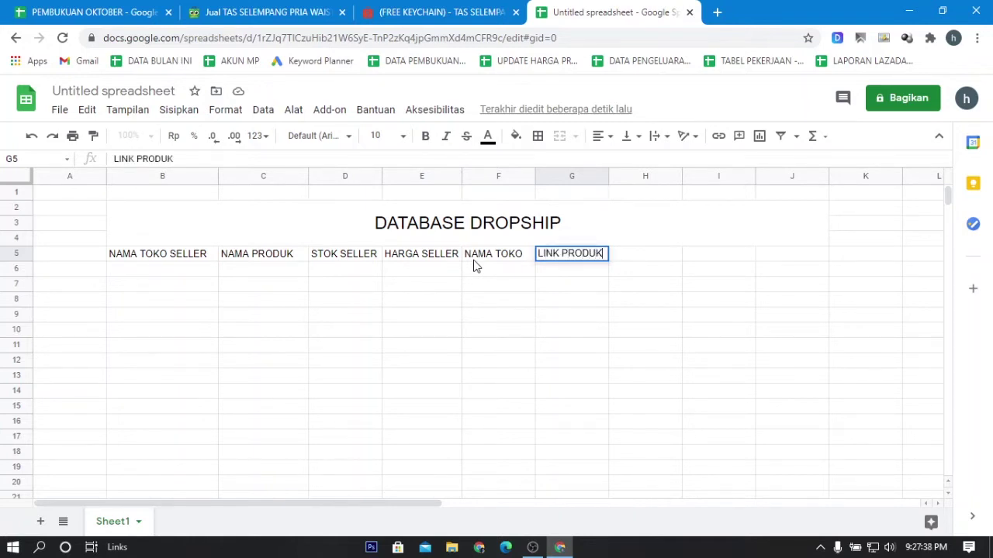
key("Tab")
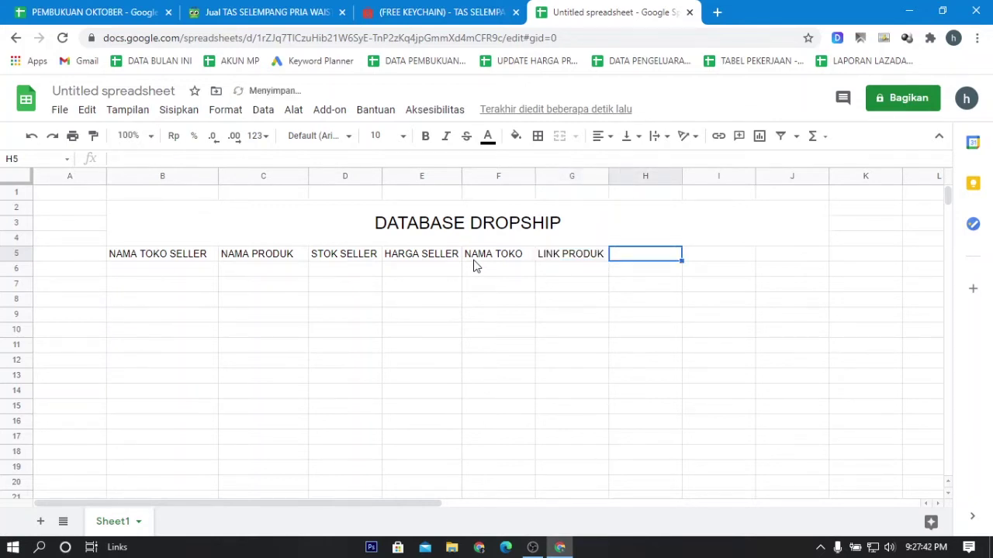
Enter the headings PROFIT 1, PROFIT 2 and PROFIT 3 in cells H5 to J5.
type("PO")
type("ROFIT ")
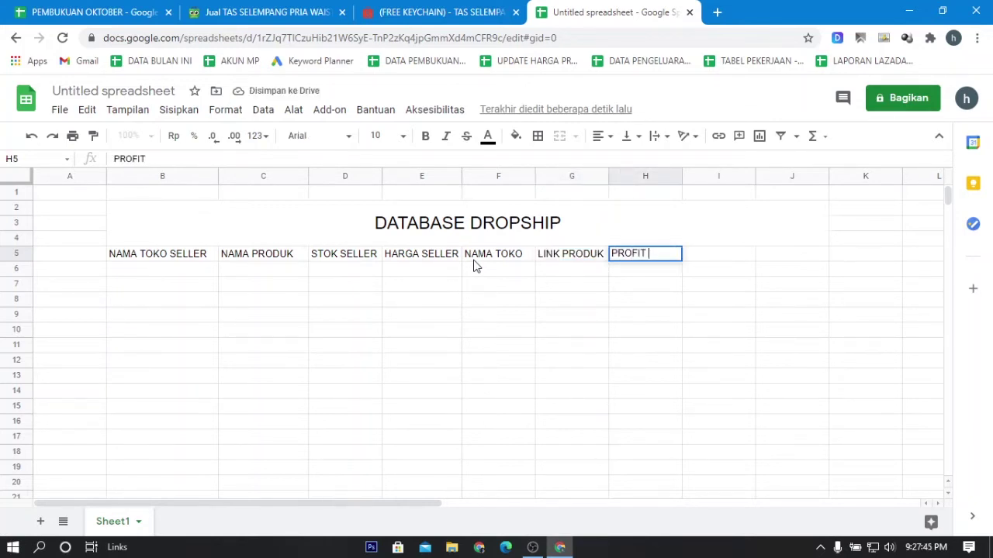
type("1")
key("Tab")
type("PROFIT 2")
key("Tab")
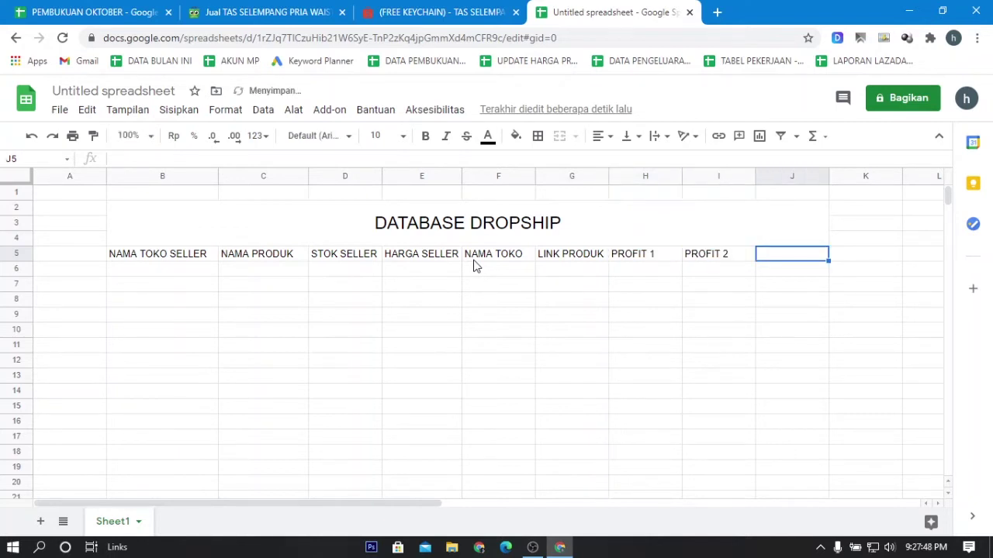
type("PROFIT")
key("Tab")
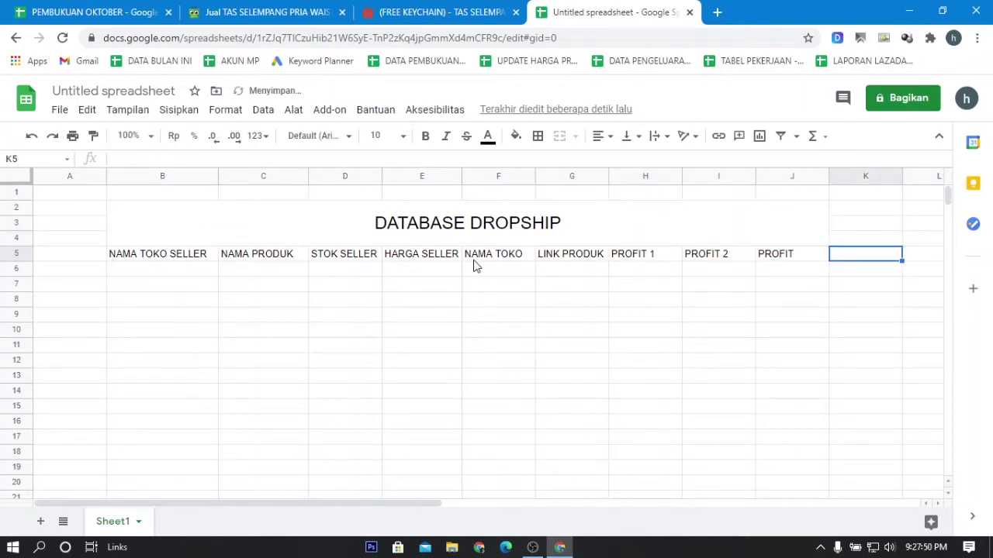
double_click(807, 259)
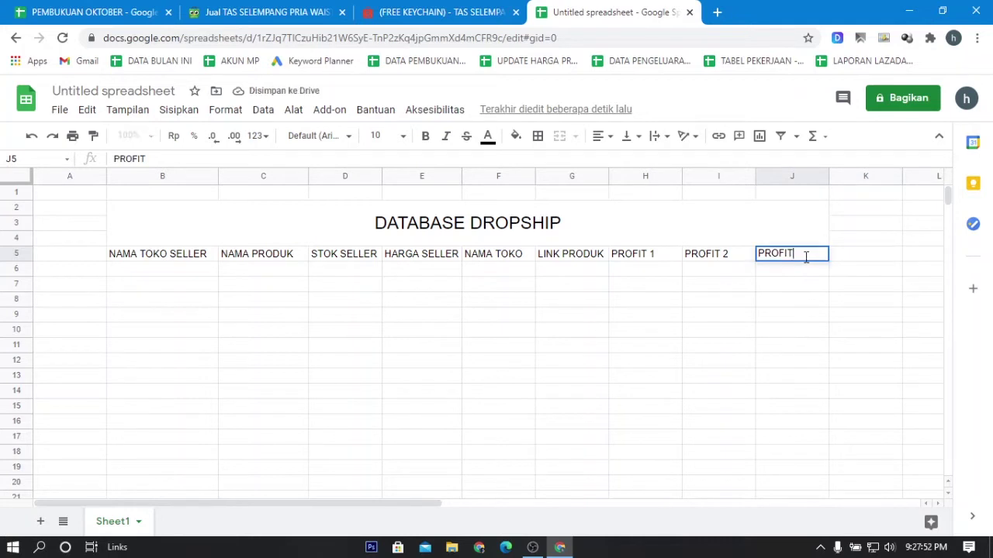
key("Tab")
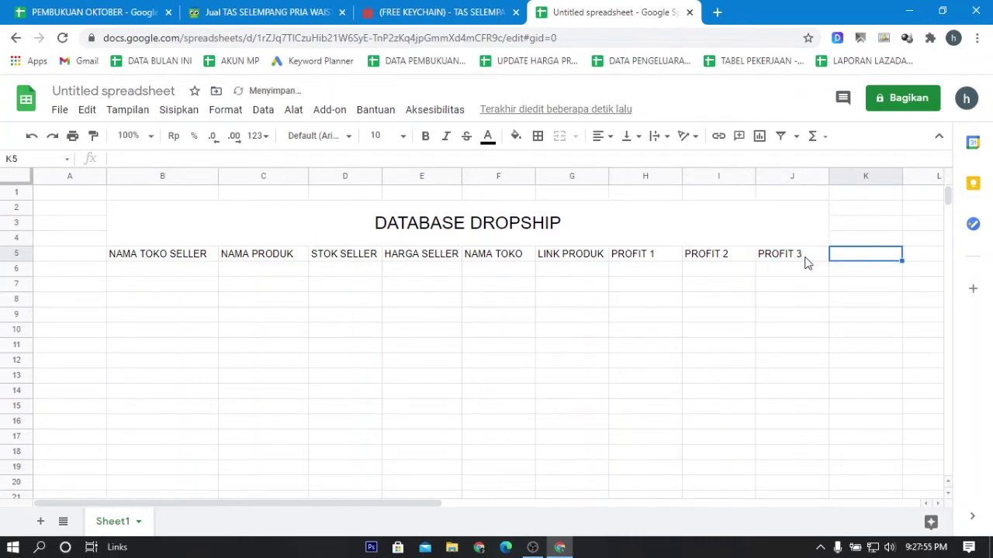
Enter the headings HARGA 1, HARGA 2 and HARGA 3 in cells K5 to M5.
type("HARG")
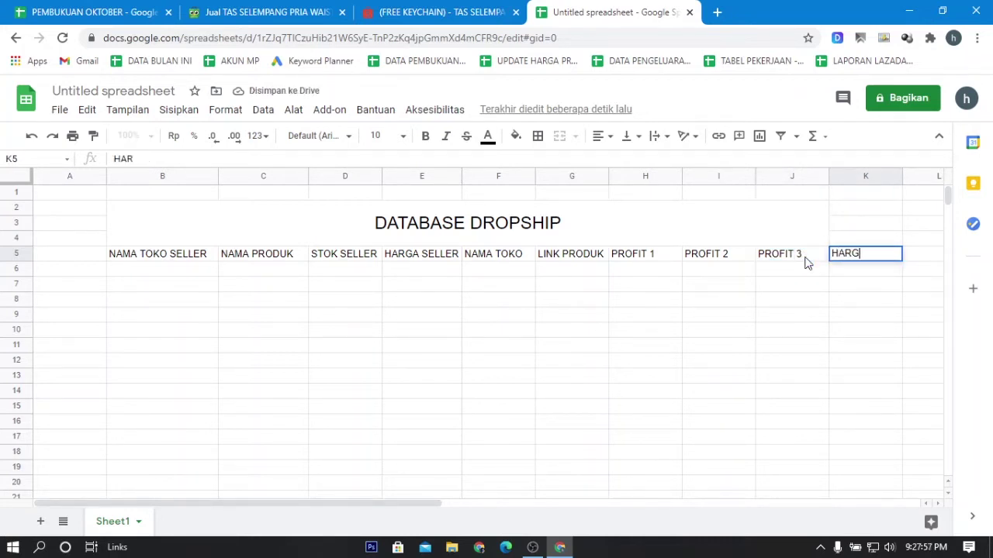
type("A 1")
key("Tab")
type("HA")
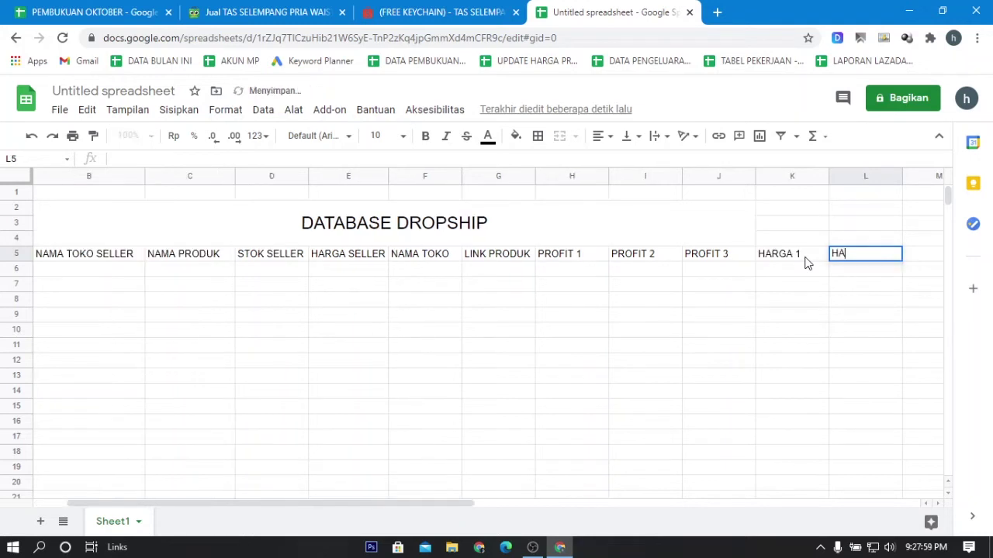
type("RGA 2 H")
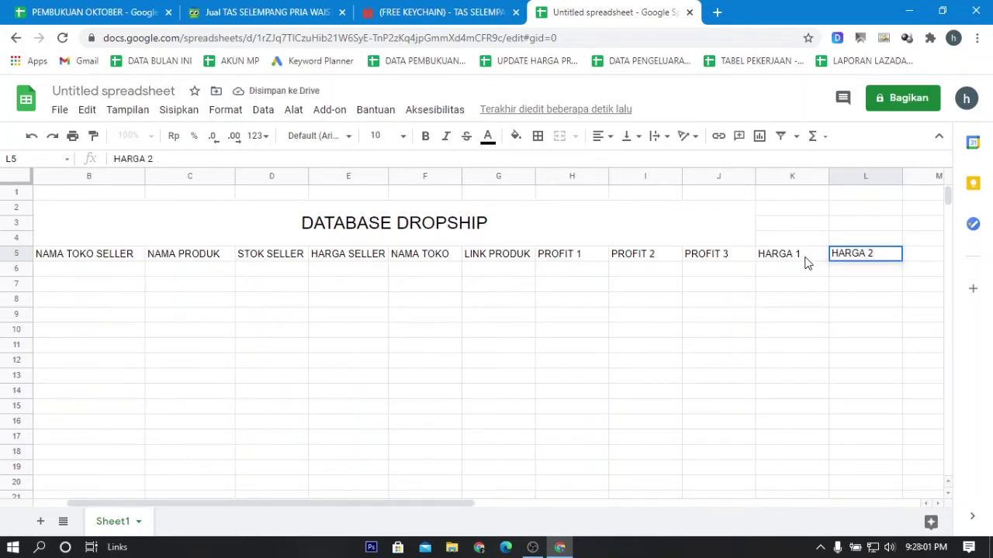
key("Tab")
type("HARGA 3")
key("Return")
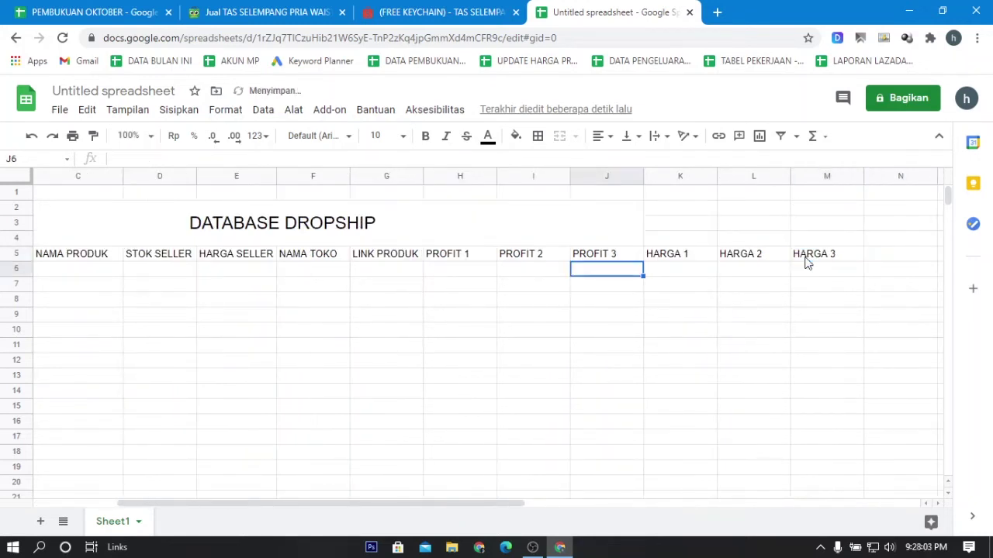
Extend the merged DATABASE DROPSHIP title across B2:M4 so it spans all the column headings.
left_click(672, 227)
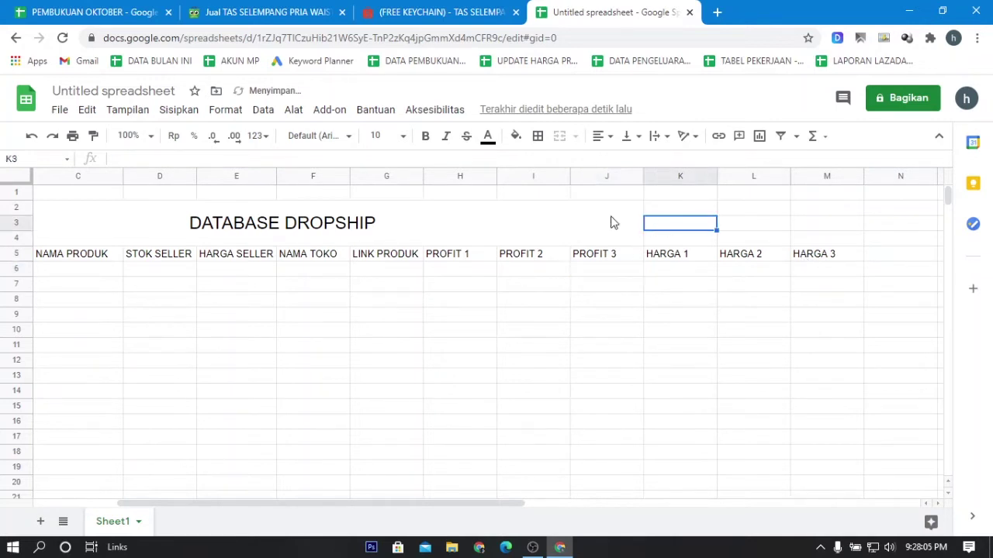
left_click_drag(612, 225, 756, 227)
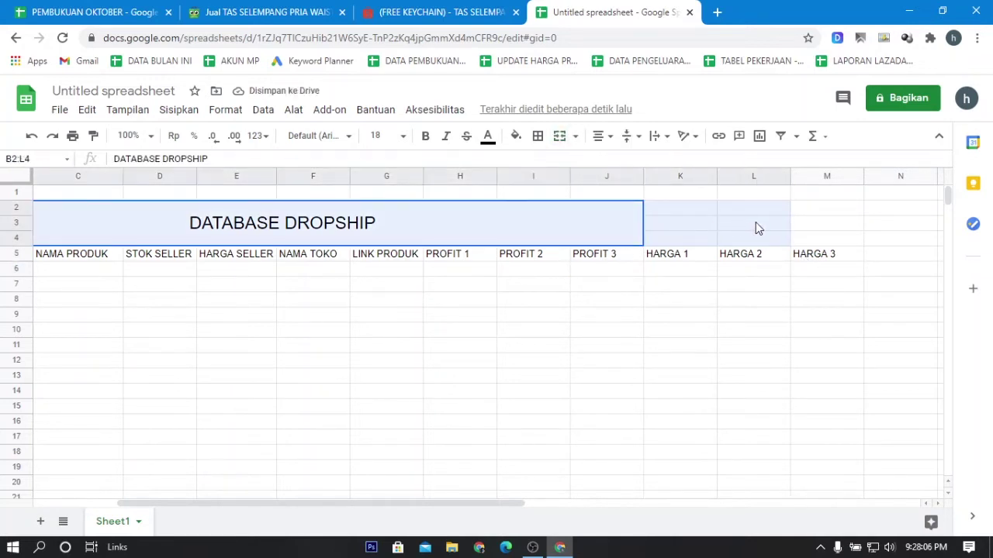
left_click(670, 211)
key("Right")
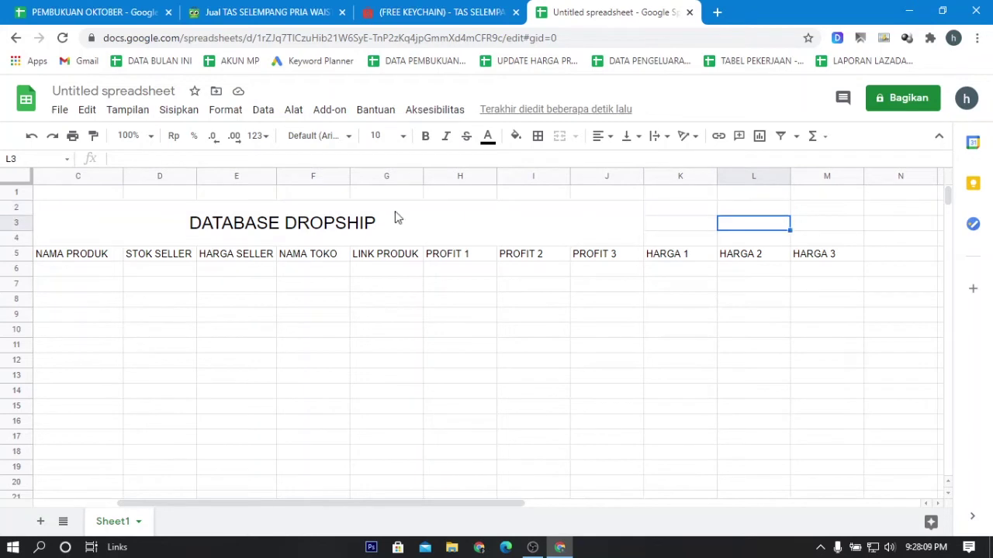
left_click(393, 217)
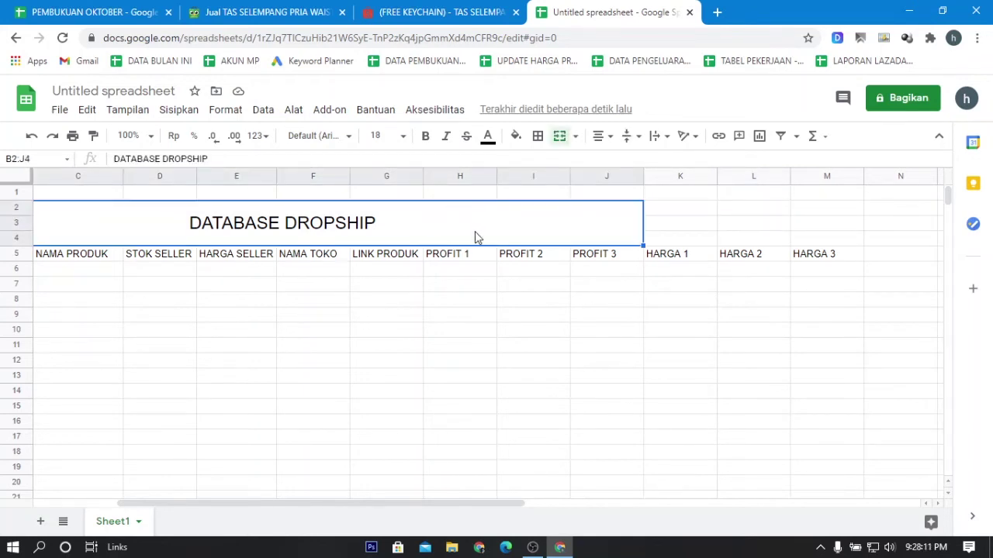
left_click_drag(475, 237, 815, 240)
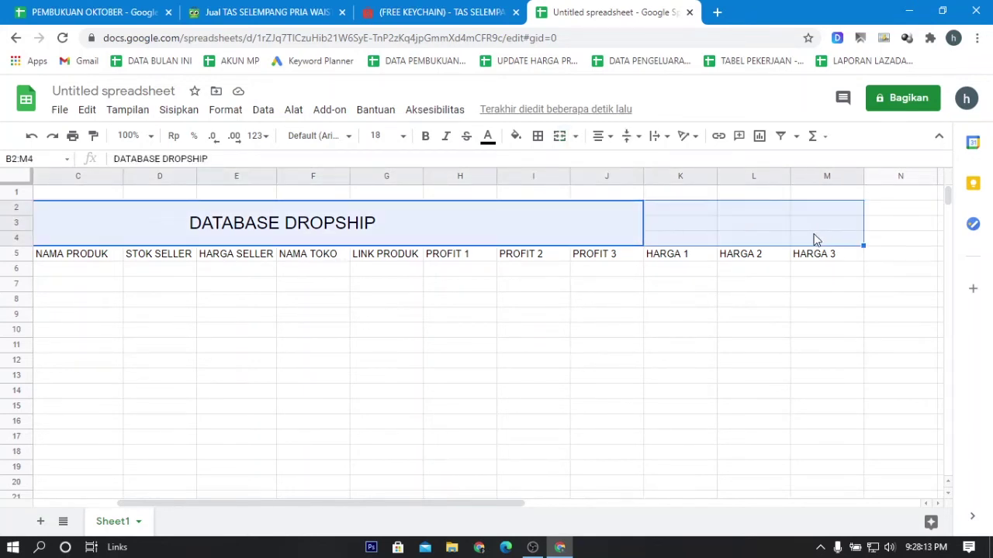
left_click(559, 136)
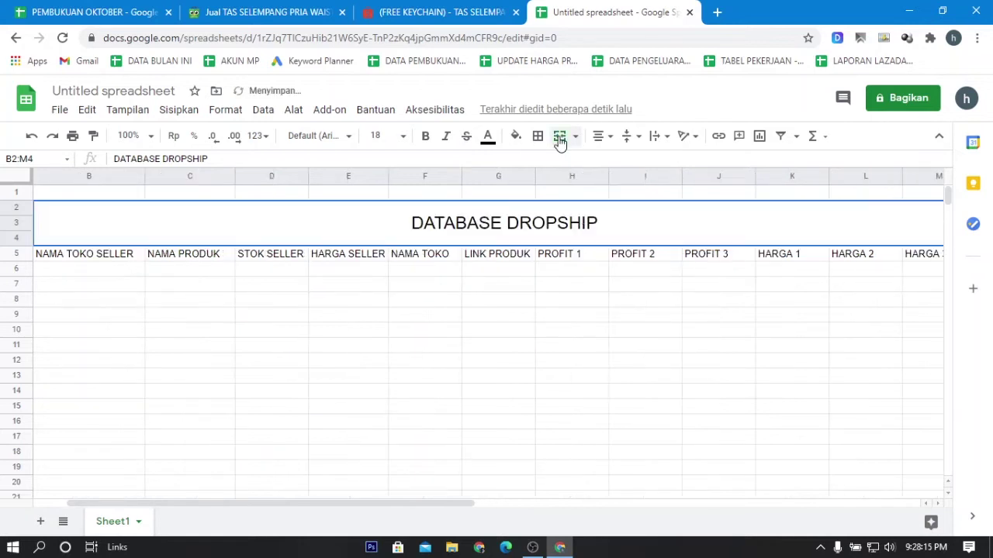
left_click_drag(323, 504, 284, 506)
left_click(345, 360)
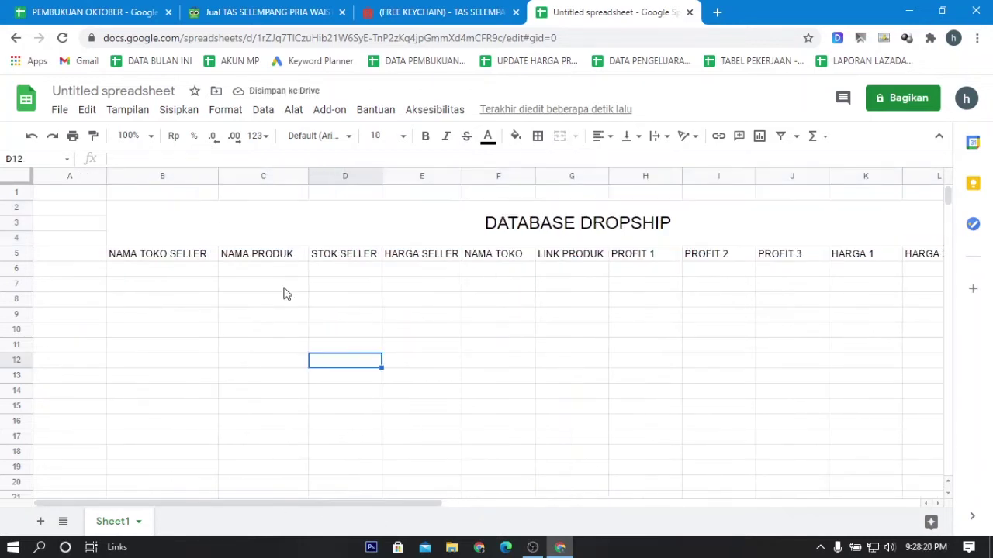
Apply all borders to the table range B2:M18.
left_click_drag(215, 226, 682, 457)
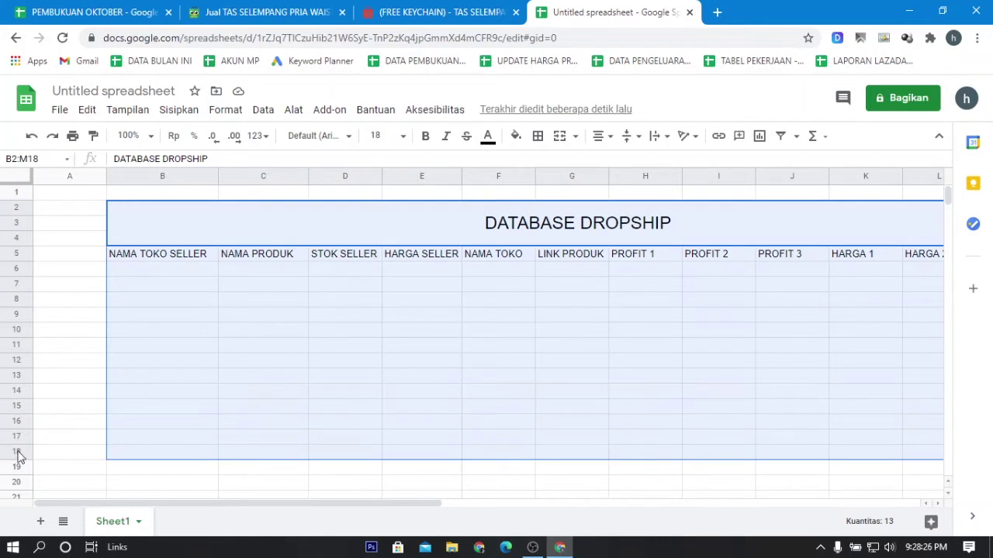
left_click(538, 137)
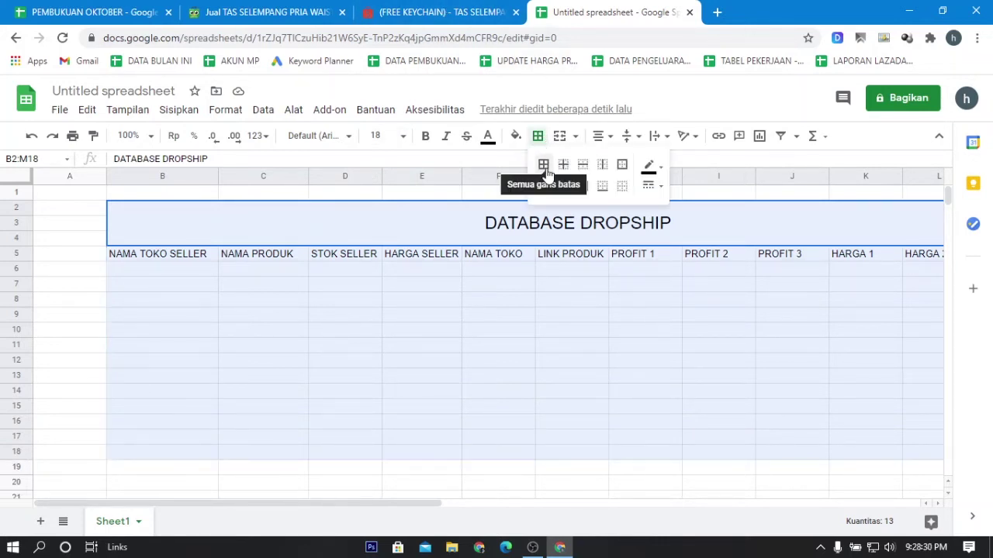
left_click(543, 166)
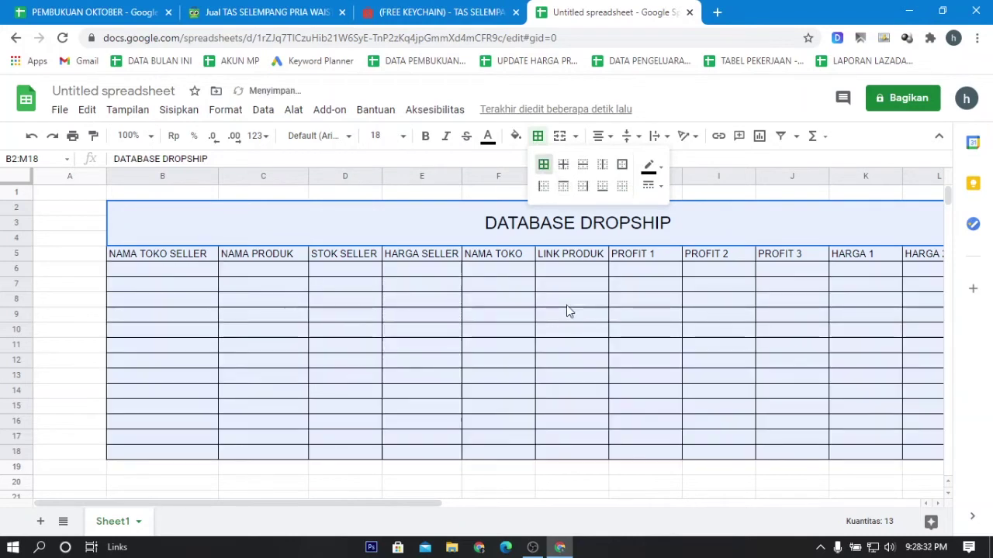
left_click(551, 316)
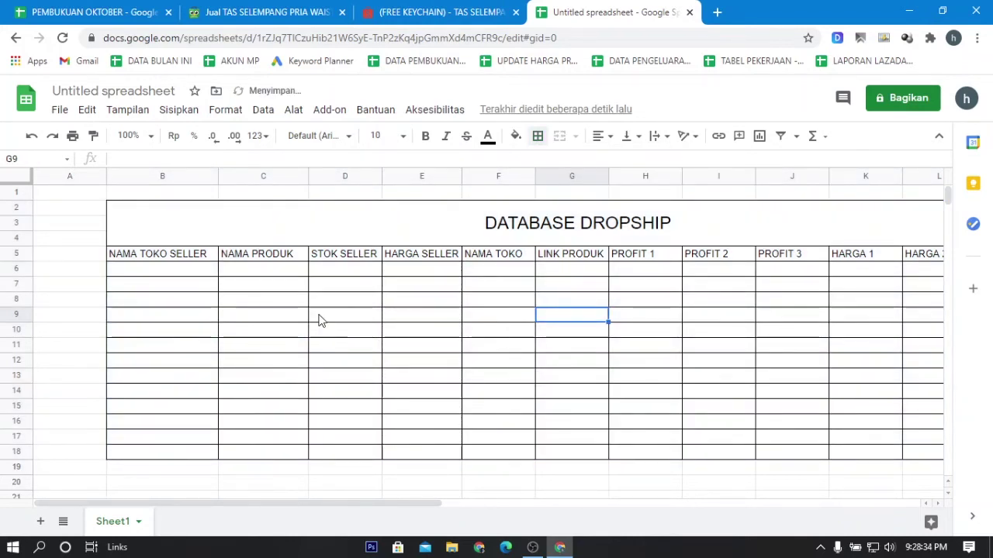
Enter TOKO TAS in B6 as the first seller shop name.
left_click(252, 318)
left_click(198, 271)
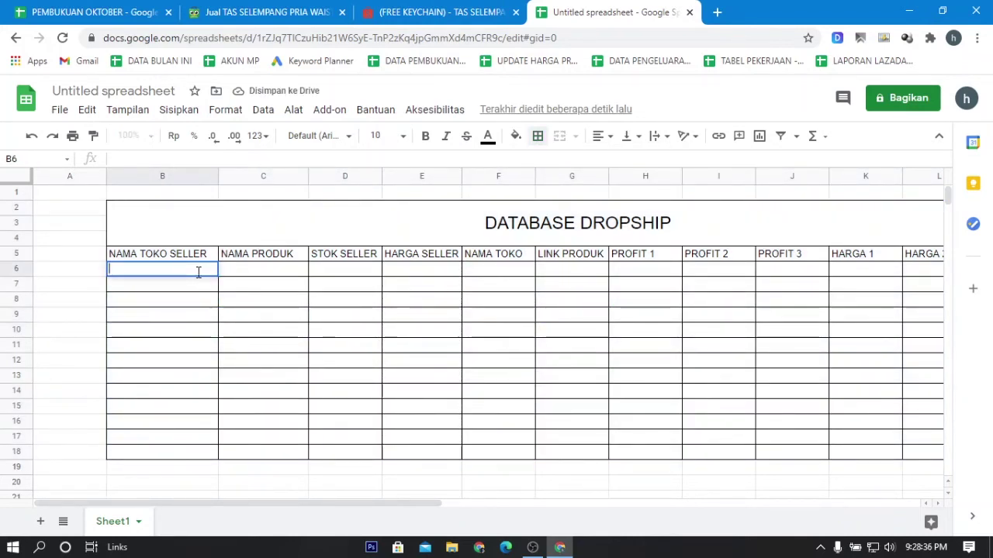
type("TOKO TAS")
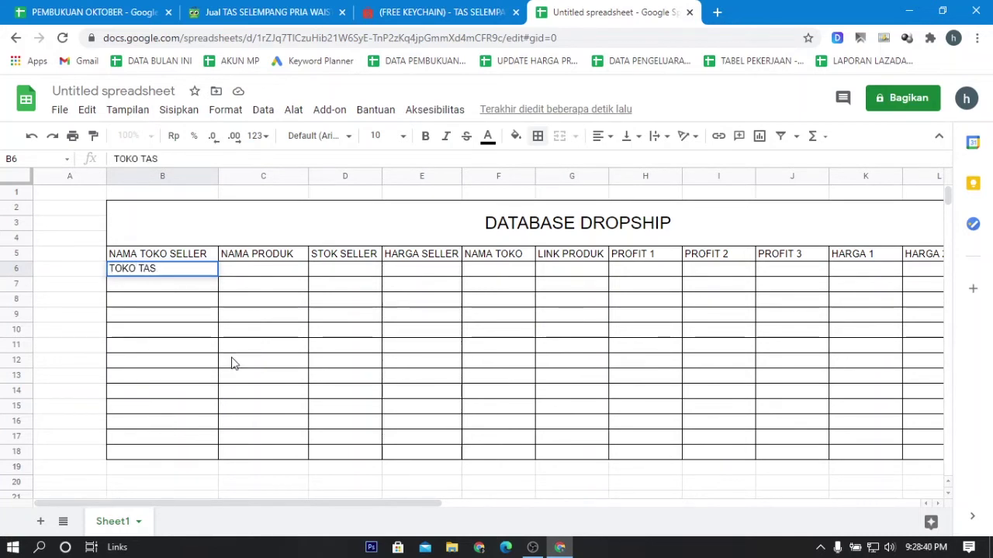
key("Tab")
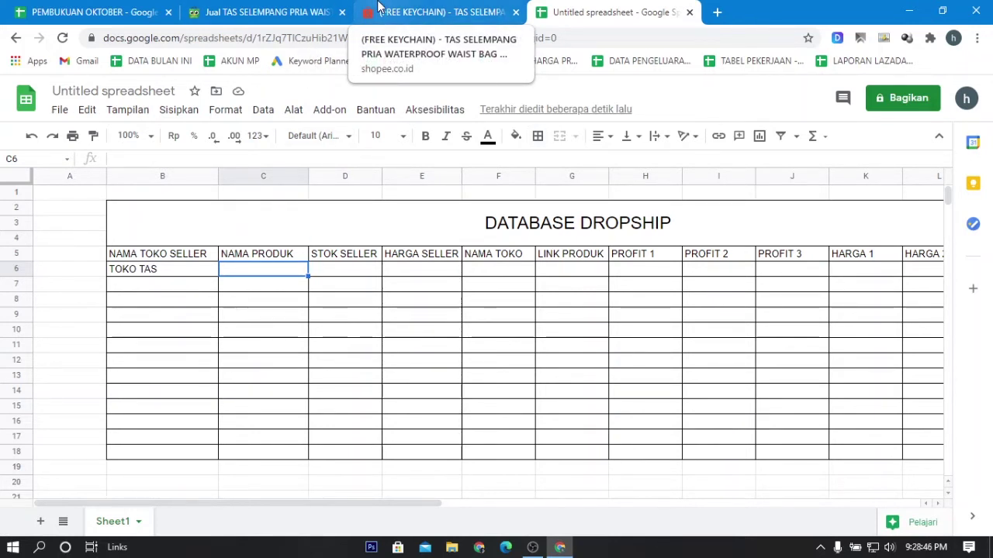
Switch to the Shopee product page for the waterproof waist bag and copy its web address.
left_click(377, 6)
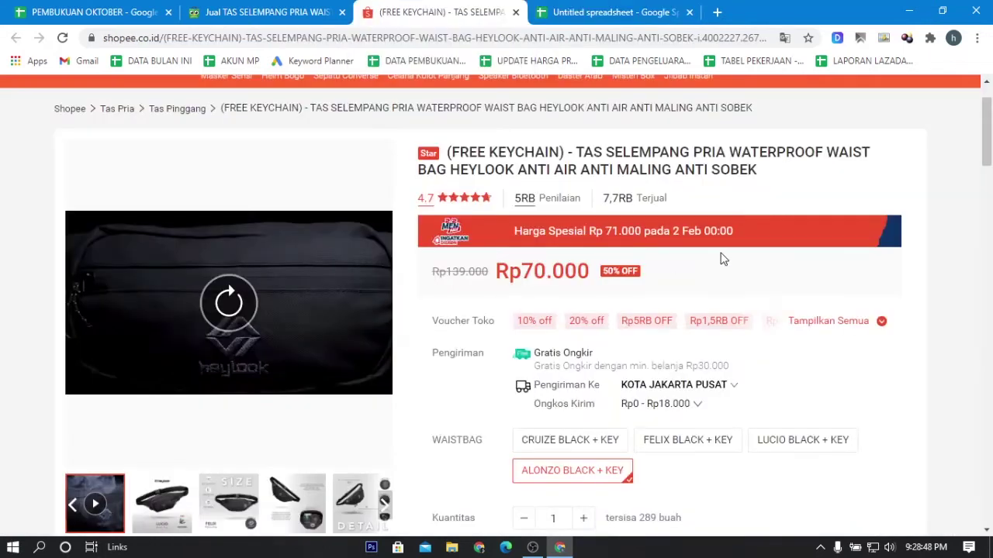
scroll(720, 259, "up", 1)
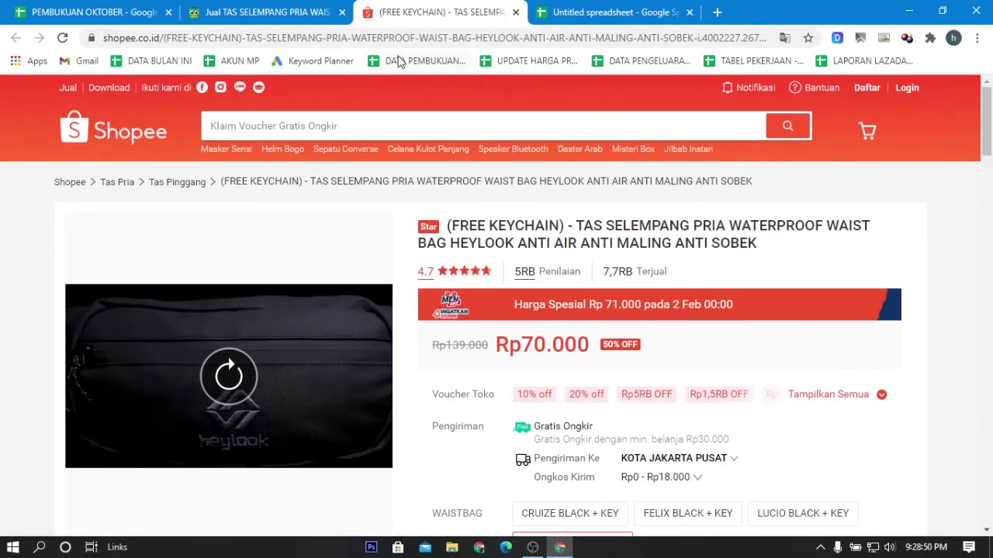
left_click(428, 39)
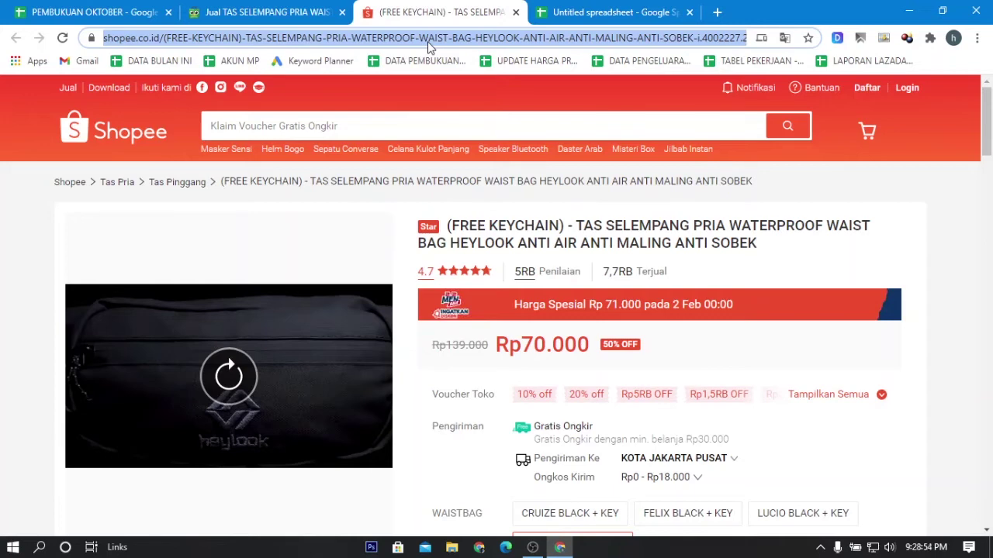
right_click(427, 45)
left_click(483, 142)
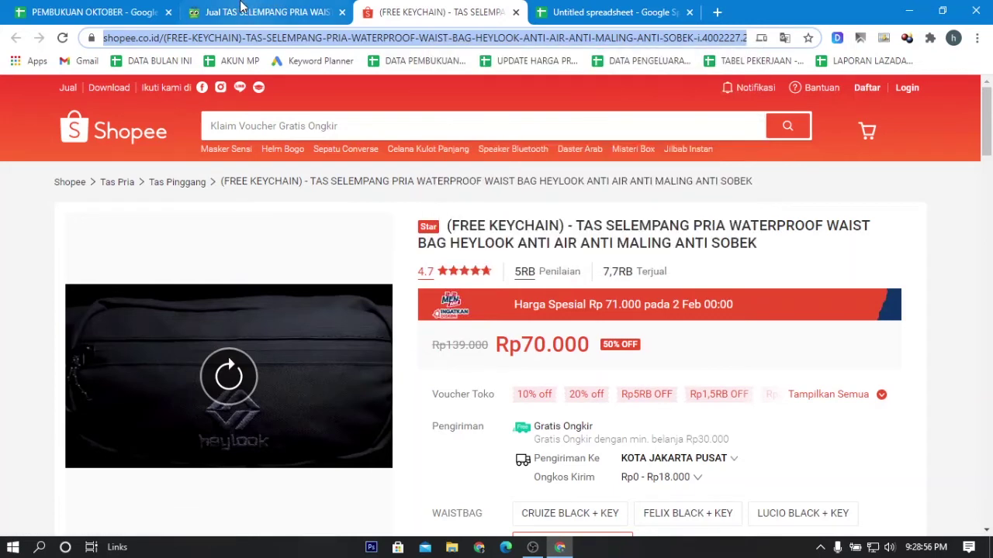
Return to the untitled spreadsheet and enter CEK DISINI in C6 under NAMA PRODUK.
left_click(610, 12)
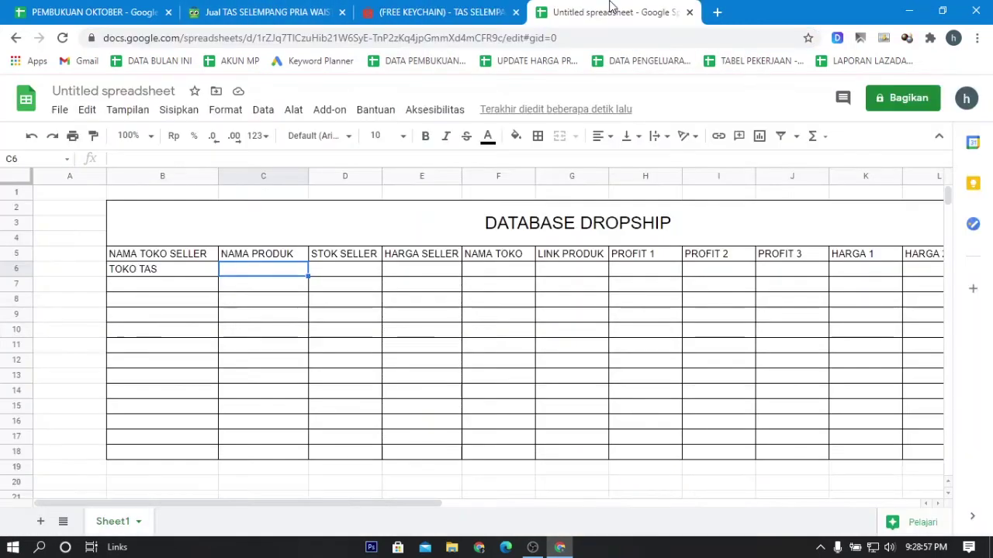
left_click(294, 289)
double_click(290, 272)
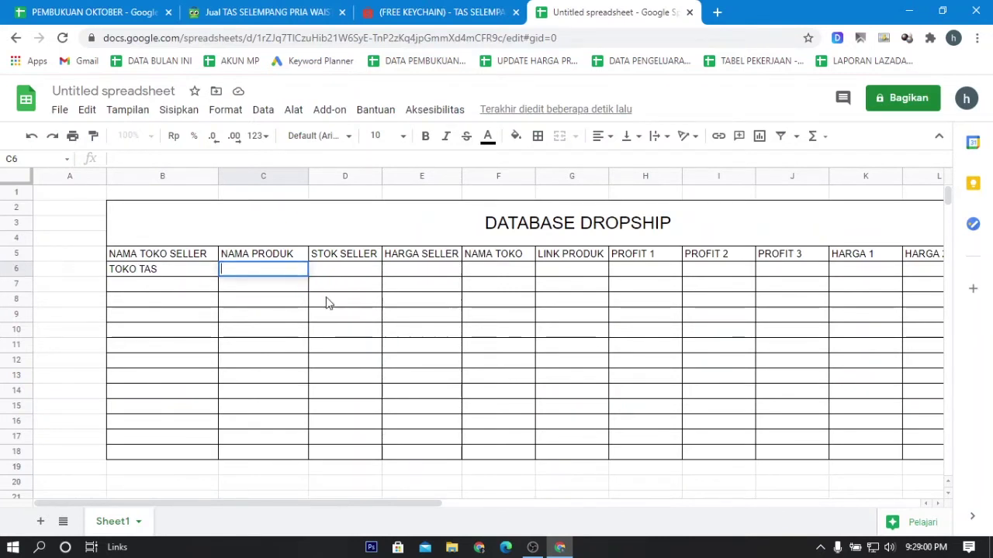
type("CEK ")
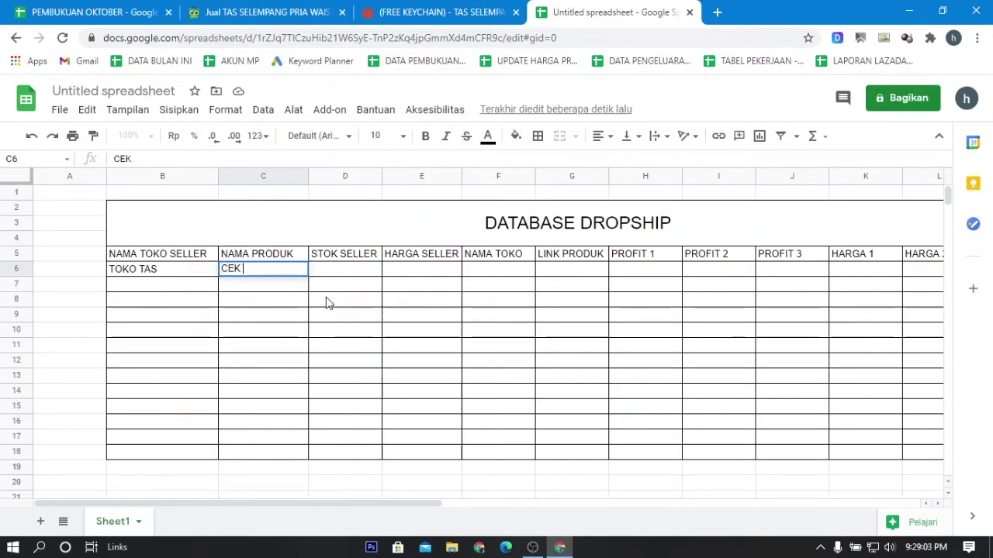
type("DISINI")
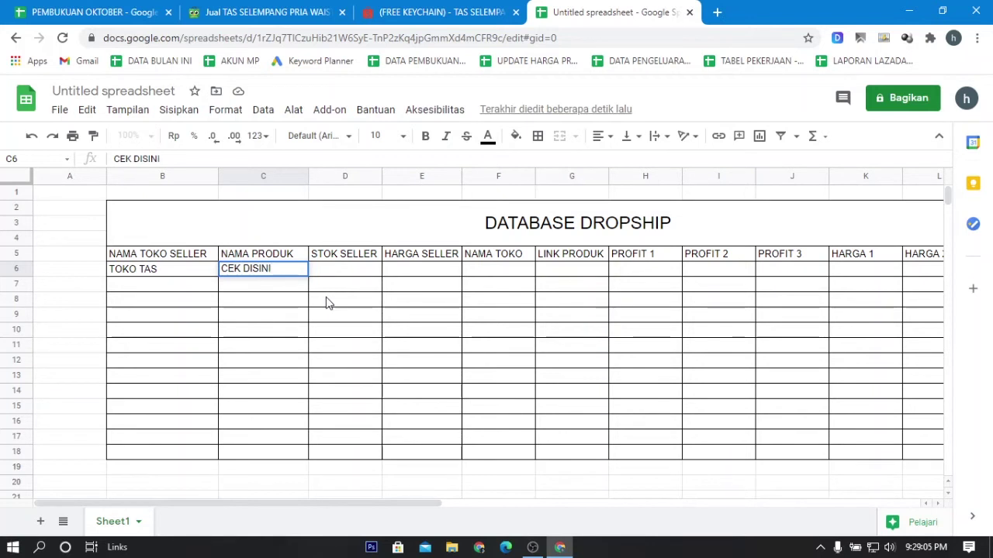
key("Return")
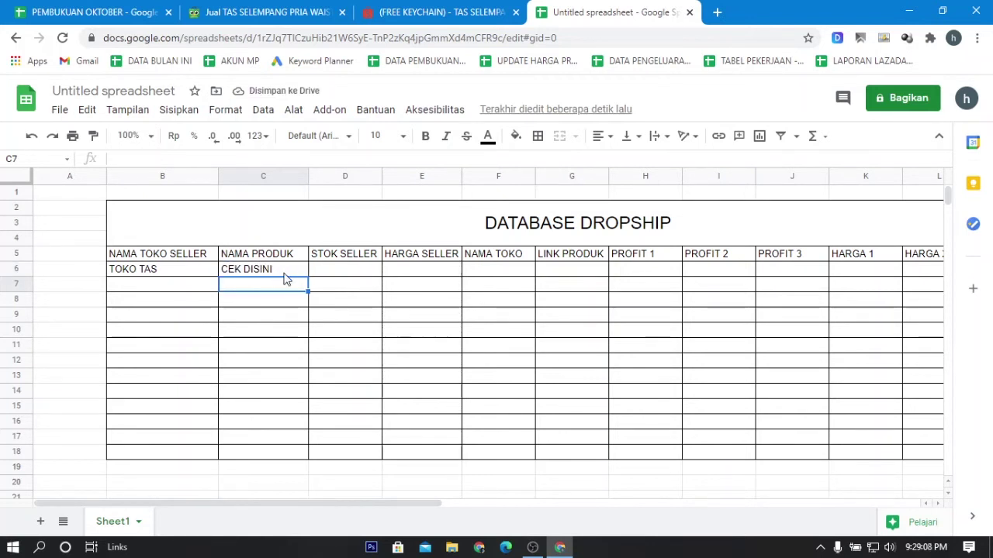
Link the CEK DISINI text in C6 to the copied Shopee product address.
left_click(285, 274)
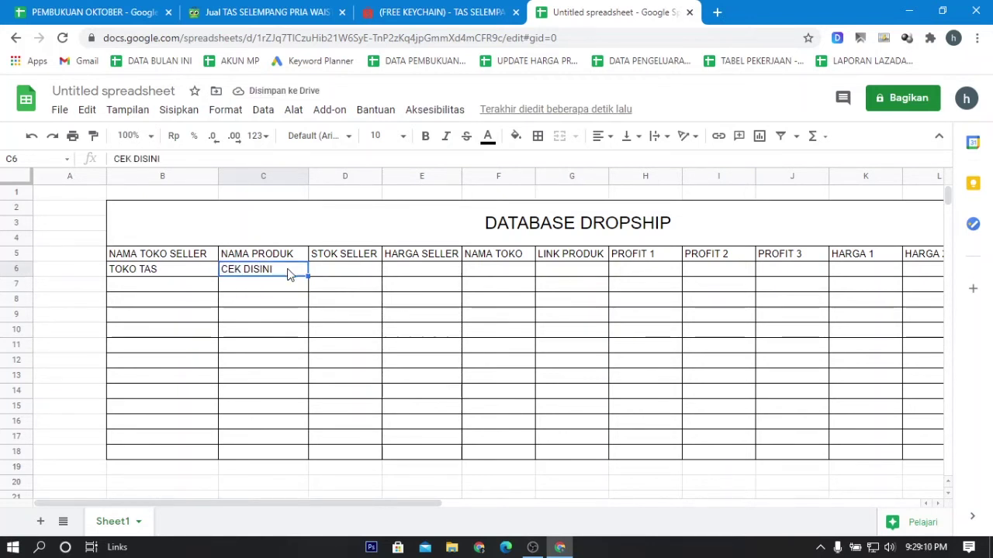
right_click(287, 275)
left_click(351, 437)
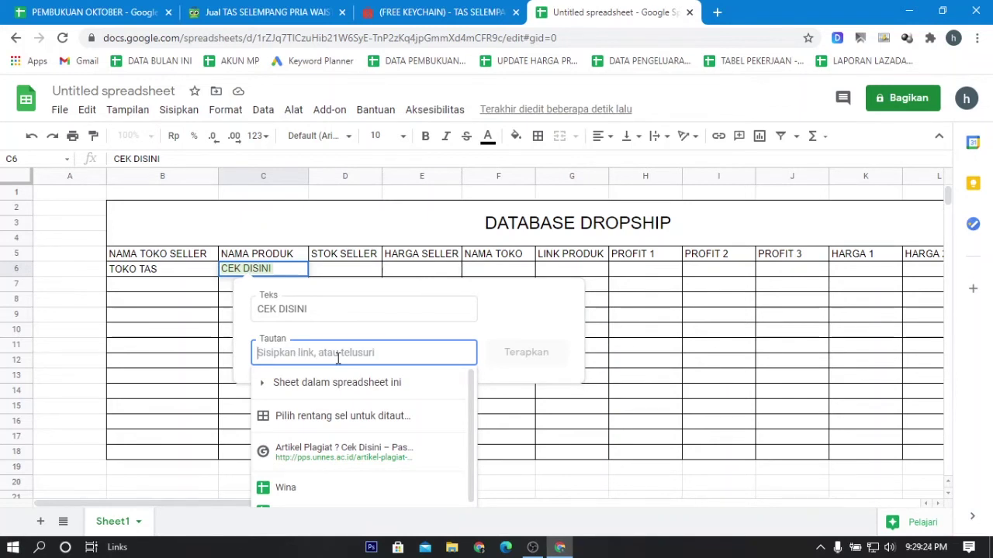
key("ctrl+v")
left_click(540, 362)
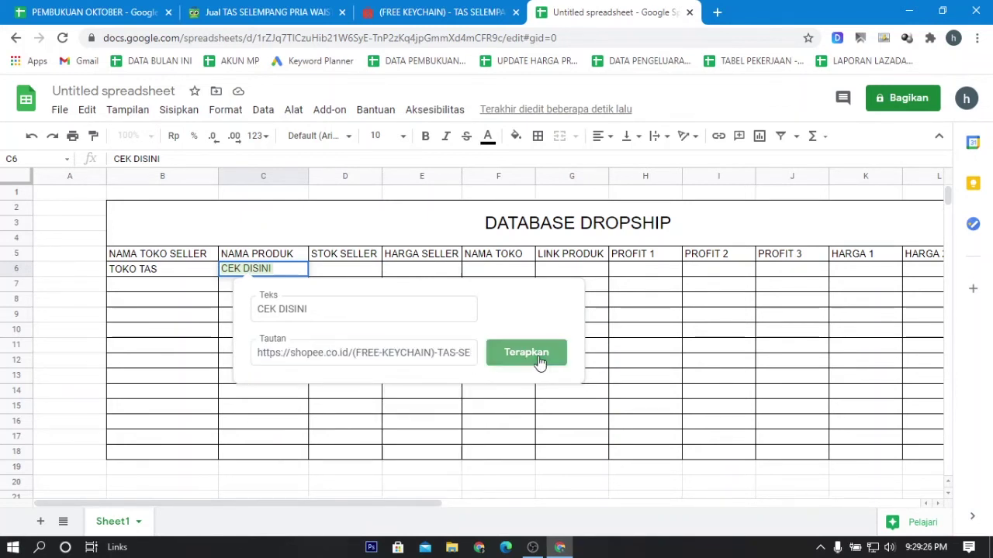
left_click(332, 365)
Test the CEK DISINI link by opening its product page, and close that page again.
mouse_move(267, 280)
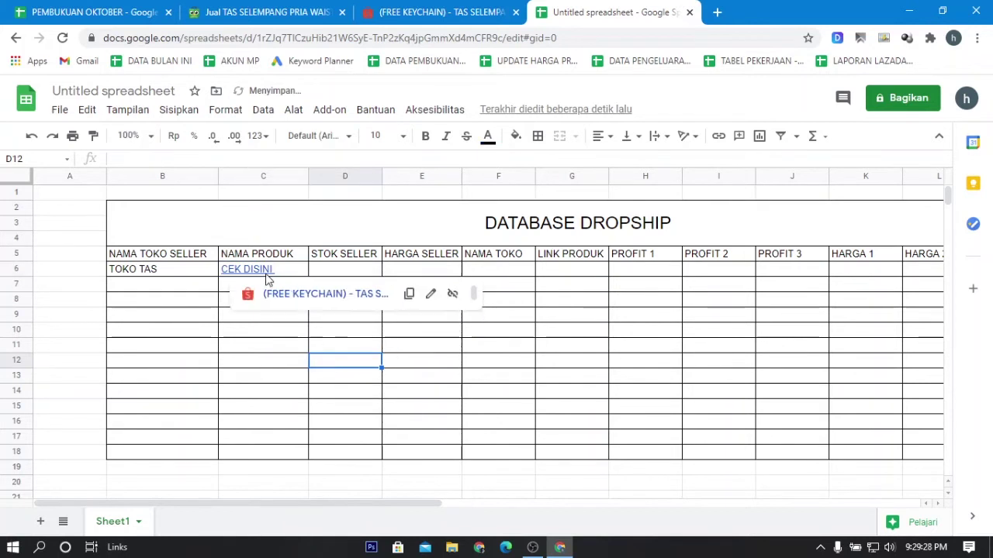
left_click(301, 297)
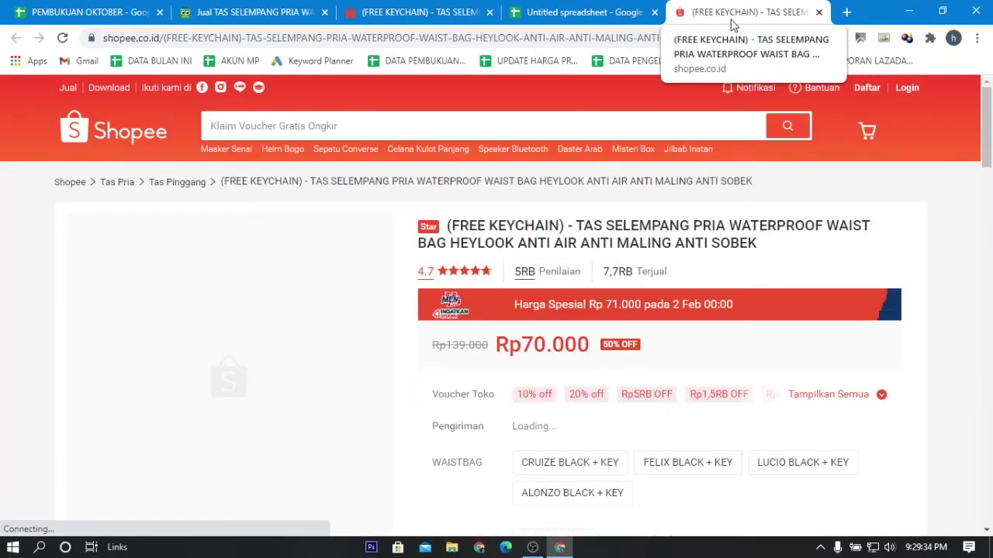
left_click(819, 12)
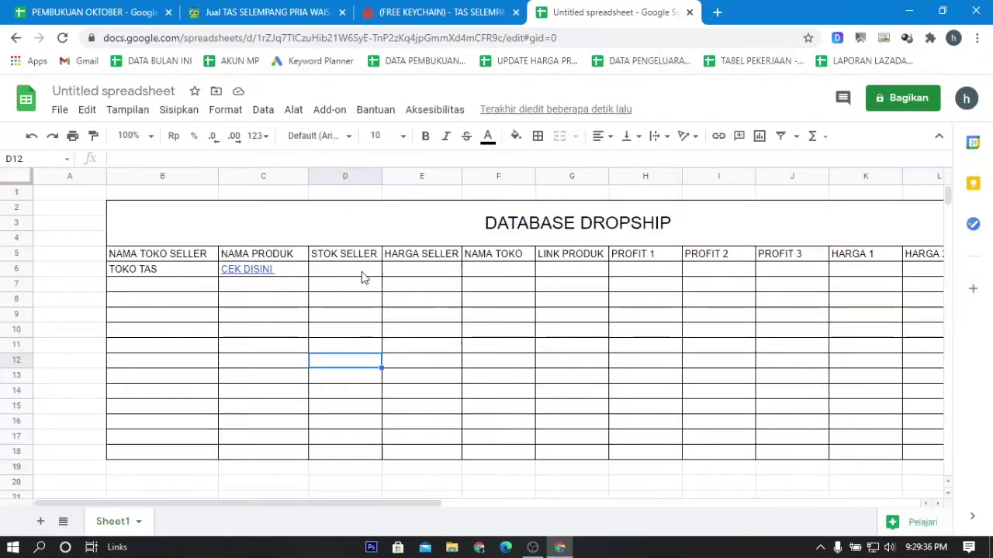
Enter a seller stock of 1000 in D6 under STOK SELLER.
left_click(357, 276)
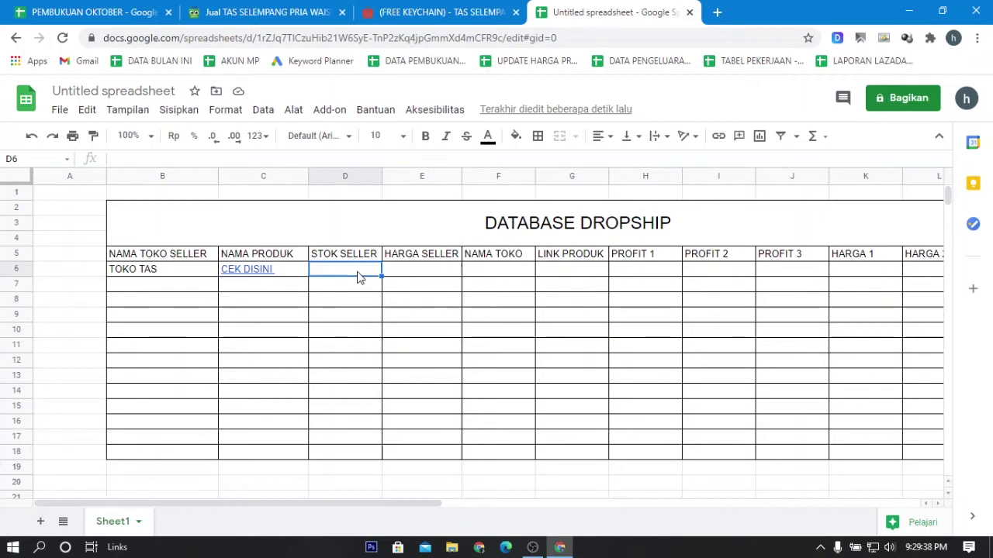
double_click(358, 276)
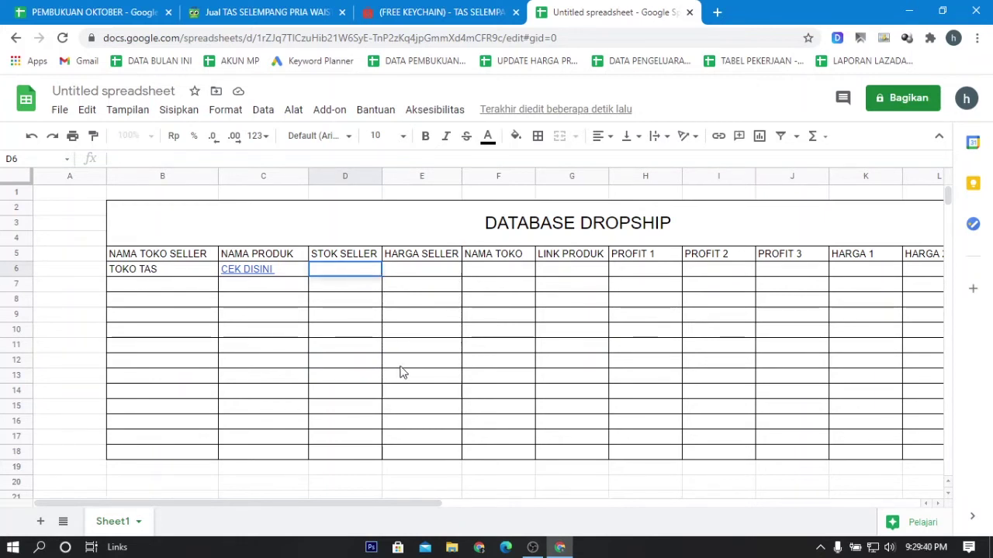
type("1000")
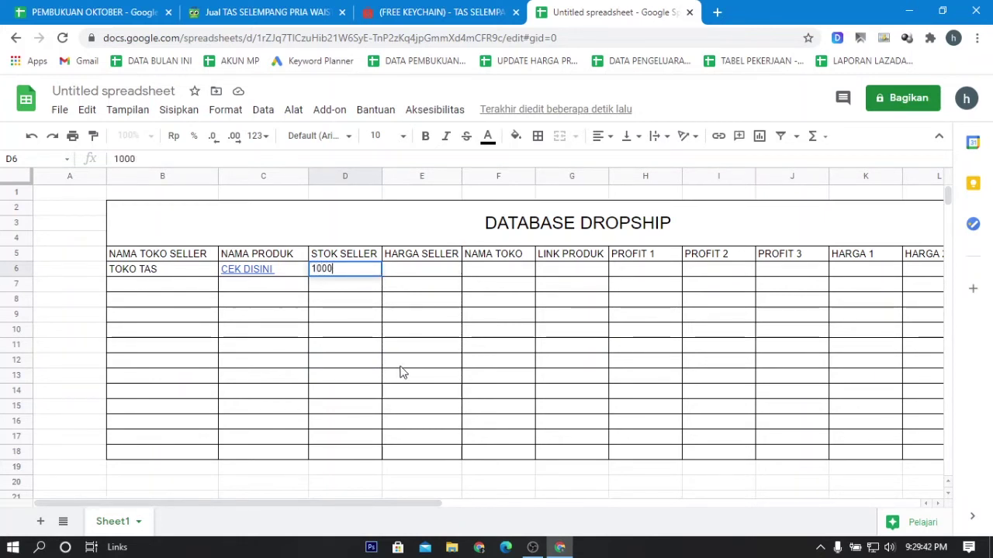
key("Tab")
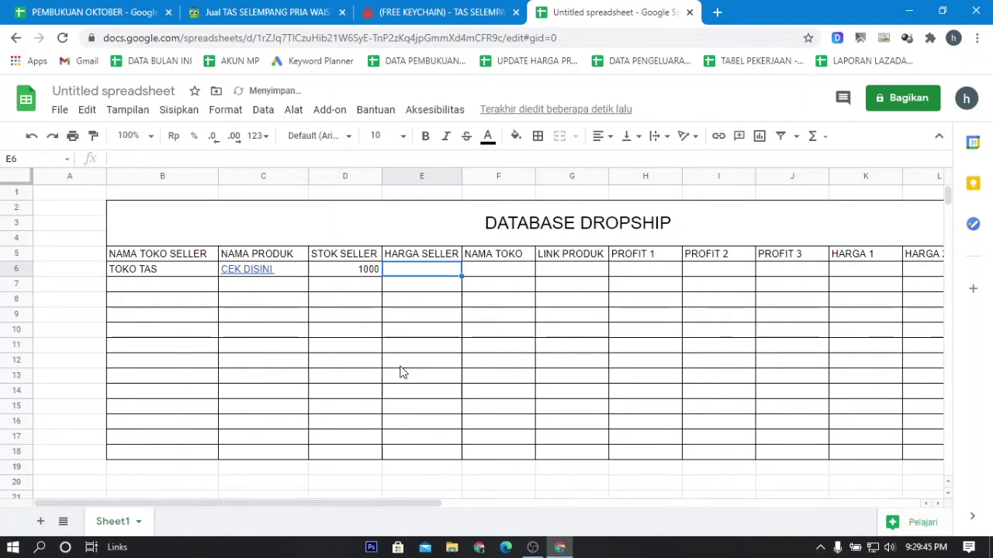
Check the waist bag's price on the Shopee page, and enter 70000 in E6 under HARGA SELLER in the spreadsheet.
left_click(417, 15)
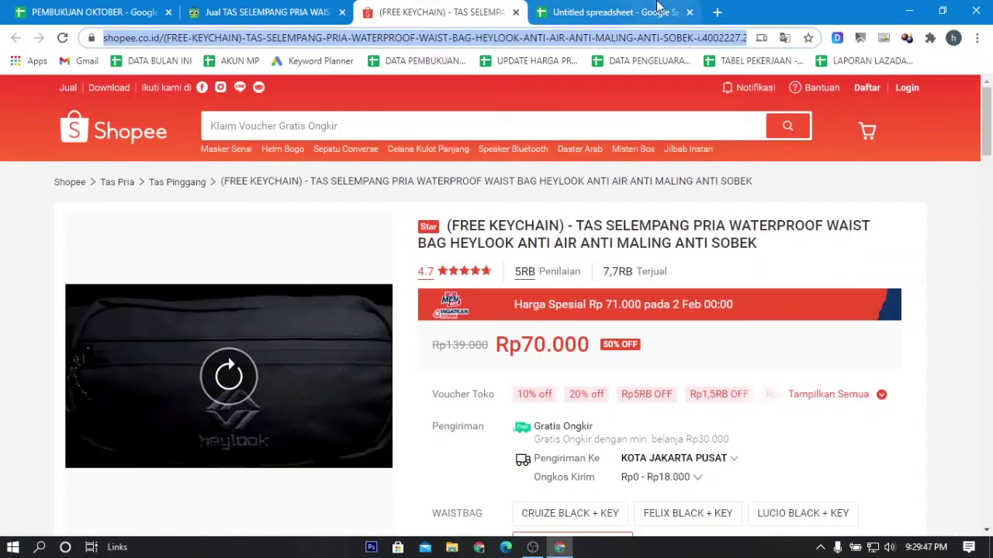
left_click(566, 12)
type("70000")
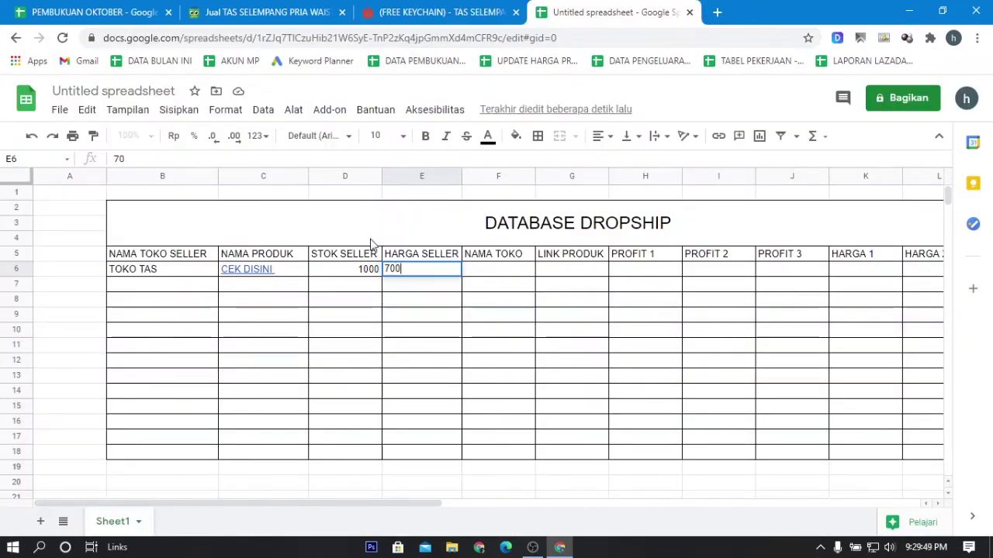
key("Return")
left_click(427, 284)
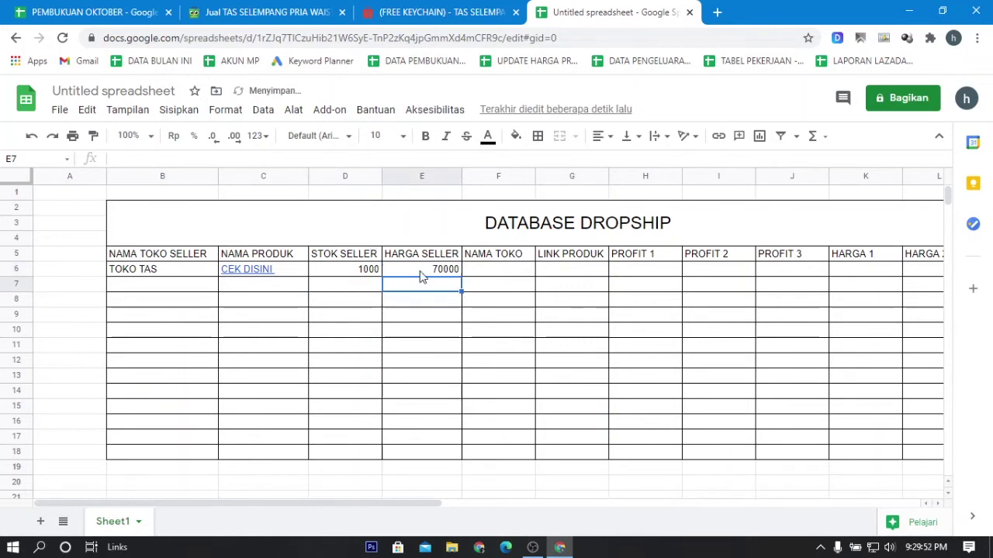
key("Down")
key("Down")
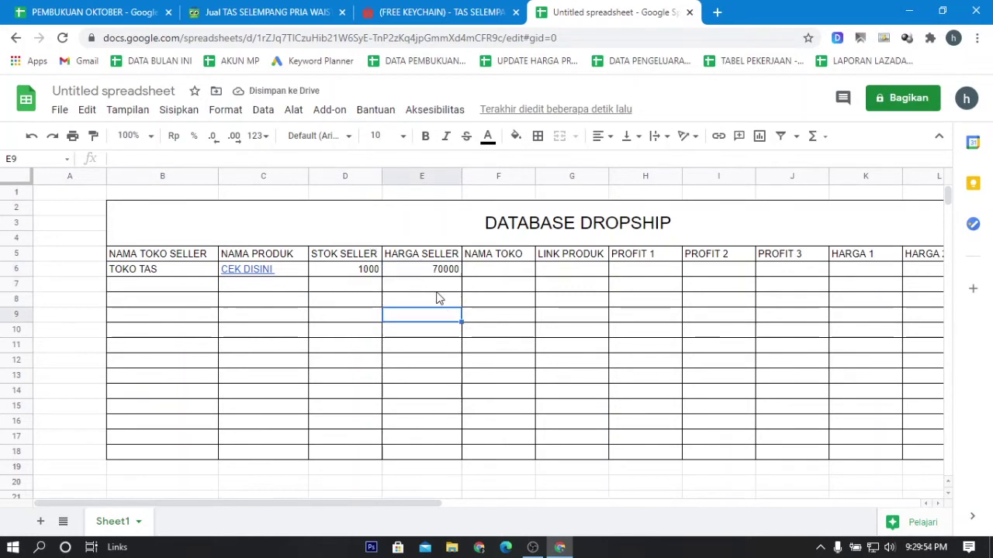
Format the HARGA SELLER cells E6:E18 as rounded currency (Mata uang (dibulatkan)).
key("Up")
key("Up")
key("Up")
key("Up")
left_click(427, 268, "shift")
left_click_drag(427, 281, 429, 452)
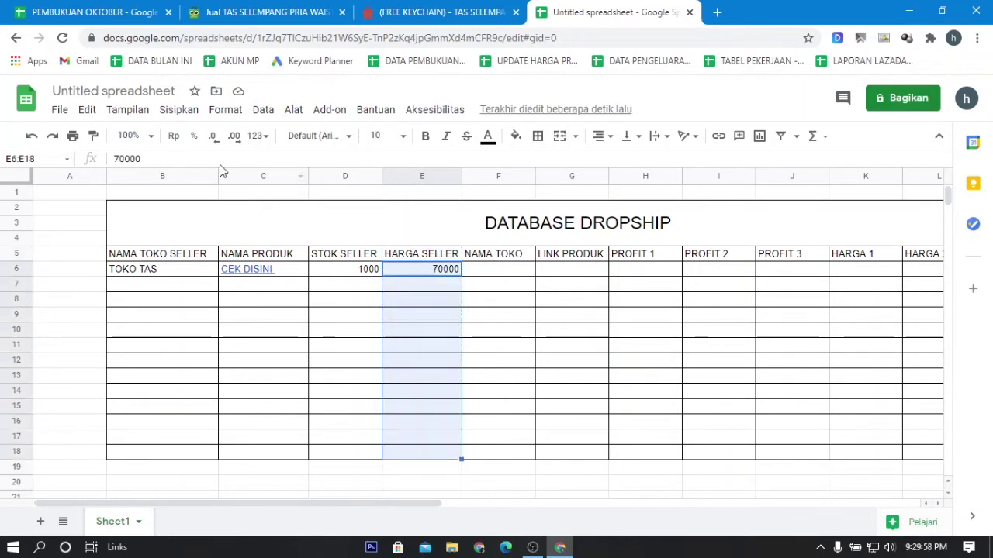
left_click(257, 136)
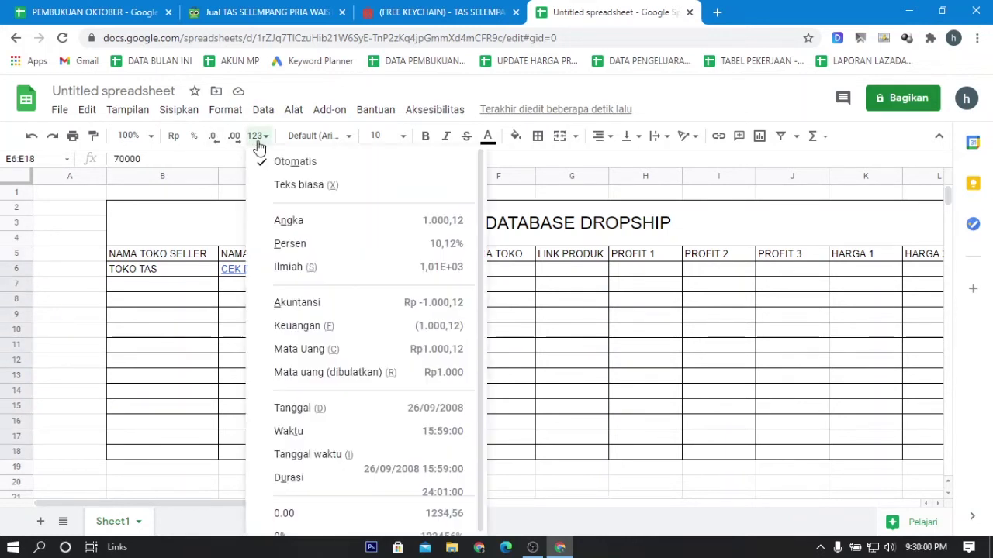
left_click(353, 373)
left_click(419, 300)
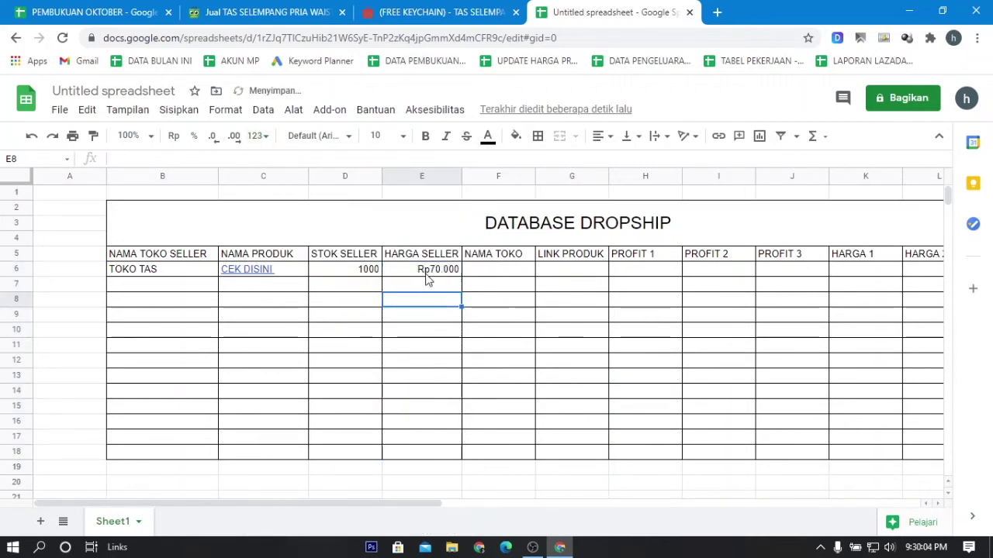
left_click(475, 348)
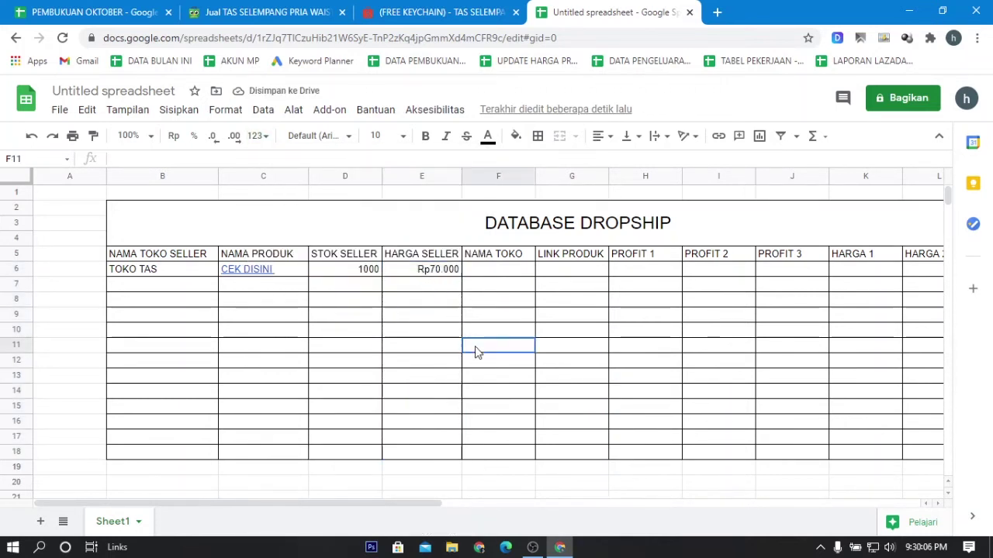
Enter TOKO MURAH as the shop name in F6 under NAMA TOKO.
left_click(498, 269)
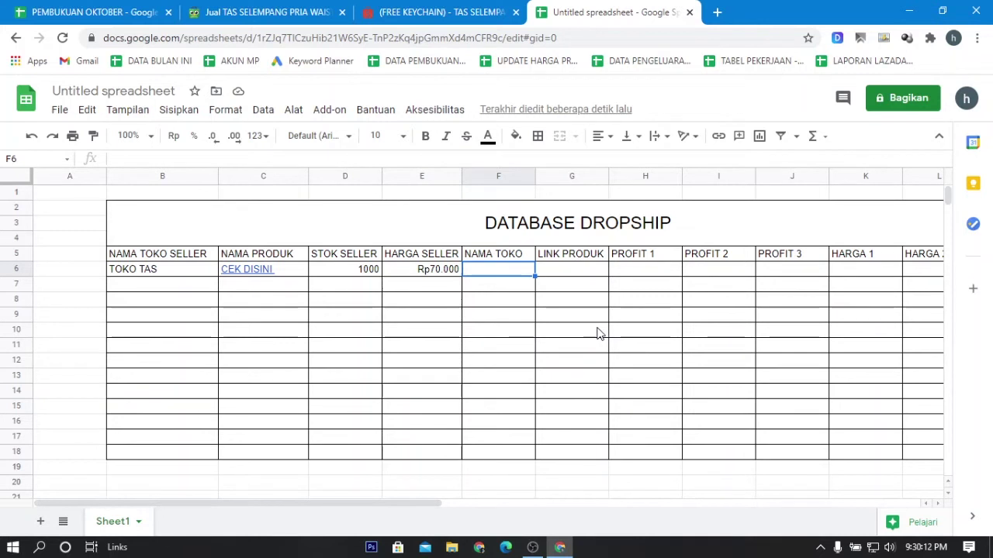
type("TOKO MURAH")
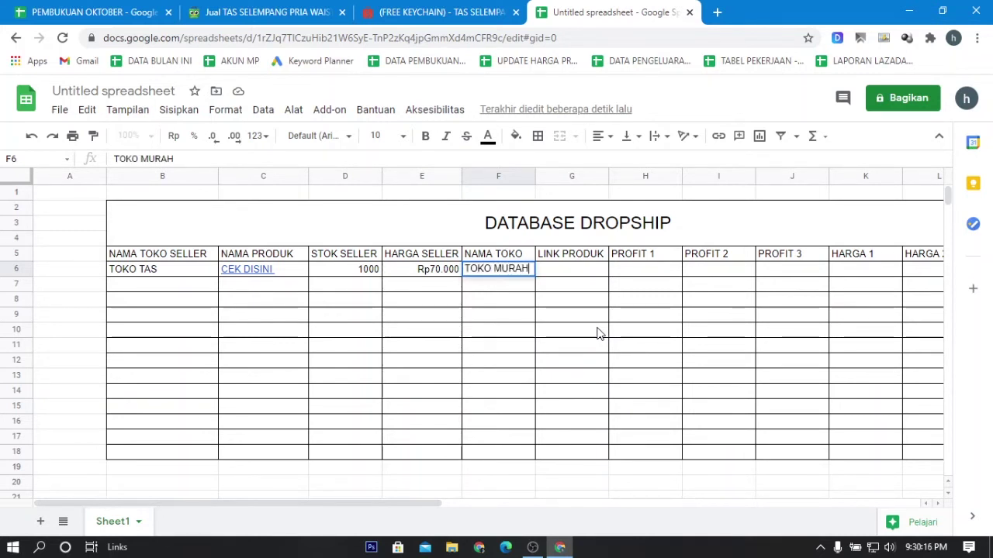
key("Tab")
Switch to the Tokopedia page for the Hiro waist bag and copy its web address.
mouse_move(253, 280)
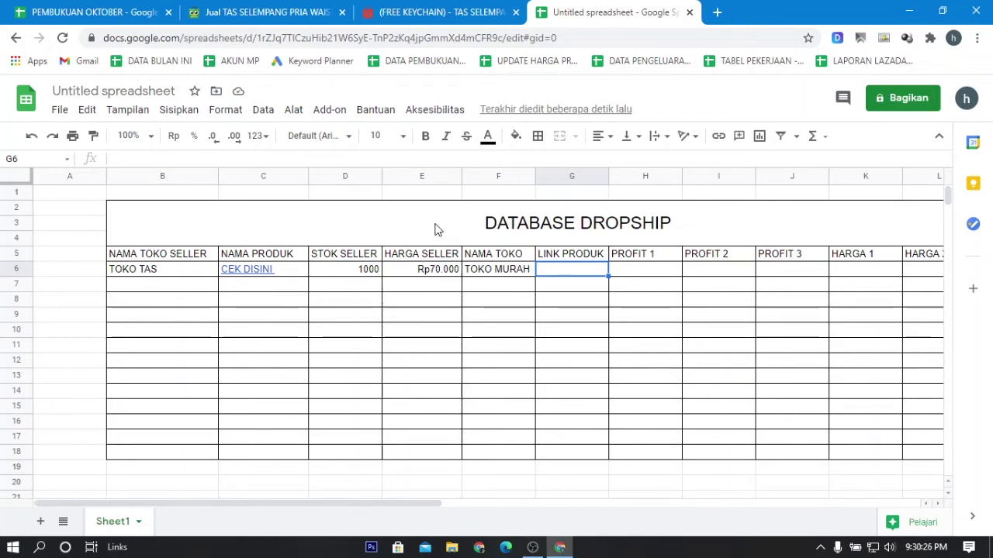
left_click(213, 11)
left_click(506, 38)
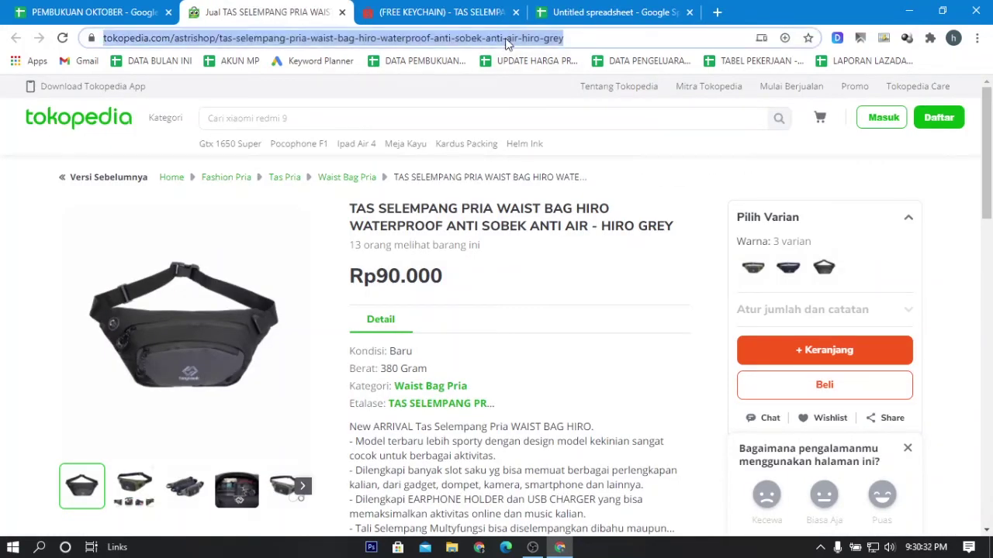
Return to the untitled spreadsheet and enter CEK DISINI in G6 under LINK PRODUK.
left_click(660, 7)
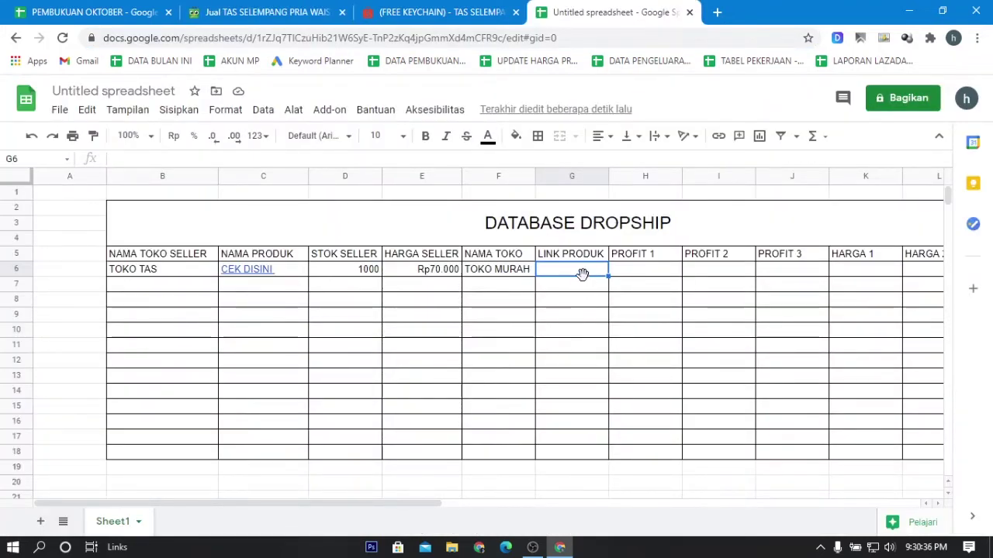
type("CEK DIN")
type("I")
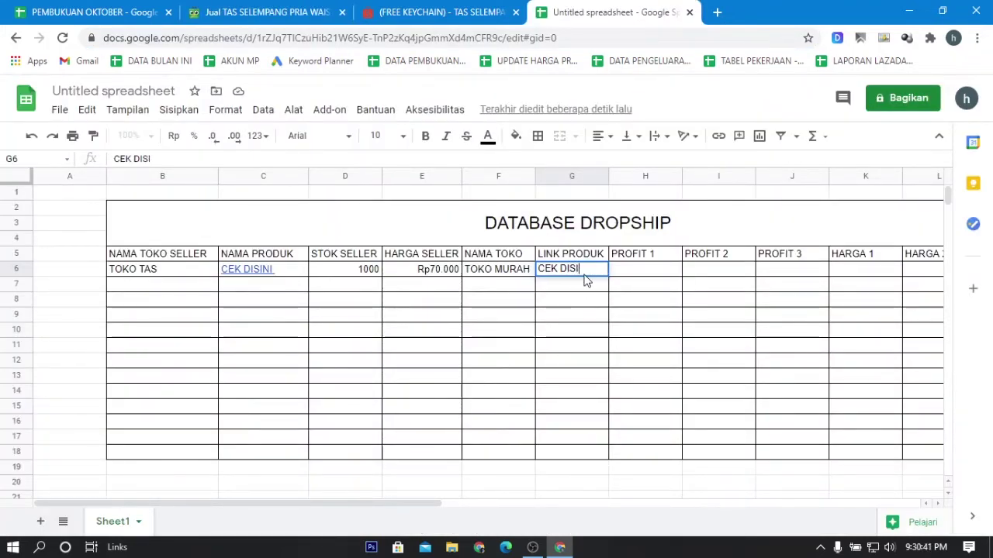
type("NI")
key("Return")
Link the CEK DISINI text in G6 to the copied Tokopedia product address.
left_click(588, 272)
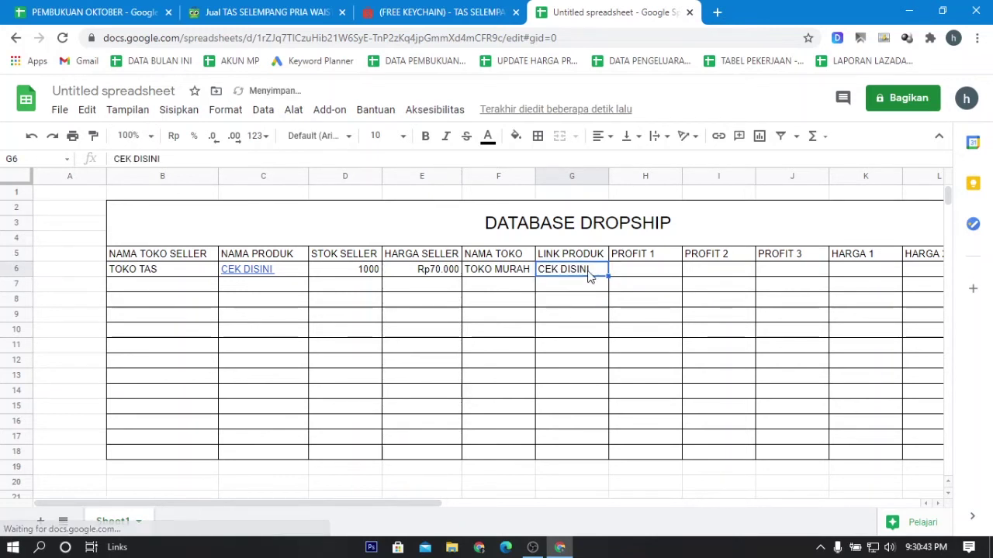
right_click(589, 277)
left_click(652, 439)
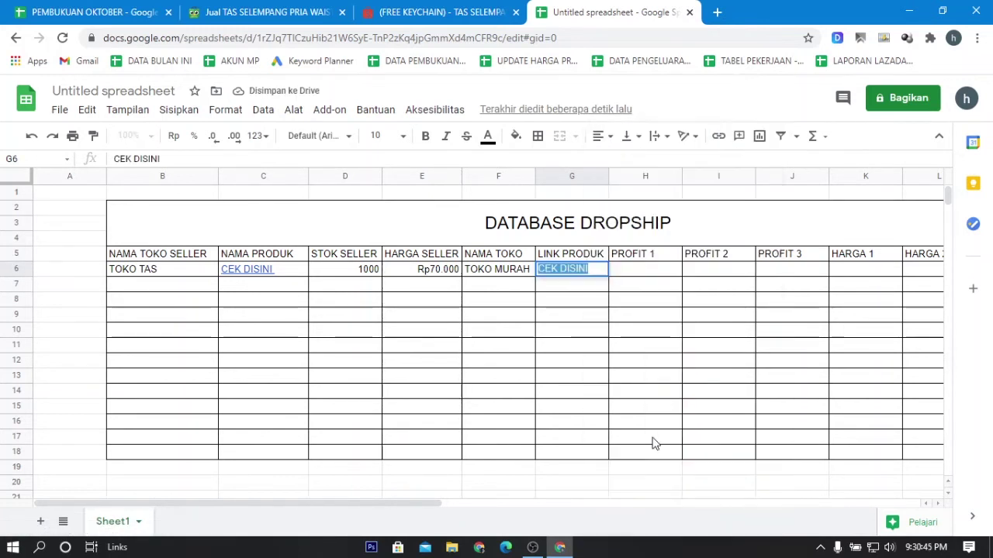
key("ctrl+v")
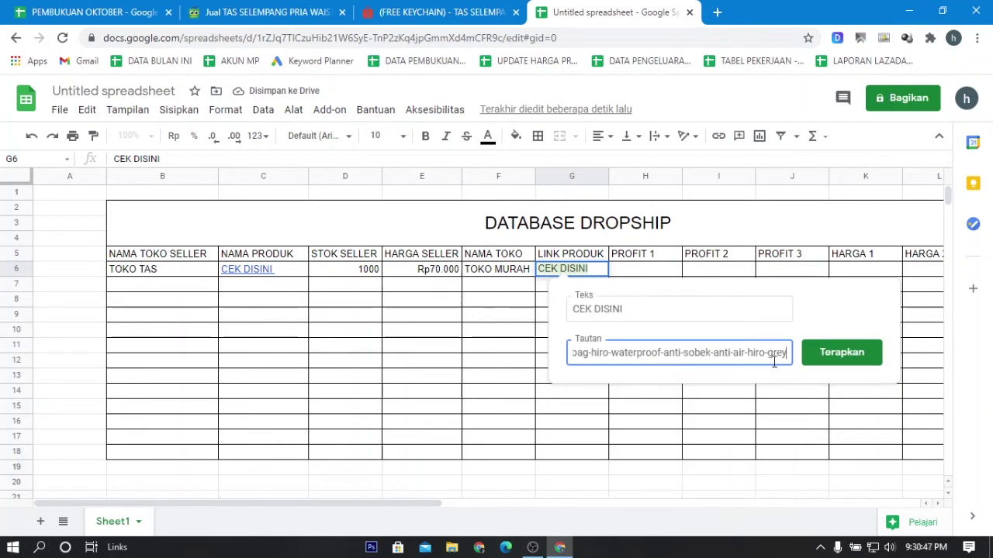
left_click(835, 358)
left_click(496, 349)
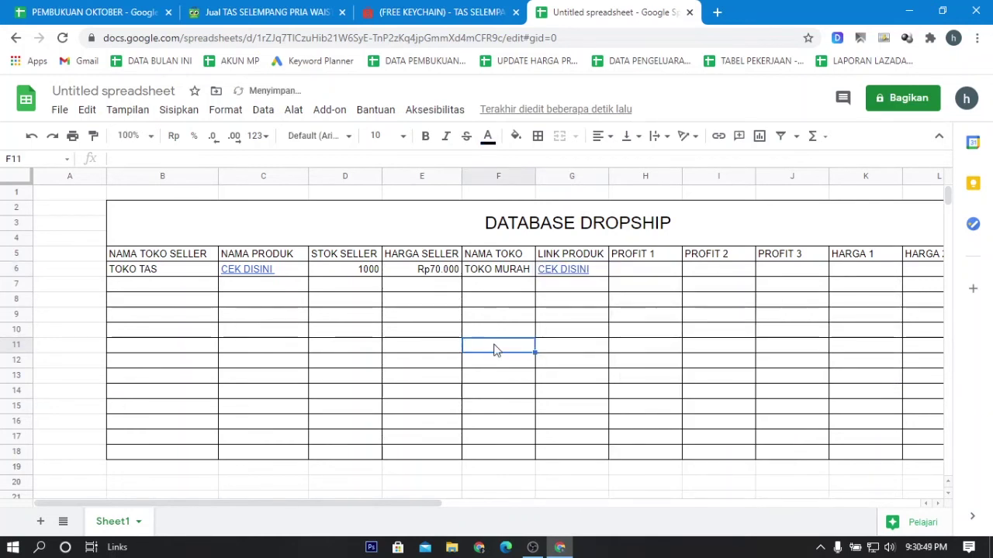
Fill the seller shop name TOKO TAS from B6 down through B18.
left_click(135, 276)
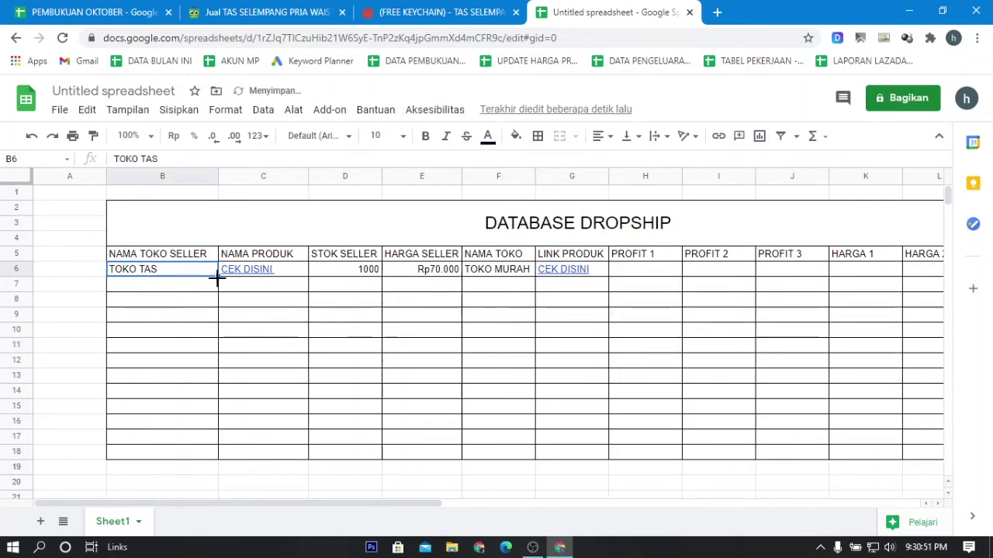
left_click(168, 314)
left_click(169, 273)
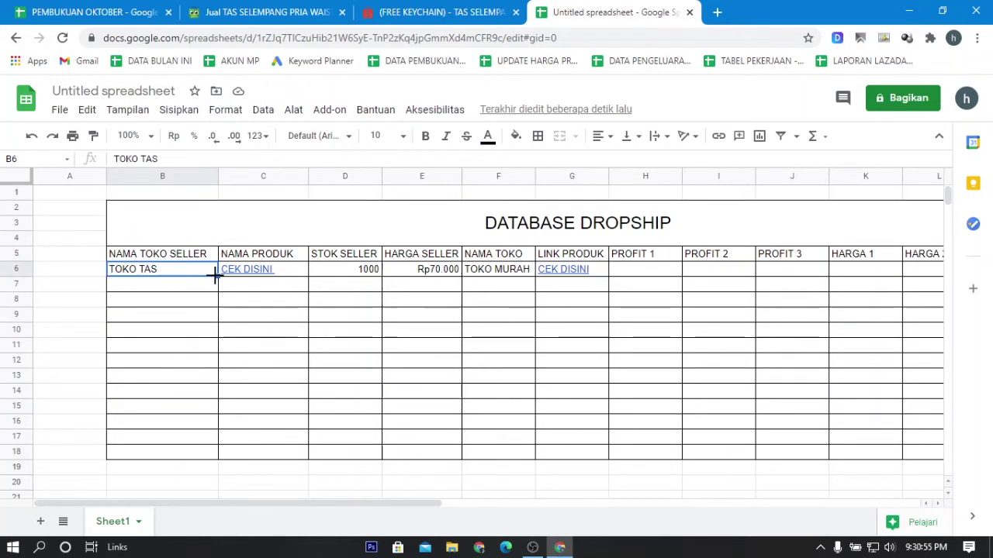
left_click_drag(217, 277, 210, 454)
left_click(284, 345)
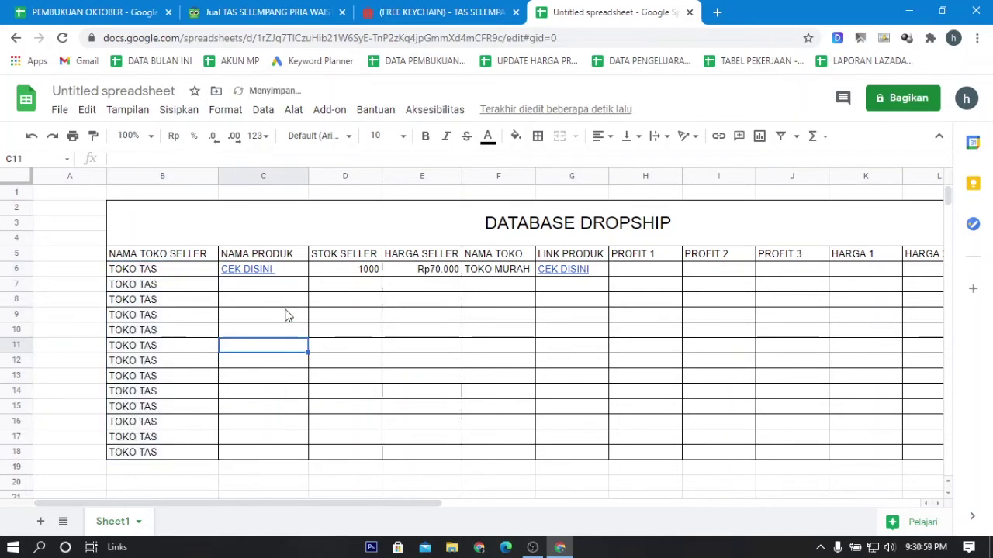
Fill the linked CEK DISINI text from C6 down through C18, and check the link previews in C6 and C7.
left_click(304, 276)
left_click_drag(308, 275, 306, 455)
left_click(332, 303)
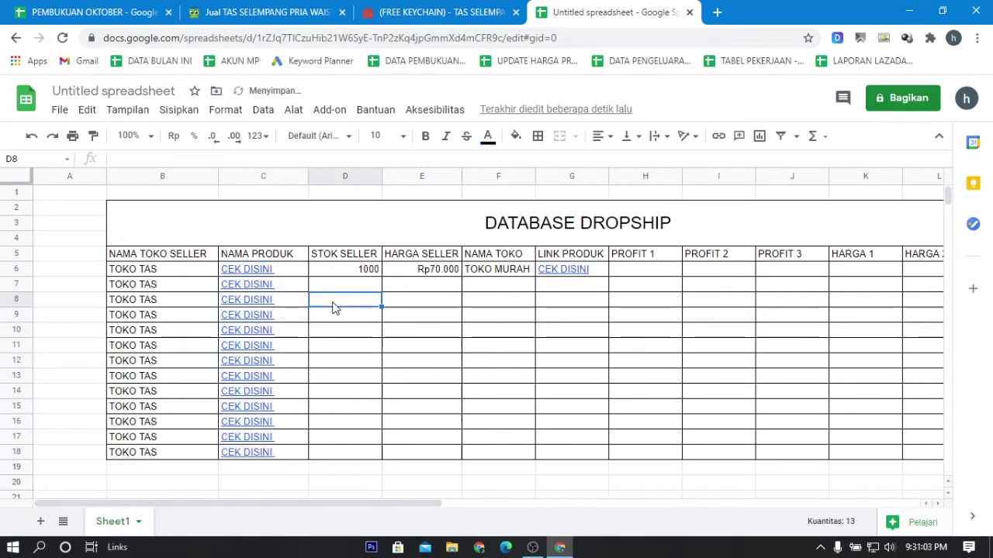
left_click(289, 275)
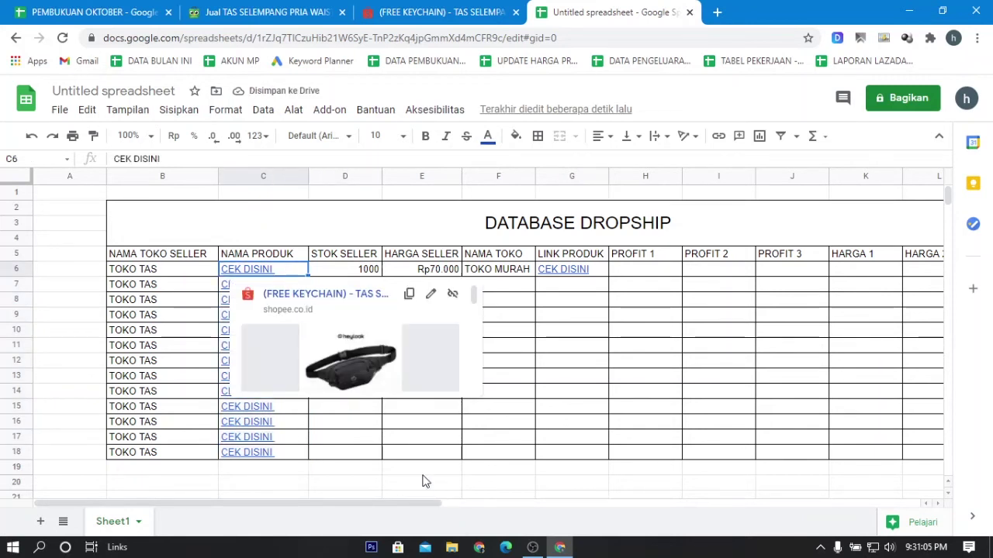
left_click(392, 445)
left_click(292, 287)
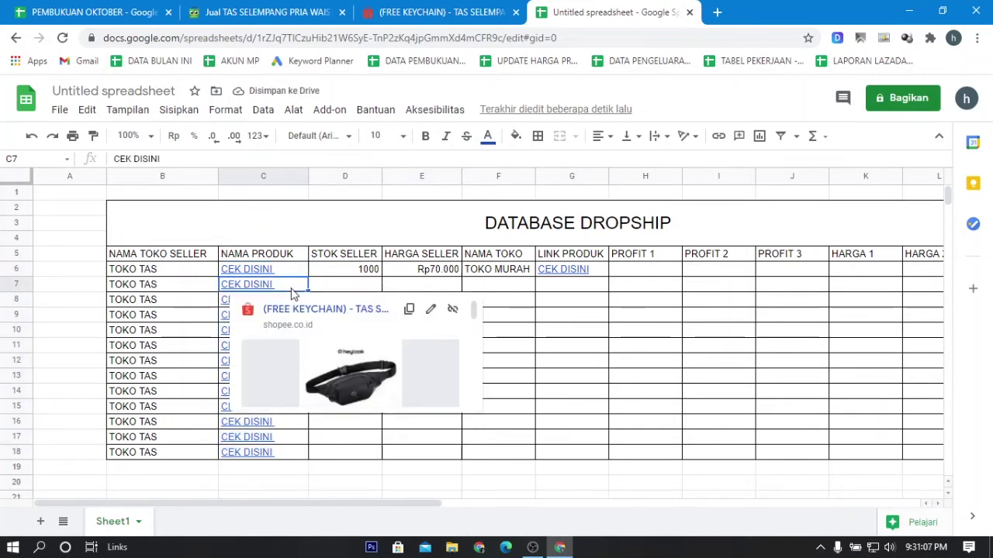
left_click(292, 294)
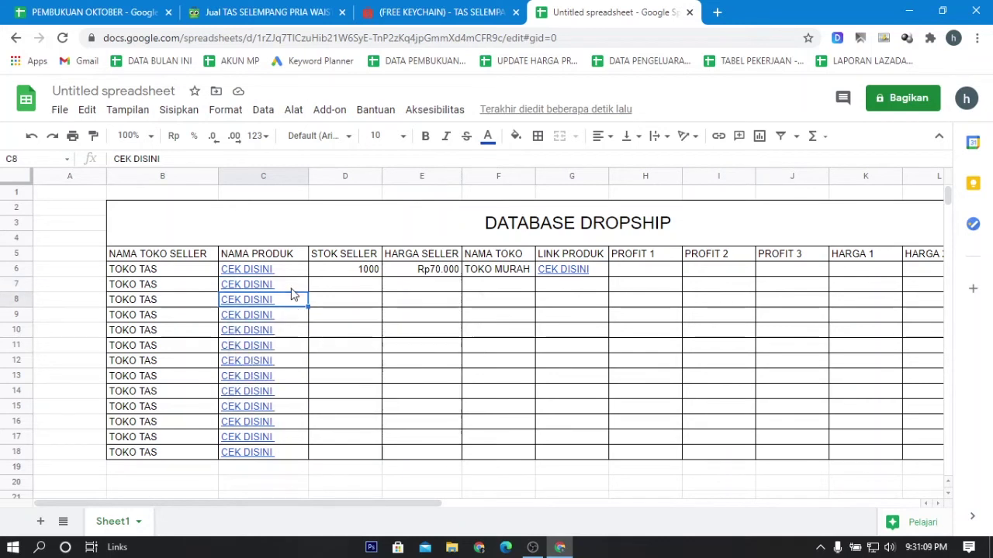
Fill the seller stock of 1000 from D6 down through D18.
key("Right")
key("Up")
key("Up")
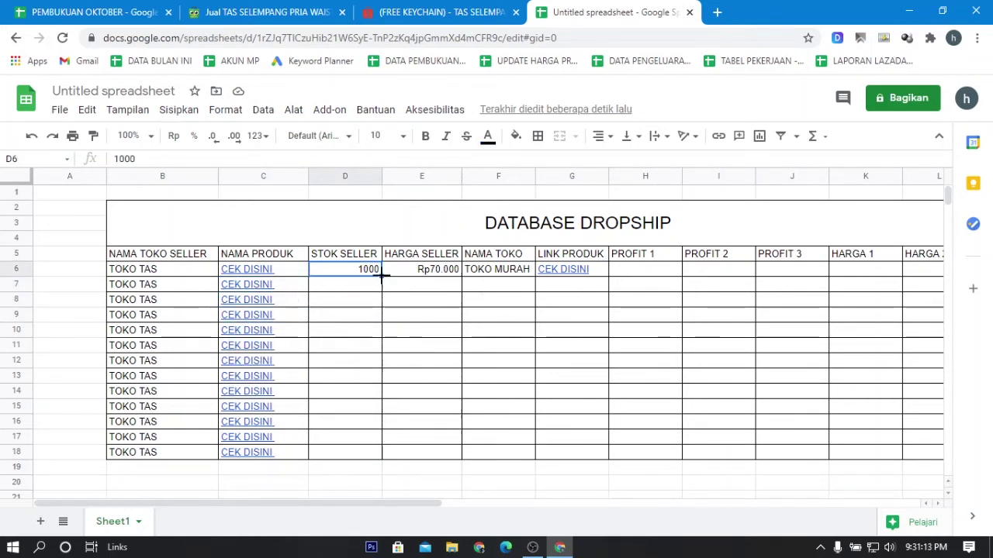
left_click_drag(381, 276, 377, 456)
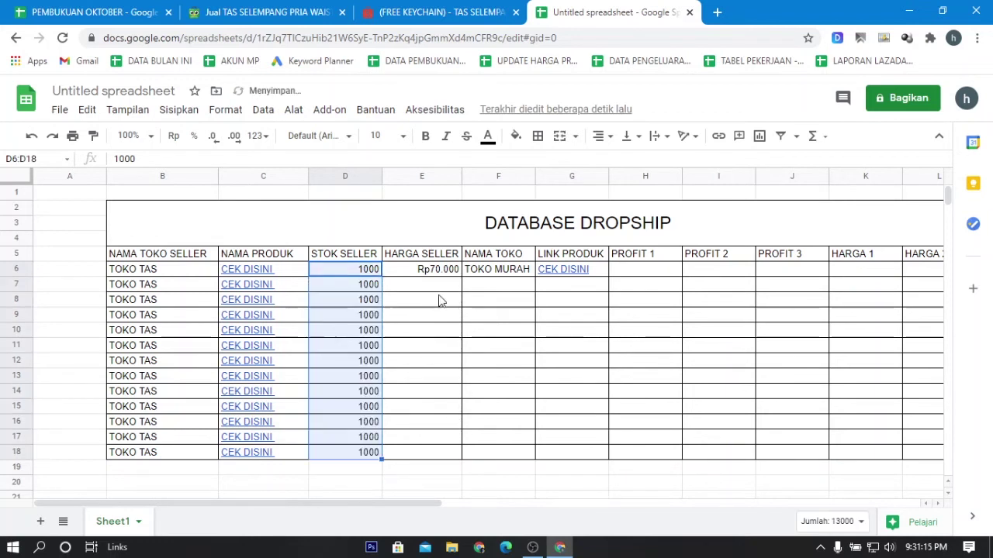
Fill the seller price, shop name and product link in E6:G6 down through row 18.
left_click(454, 272)
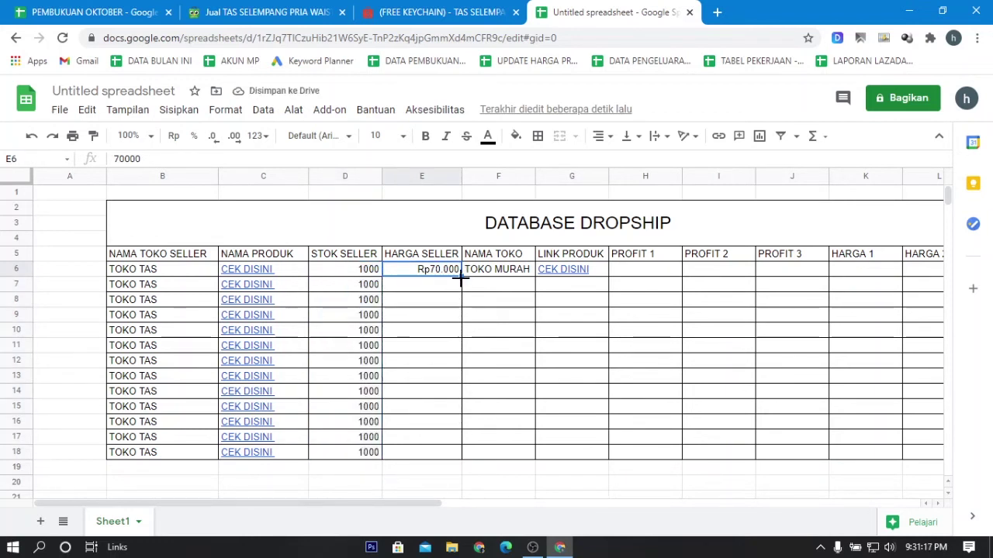
left_click_drag(438, 271, 607, 466)
left_click(680, 381)
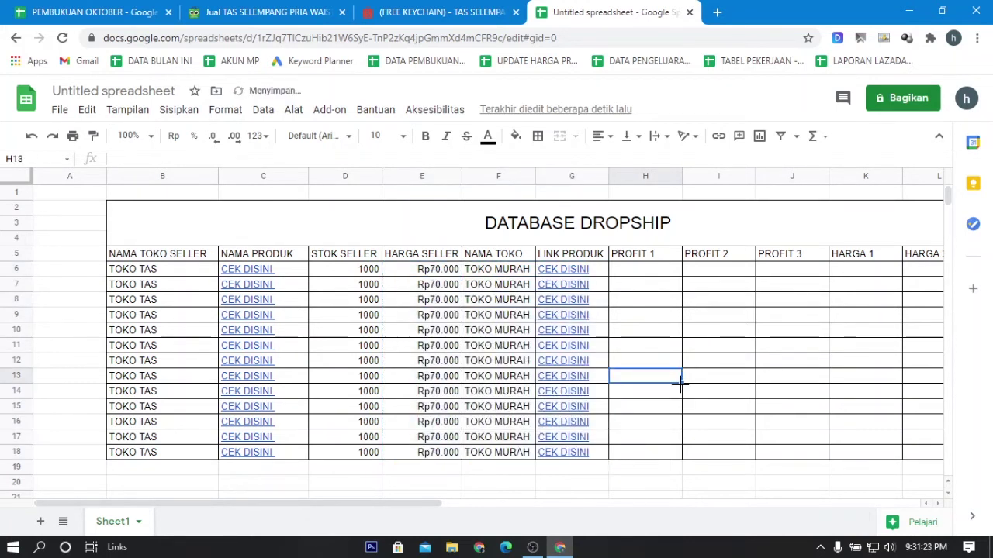
Enter the first product's profits in H6:J6: 7000 for PROFIT 1, 17000 for PROFIT 2 and 20000 for PROFIT 3.
left_click(650, 274)
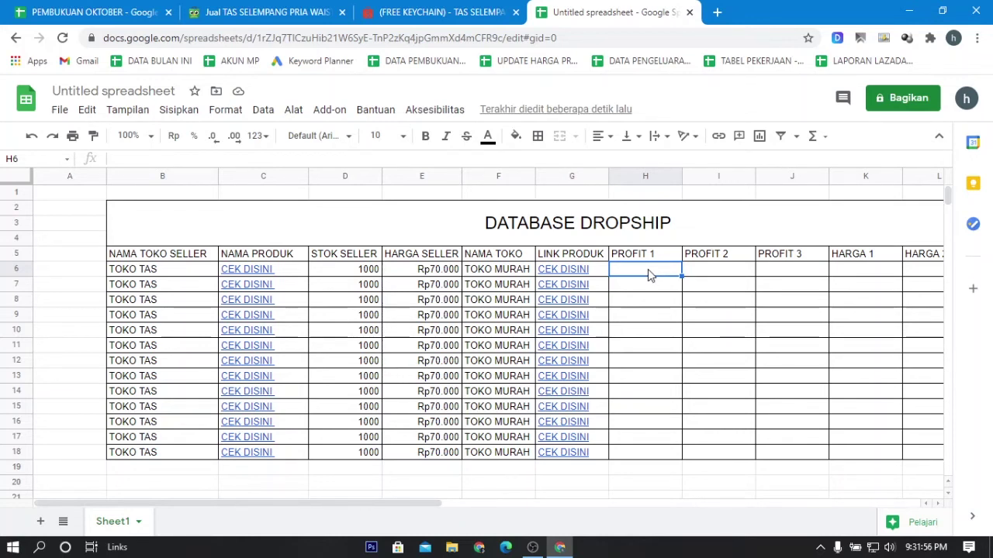
type("7000")
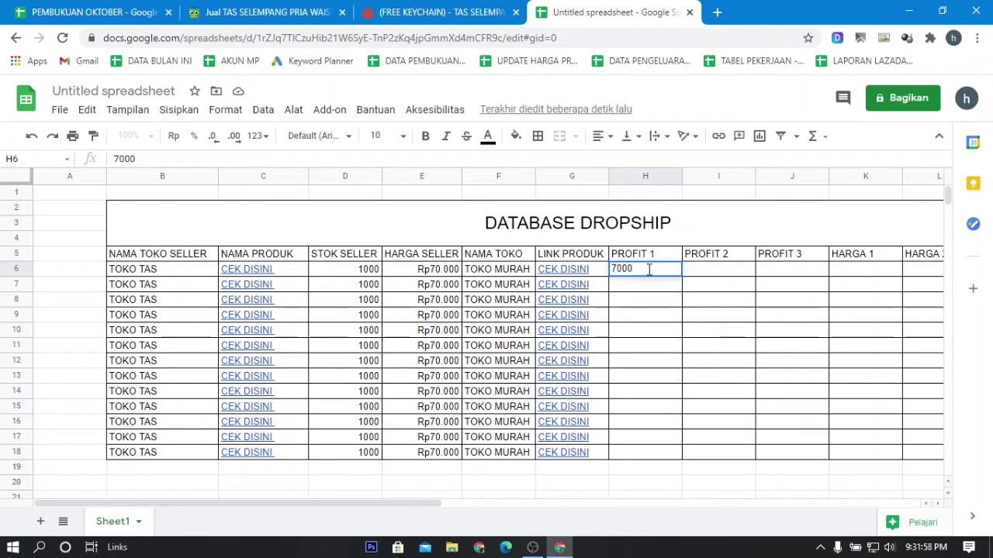
key("Tab")
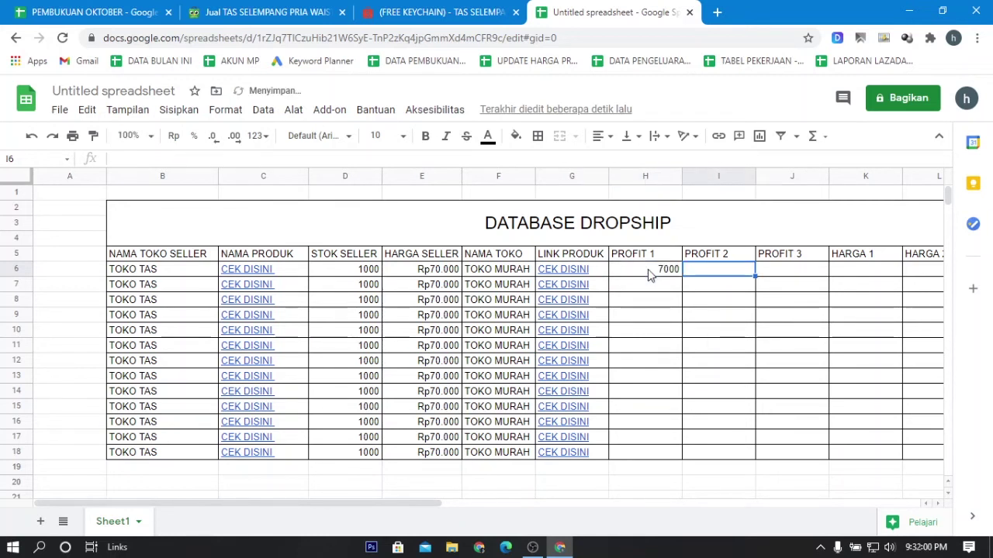
type("17000")
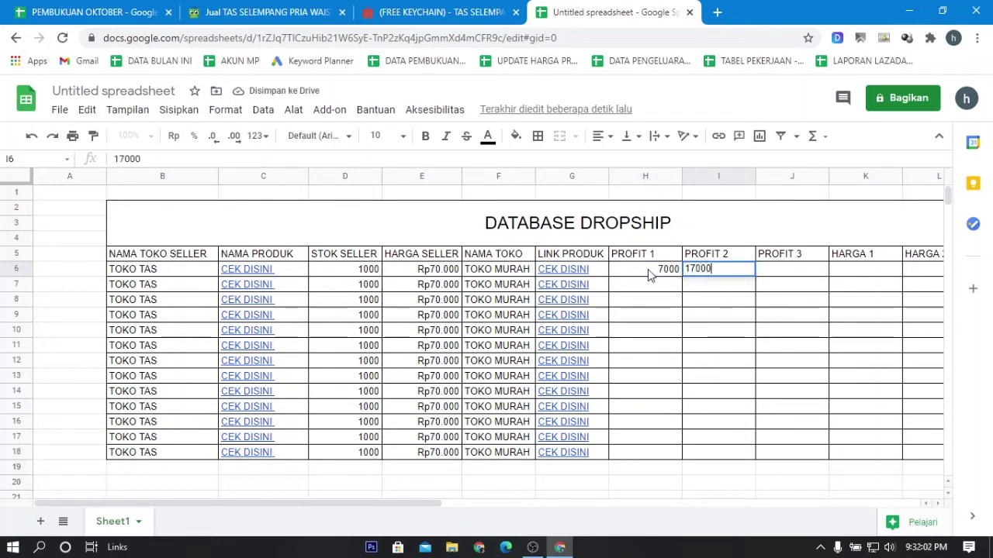
key("Tab")
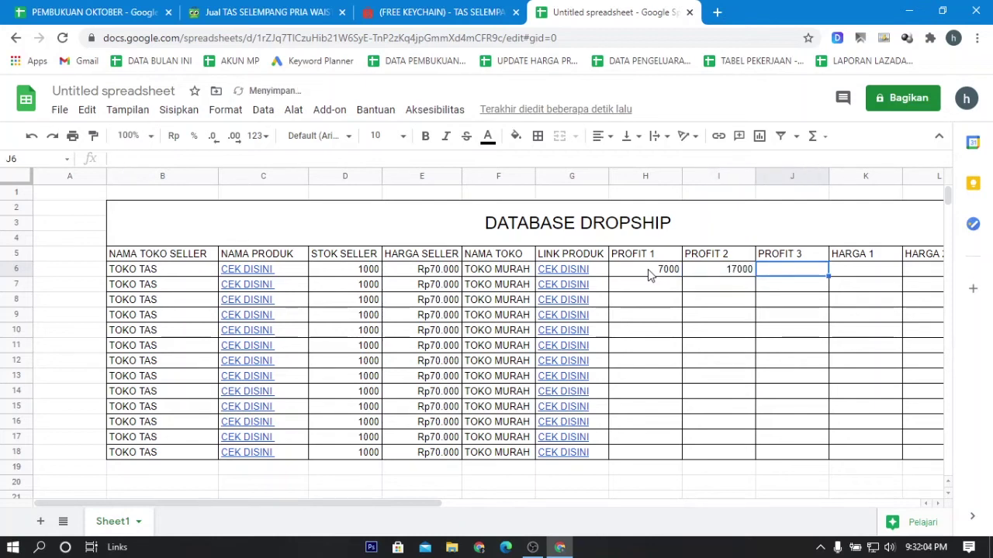
type("20000")
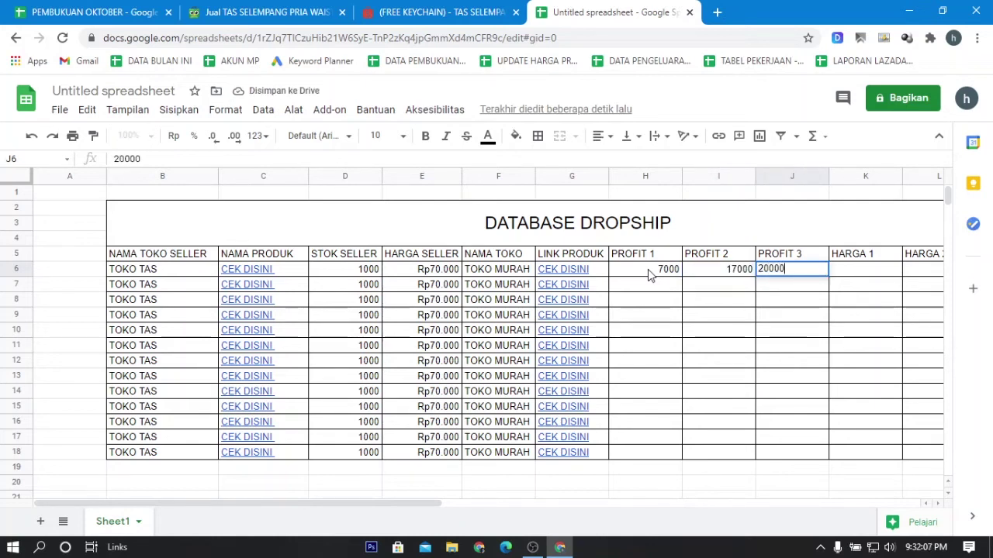
key("Return")
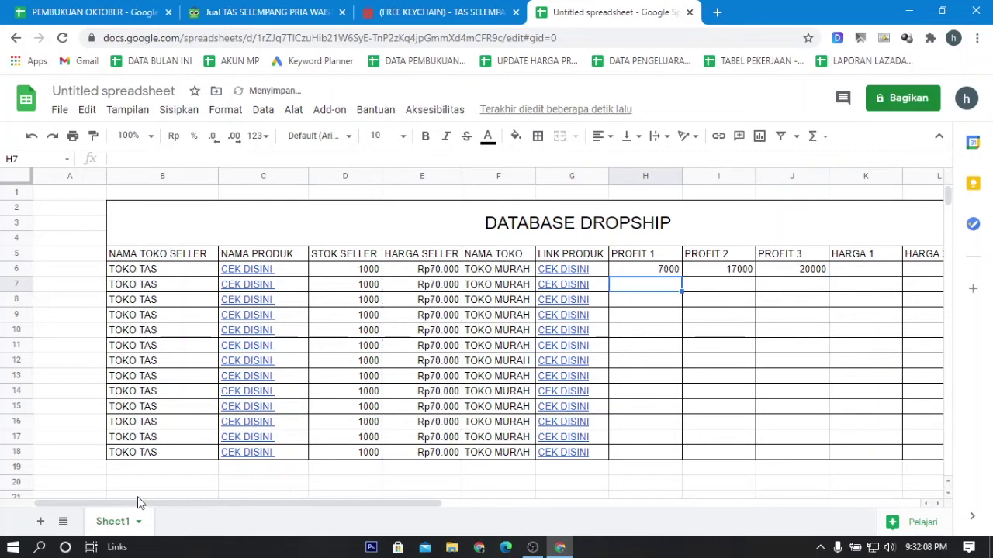
Format the profit and price cells H6:M18 as rounded currency (Mata uang dibulatkan).
left_click_drag(253, 505, 369, 502)
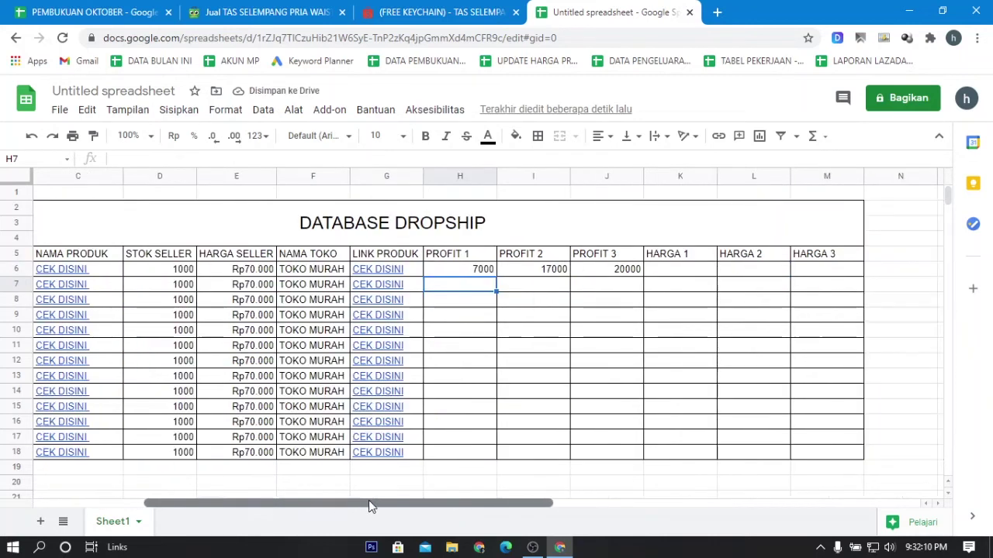
left_click(236, 273)
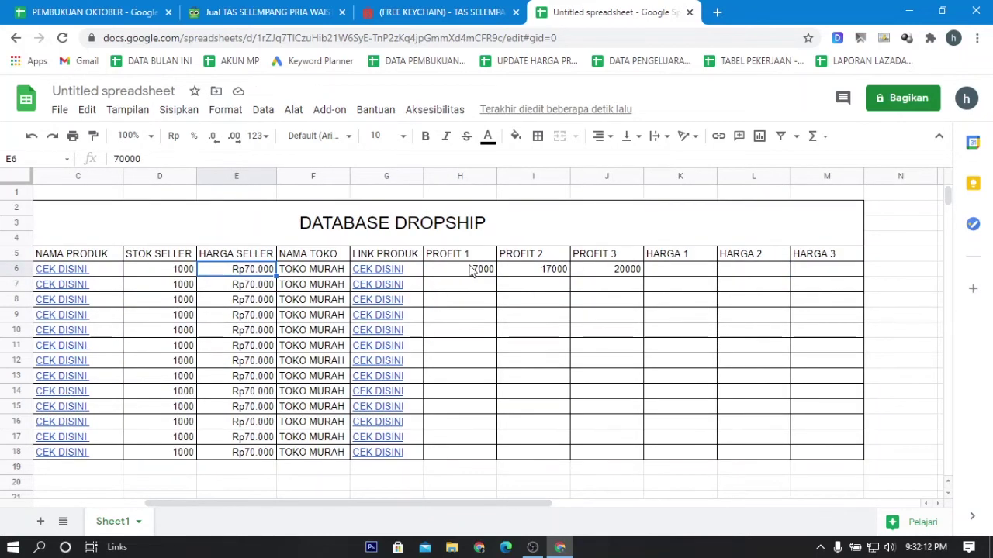
left_click_drag(473, 269, 844, 459)
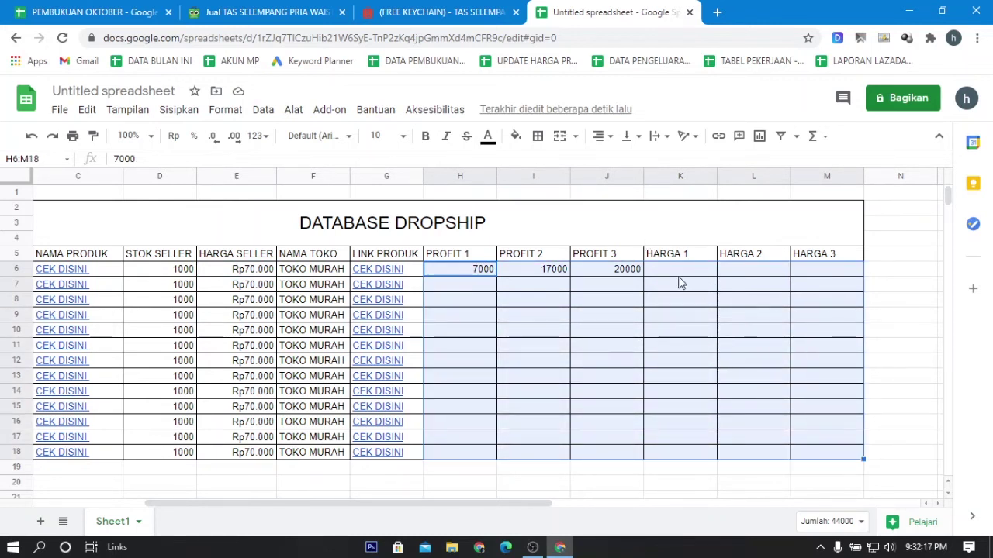
left_click(256, 136)
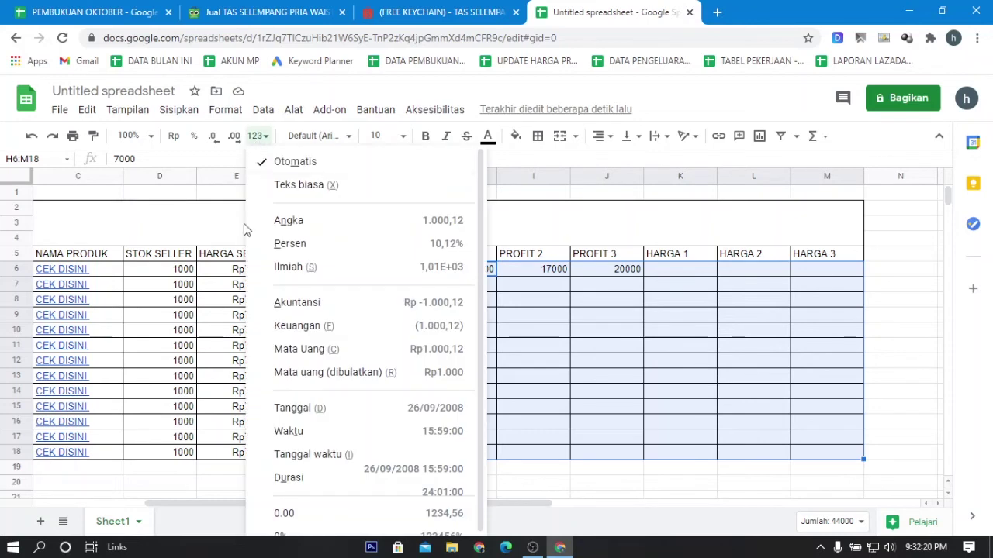
left_click(342, 374)
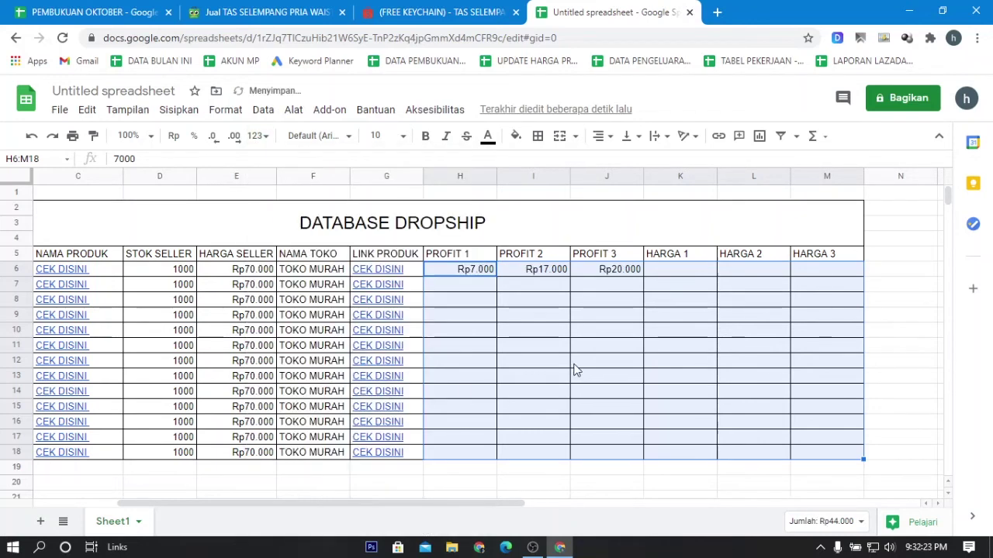
left_click(575, 363)
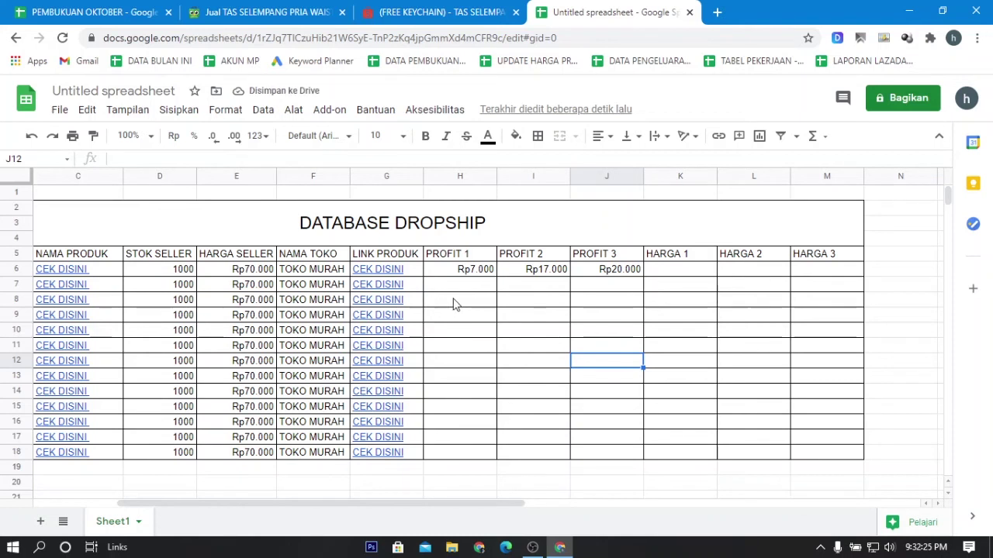
Fill the three profit values in H6:J6 down through row 18.
left_click(470, 272)
left_click_drag(474, 275, 643, 453)
left_click(680, 339)
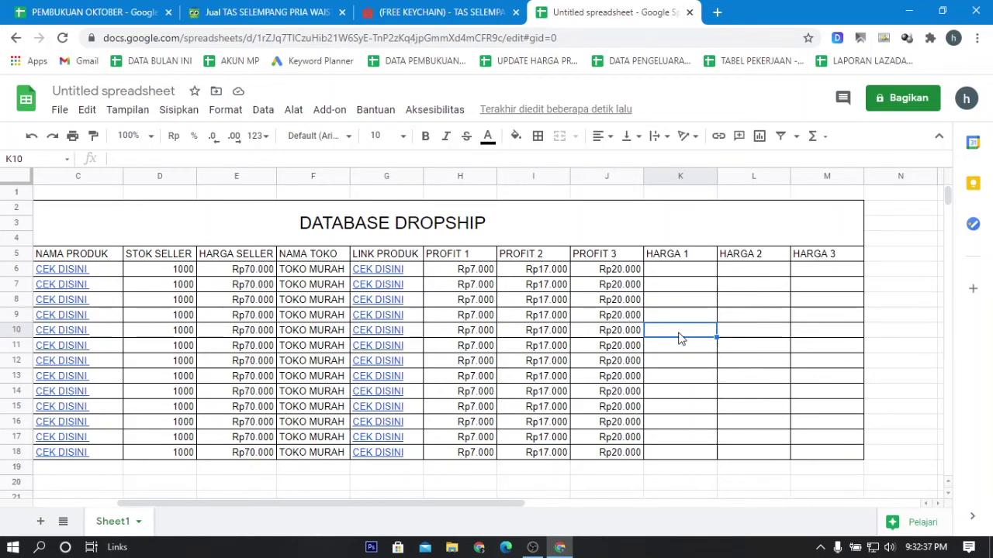
Calculate HARGA 1 in K6 by adding PROFIT 1 and HARGA SELLER with the formula =H6+E6.
left_click(687, 270)
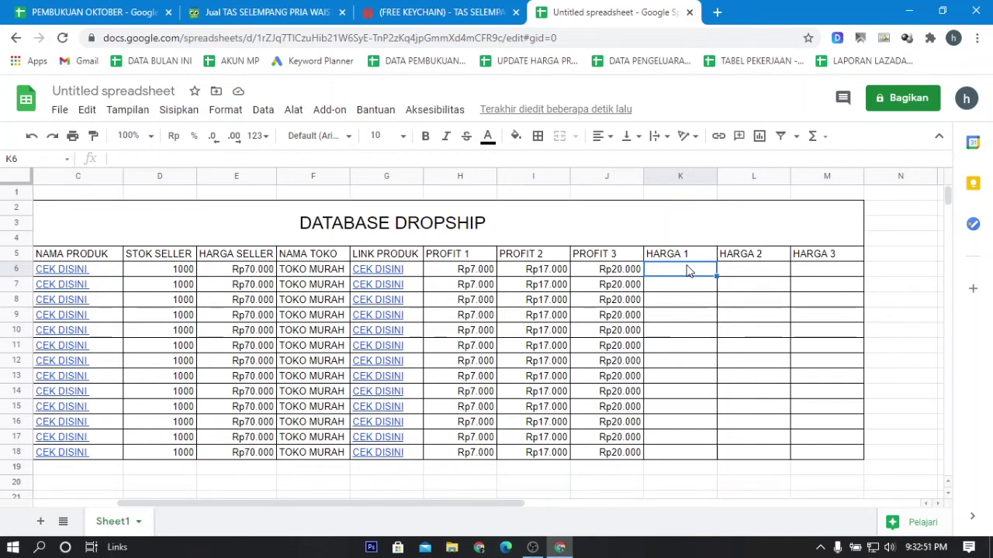
type("=")
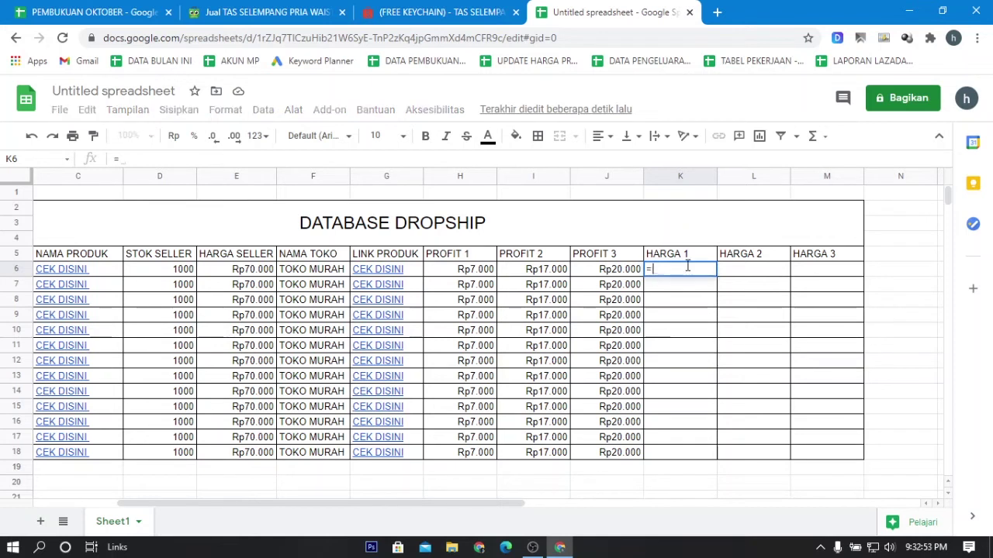
left_click(488, 273)
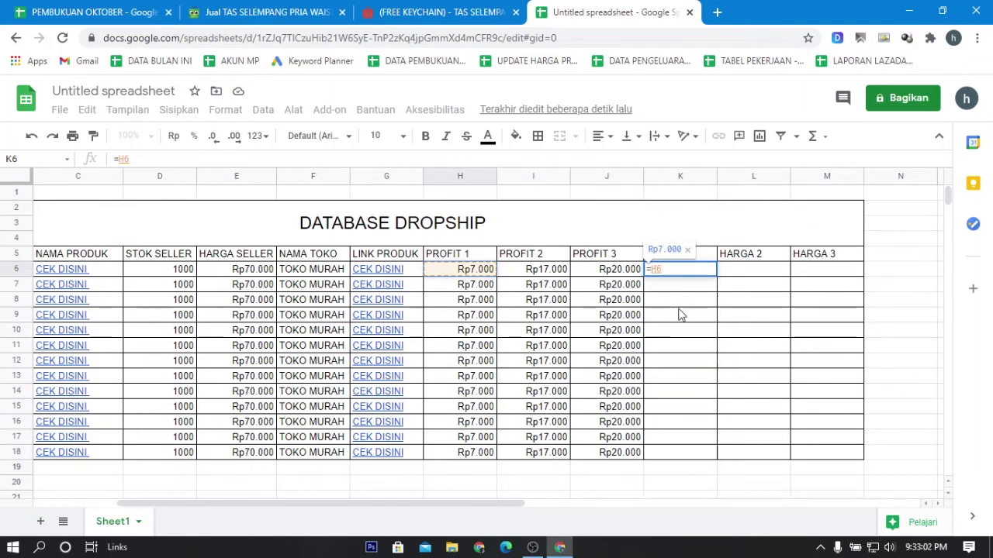
type("+")
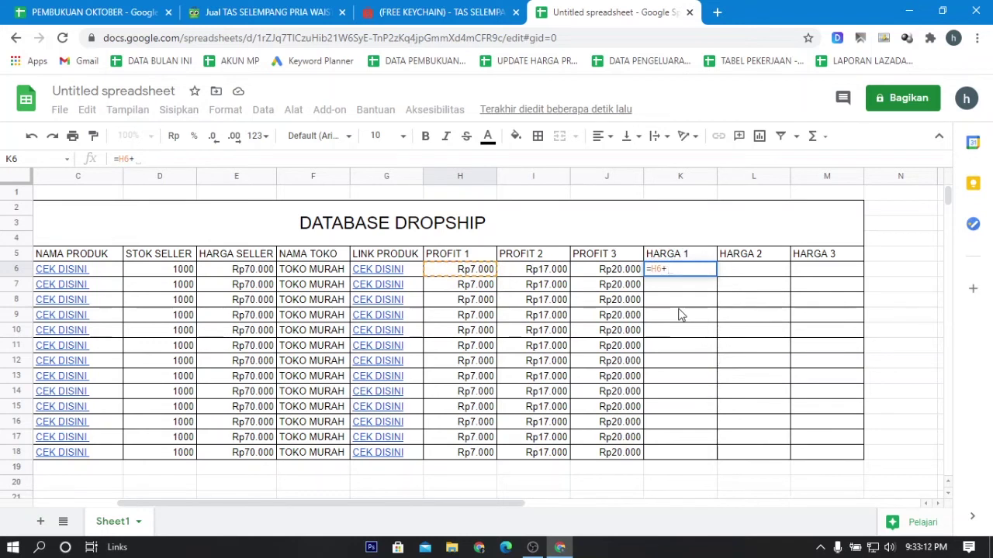
left_click(238, 273)
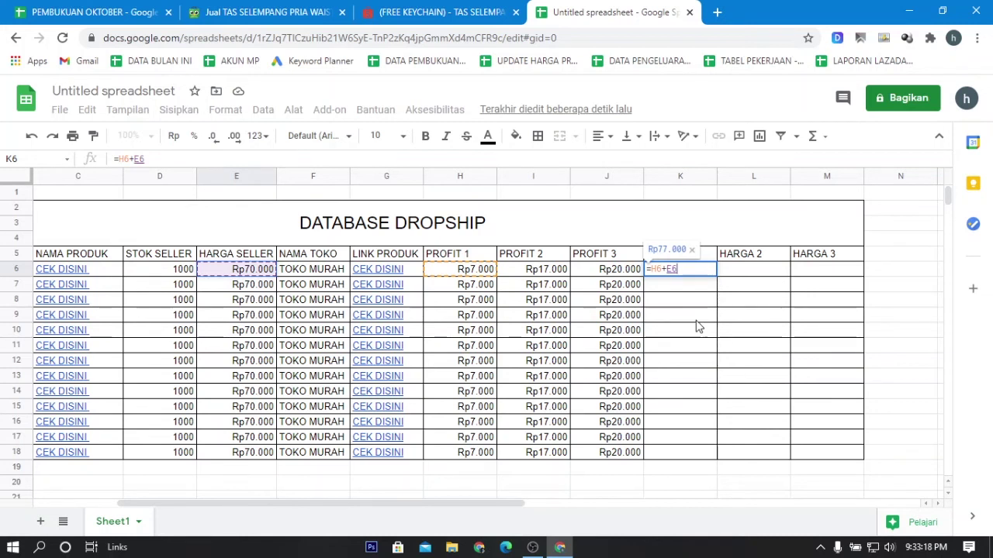
key("Return")
Change the seller price in E7 to 89000.
double_click(256, 284)
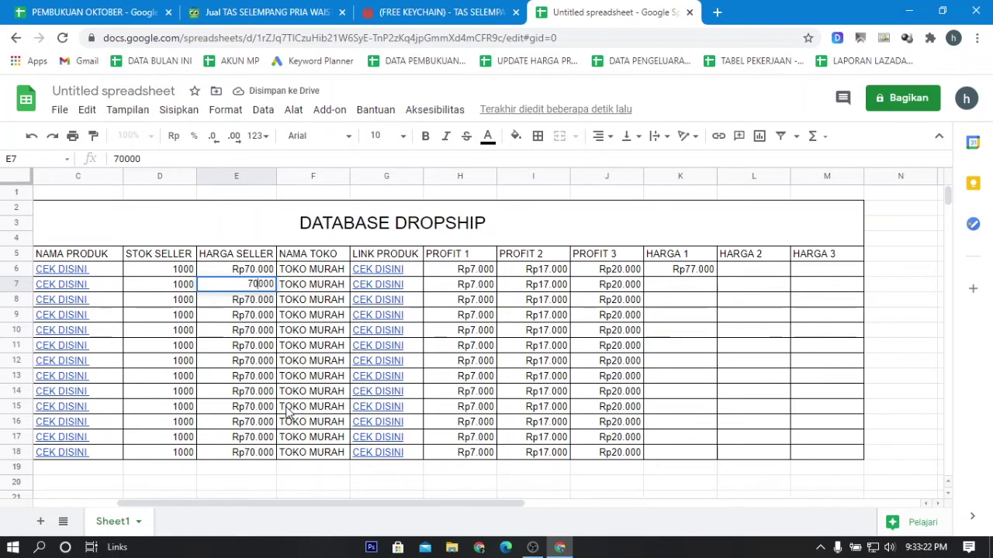
key("BackSpace")
key("BackSpace")
type("89")
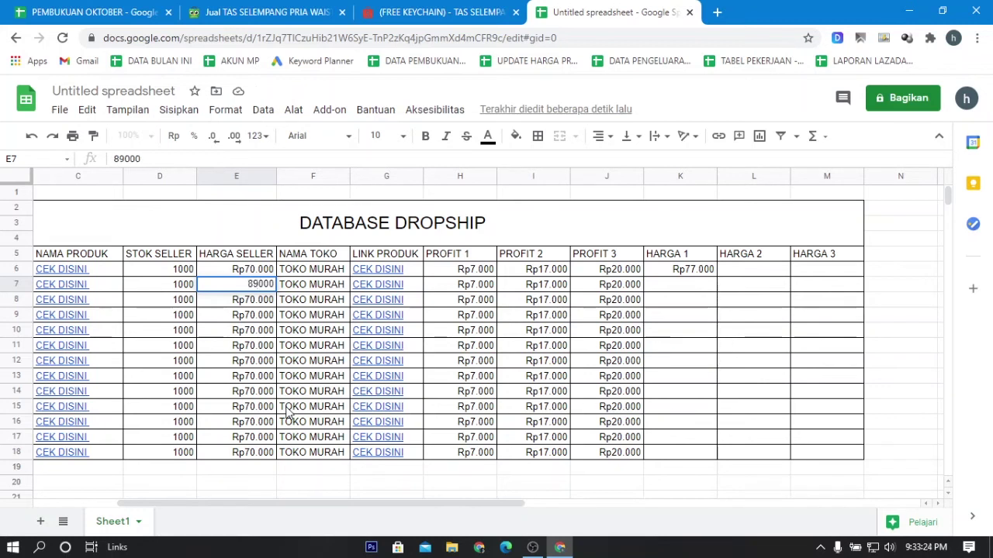
left_click(245, 318)
Change the seller price in E8 to 100000.
double_click(252, 301)
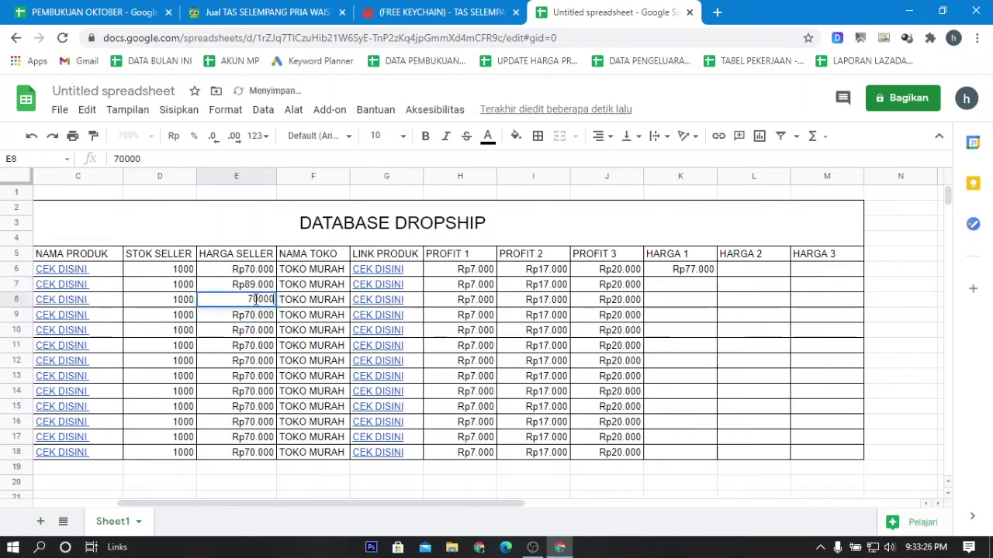
key("BackSpace")
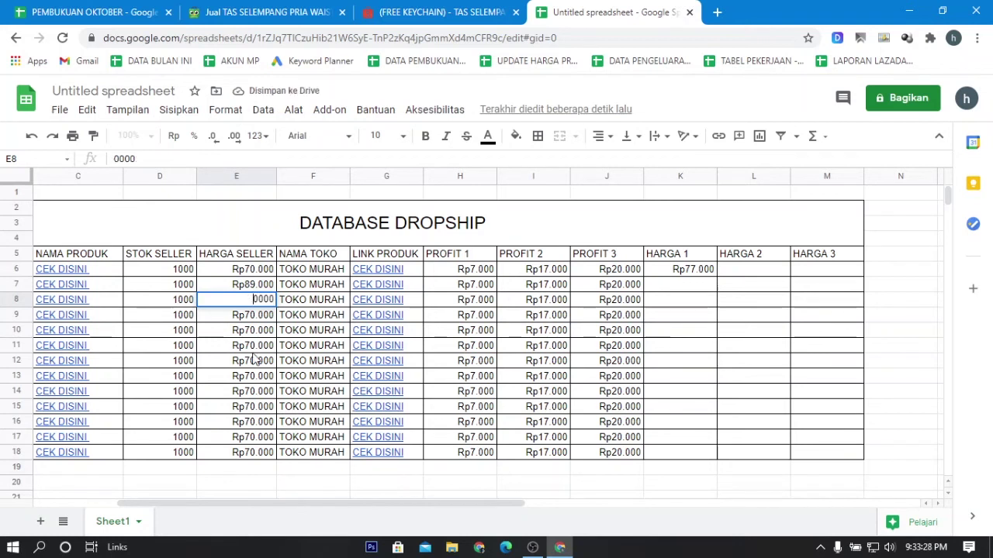
type("1000")
key("Delete")
key("Delete")
key("Return")
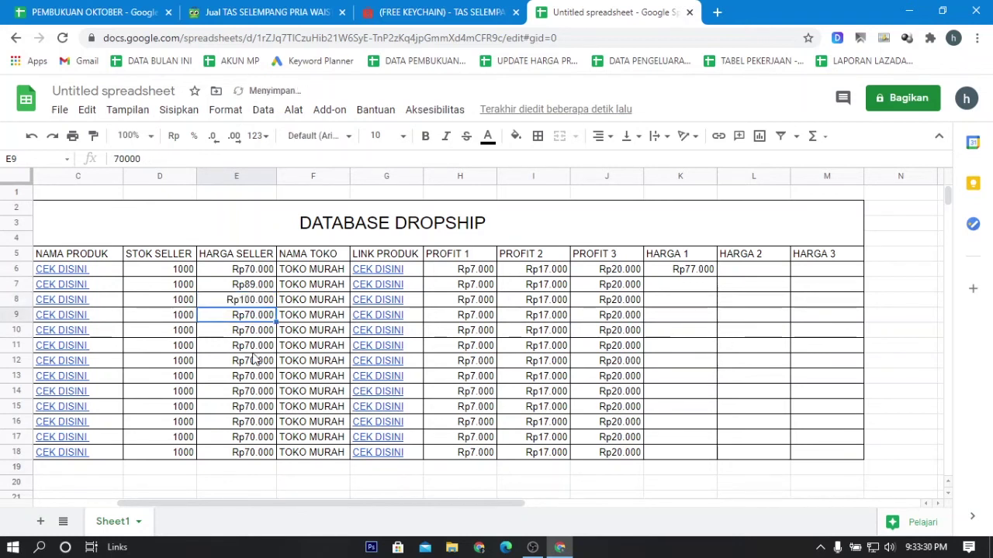
Change the seller price in E9 to 75000.
double_click(252, 315)
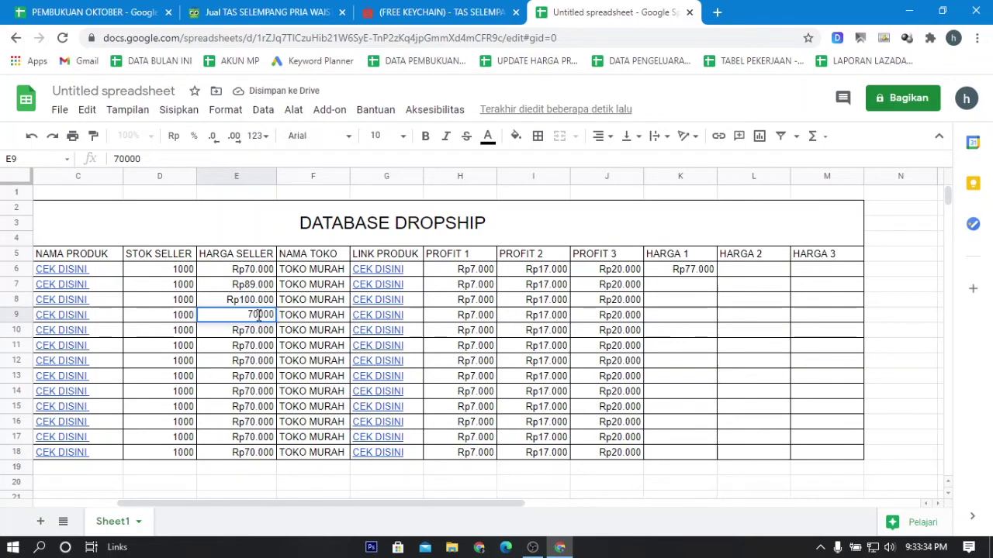
key("Delete")
type("5")
key("Return")
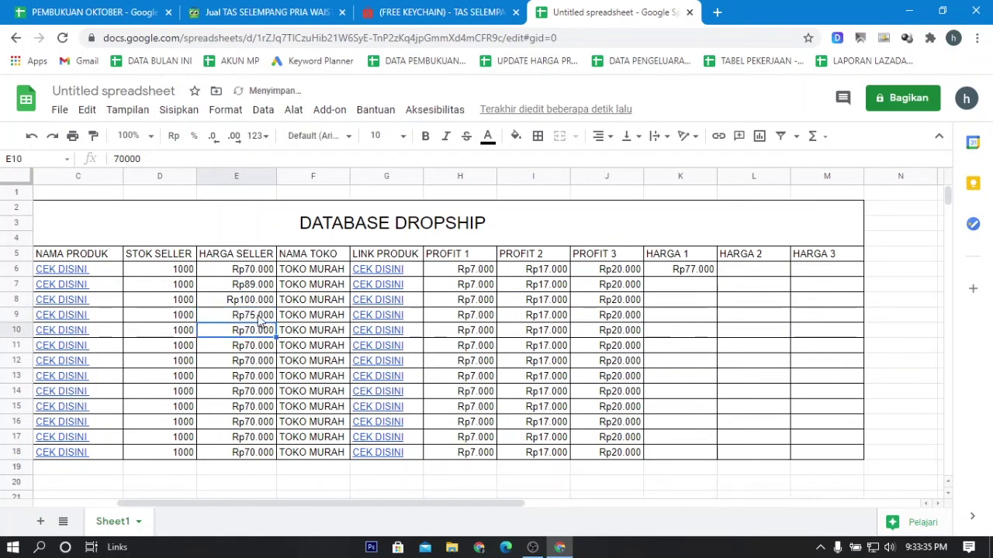
Fill the HARGA 1 formula from K6 down through K18 and check the copied formulas in K8 and K7.
left_click(696, 283)
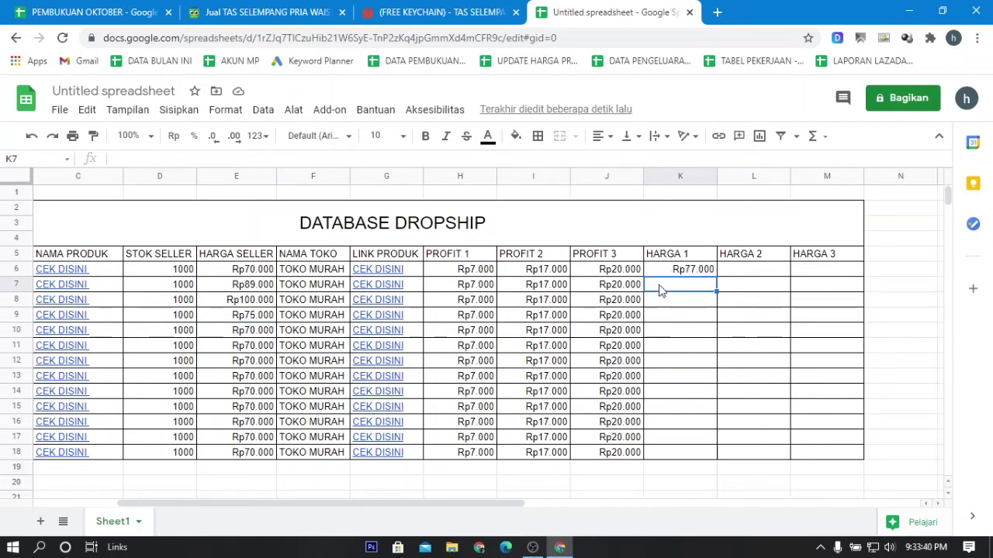
left_click(661, 272)
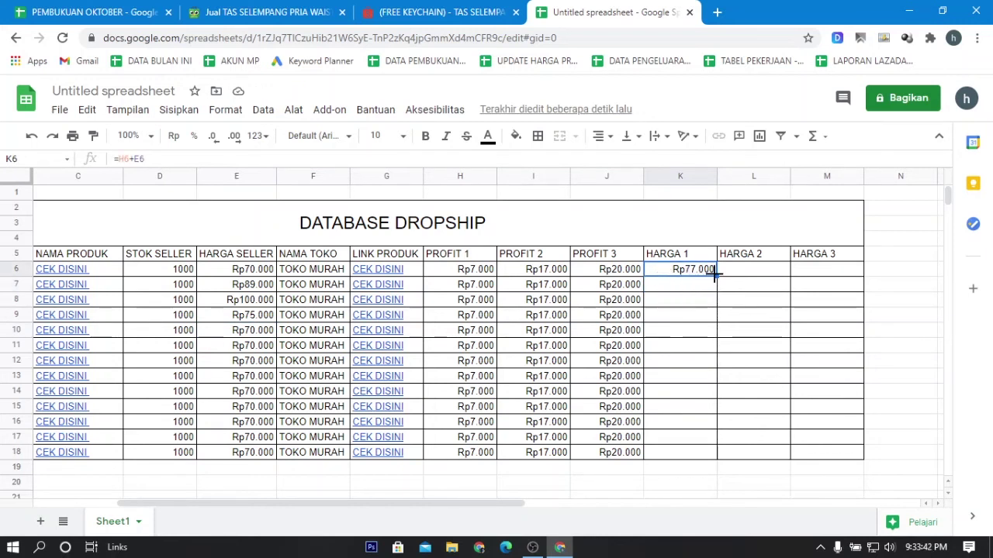
left_click_drag(714, 273, 718, 456)
left_click(677, 305)
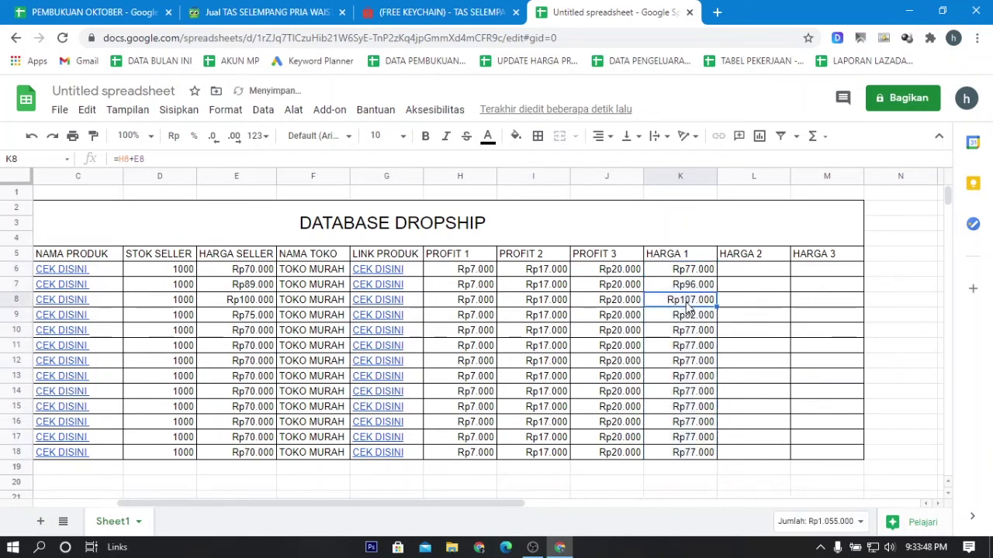
left_click(307, 293)
left_click(702, 285)
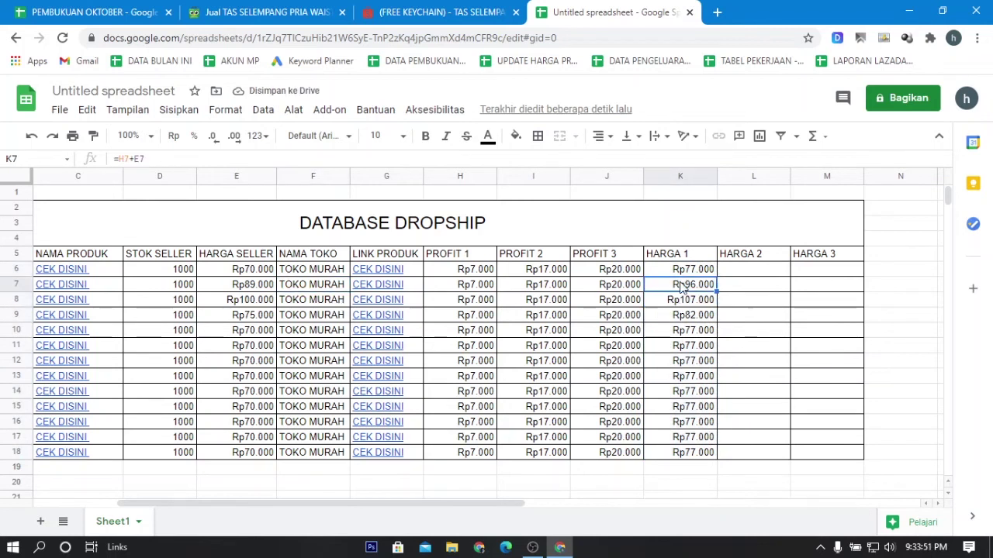
Calculate HARGA 2 in L6 by adding PROFIT 2 and HARGA SELLER with the formula =I6+E6.
left_click(760, 269)
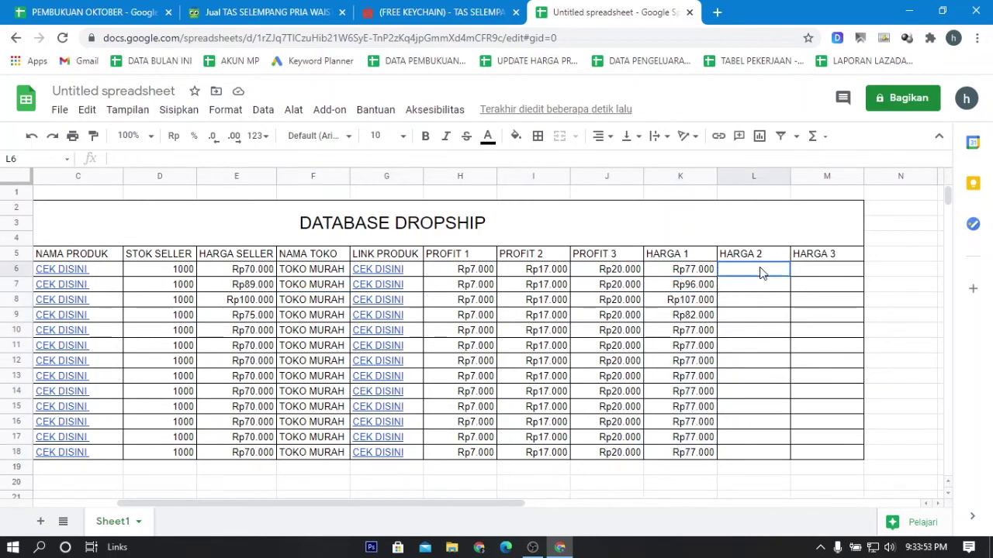
type("=")
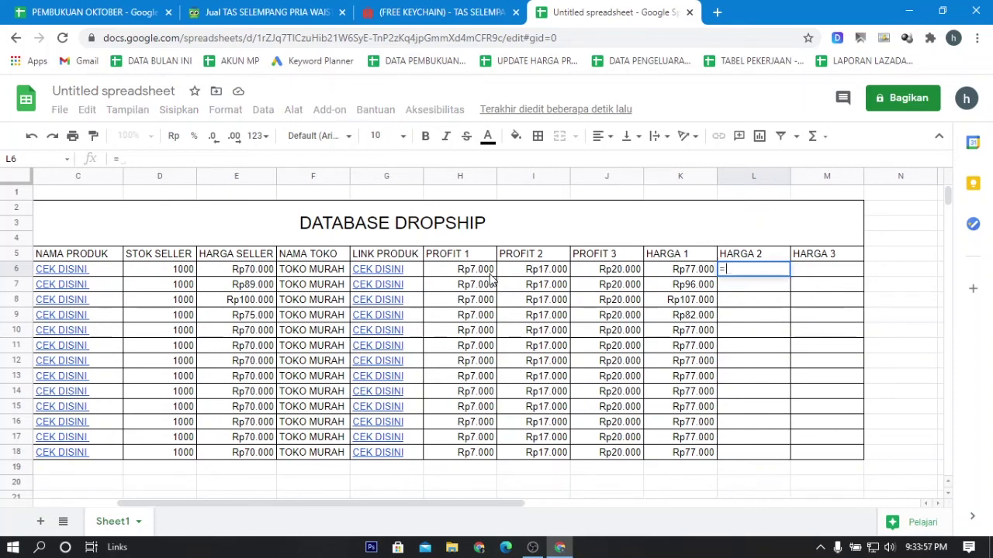
left_click(536, 273)
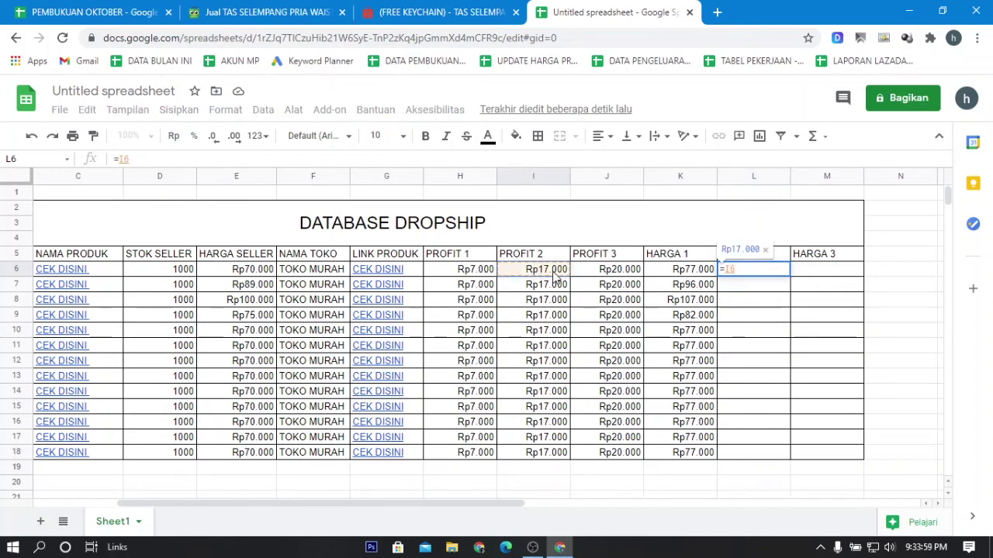
type("+")
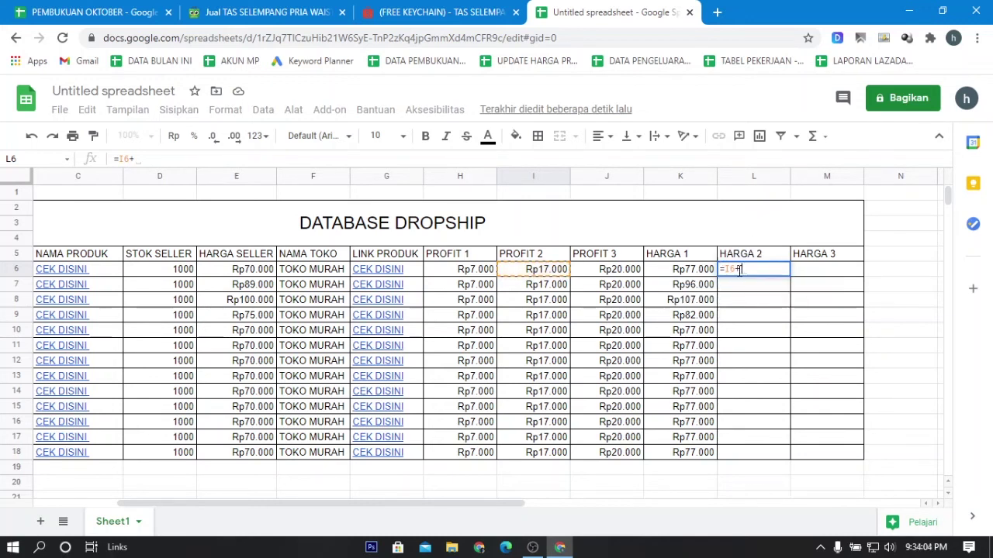
left_click(252, 269)
key("Return")
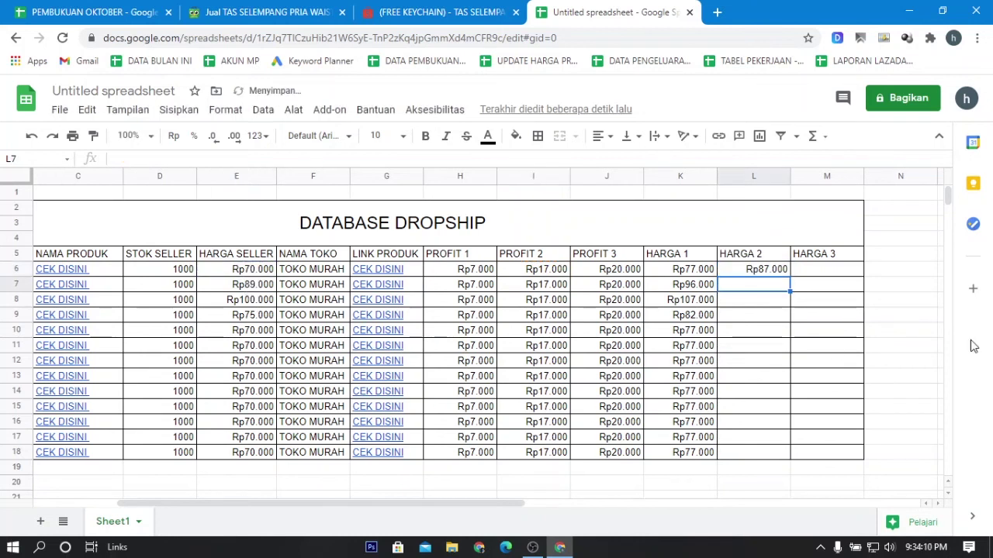
Fill the HARGA 2 formula from L6 down through L18.
left_click(778, 271)
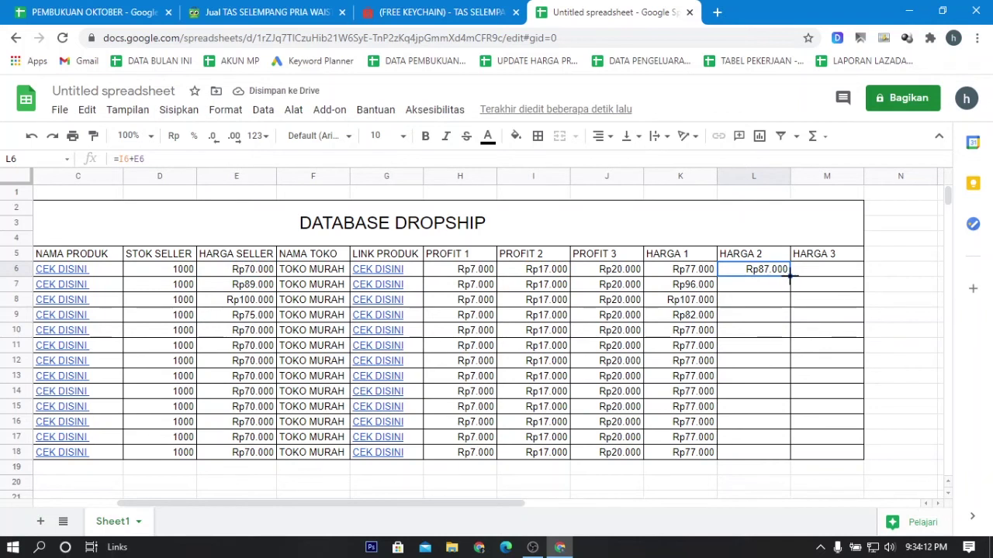
left_click_drag(790, 277, 788, 448)
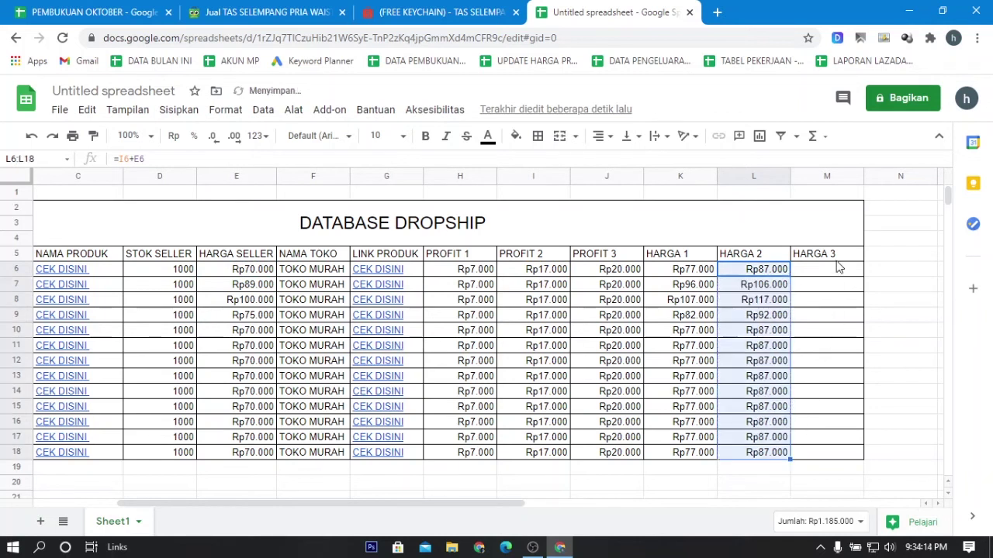
Calculate HARGA 3 in M6 by adding PROFIT 3 and HARGA SELLER with the formula =J6+E6.
double_click(839, 271)
type("=")
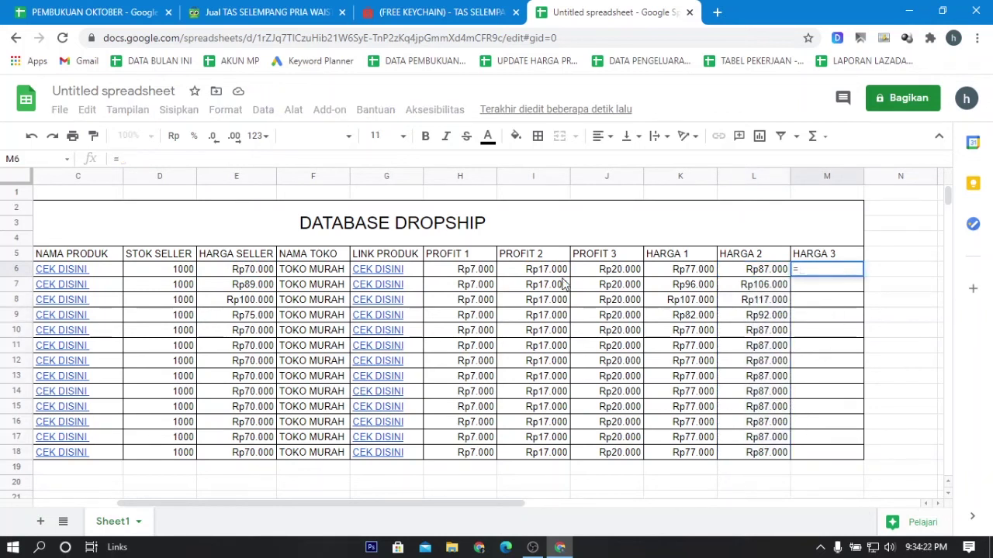
left_click(619, 271)
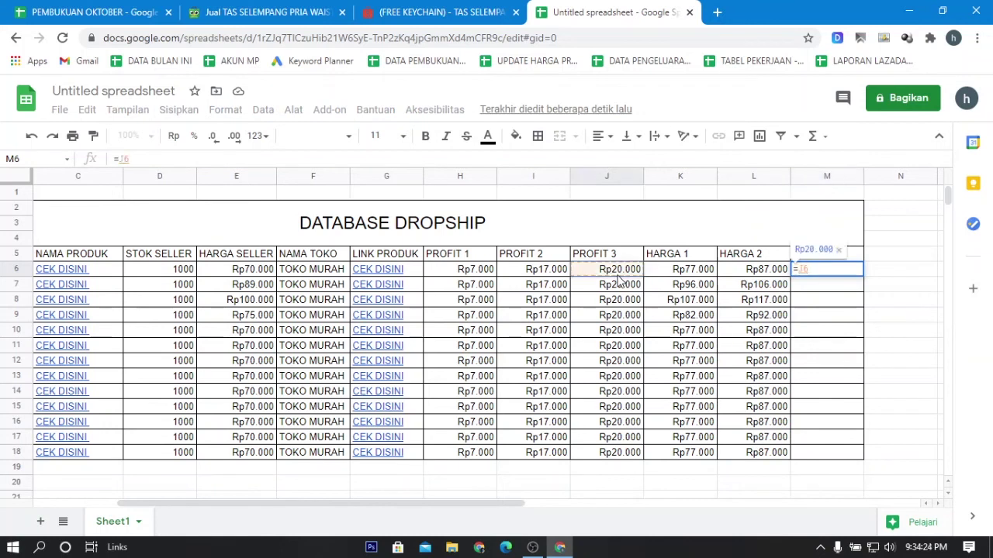
type("+")
left_click(231, 273)
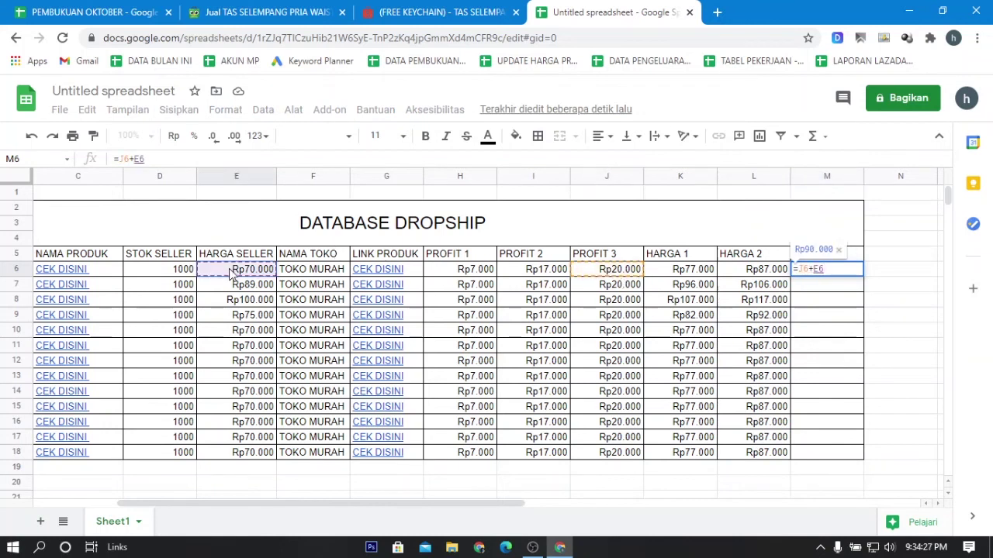
key("Return")
Fill the HARGA 3 formula from M6 down through M18.
left_click(853, 272)
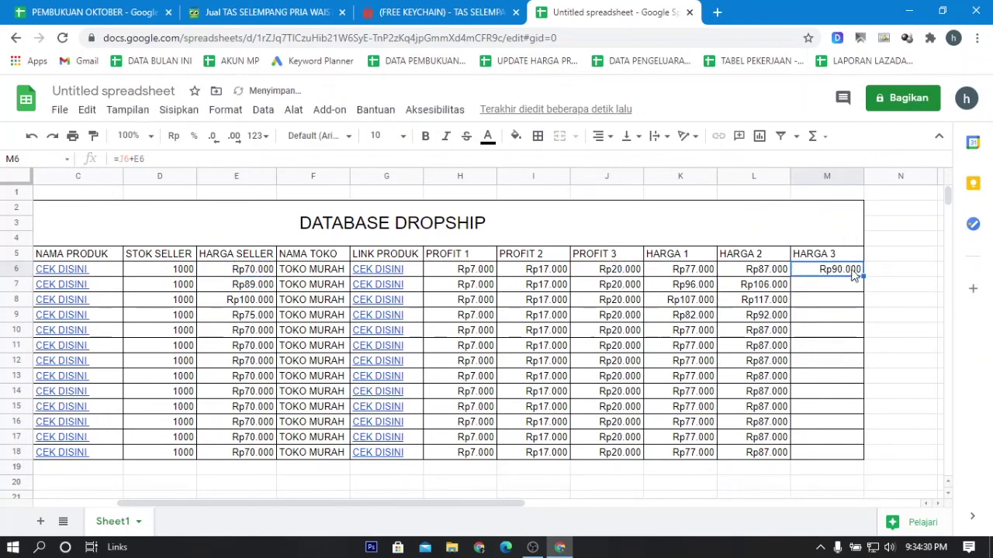
left_click_drag(863, 277, 864, 444)
left_click(896, 349)
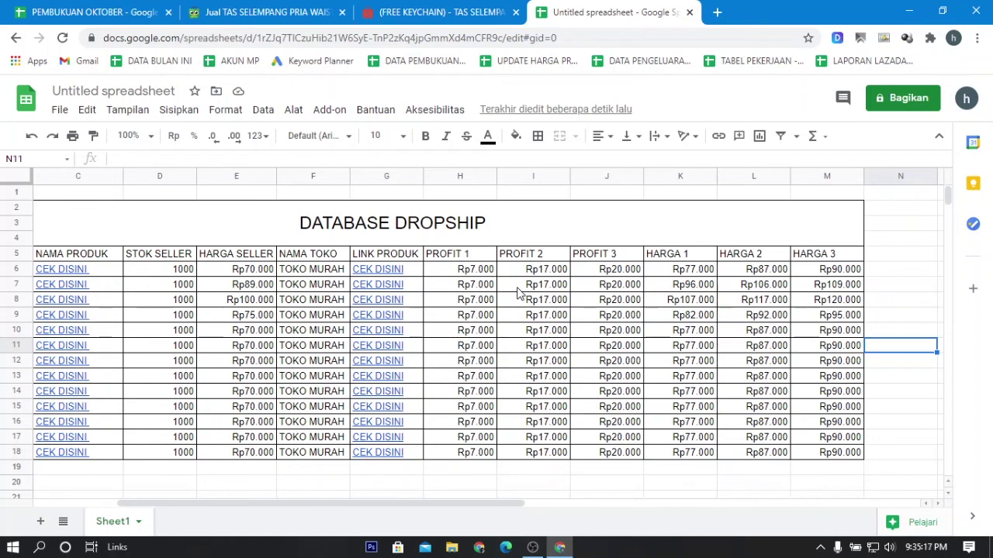
Review the PROFIT 1 to PROFIT 3 columns and the selling price formulas in row 6 of the dropship table.
left_click(461, 272)
left_click(467, 259)
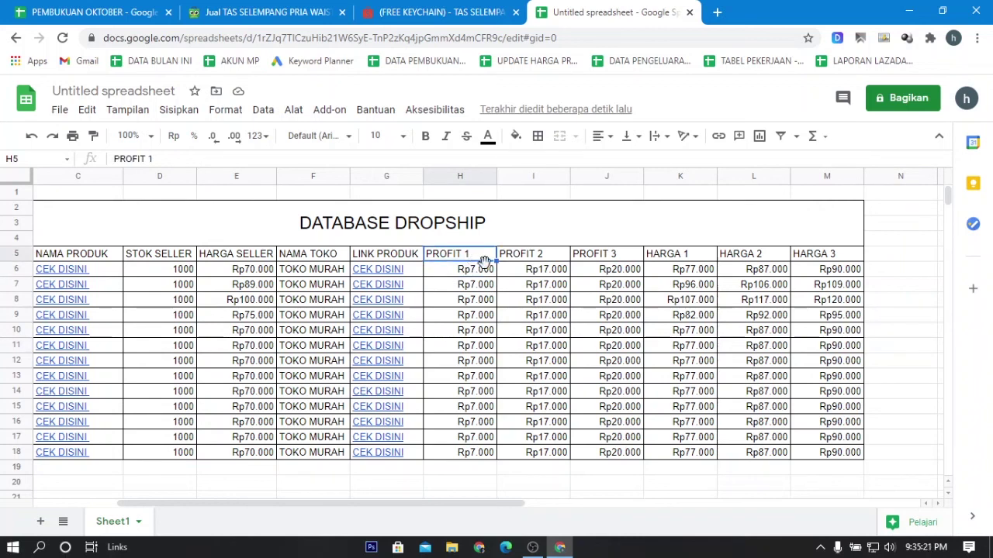
left_click(534, 259)
left_click(593, 259)
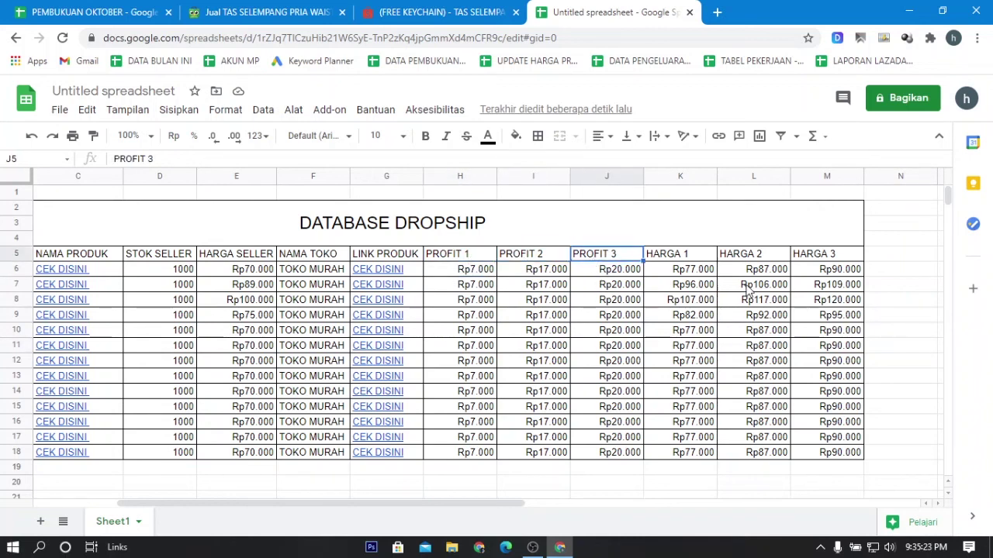
left_click(704, 273)
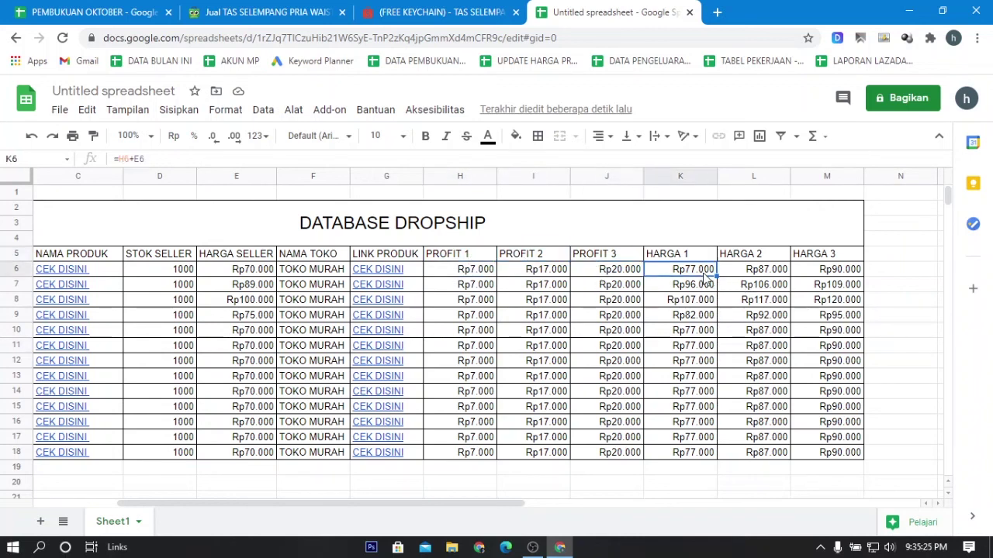
key("Right")
key("Left")
left_click(256, 231)
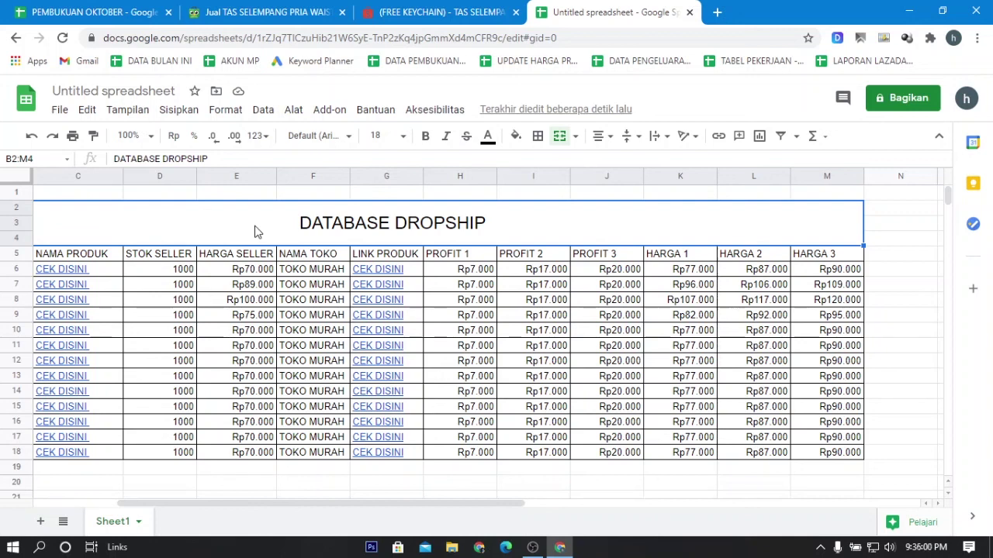
left_click(552, 272)
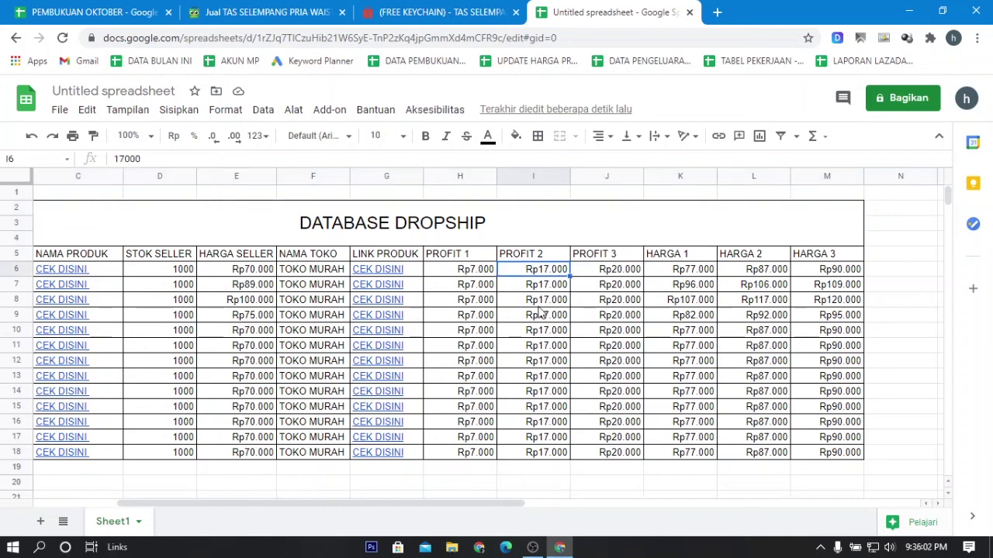
key("Right")
key("Right")
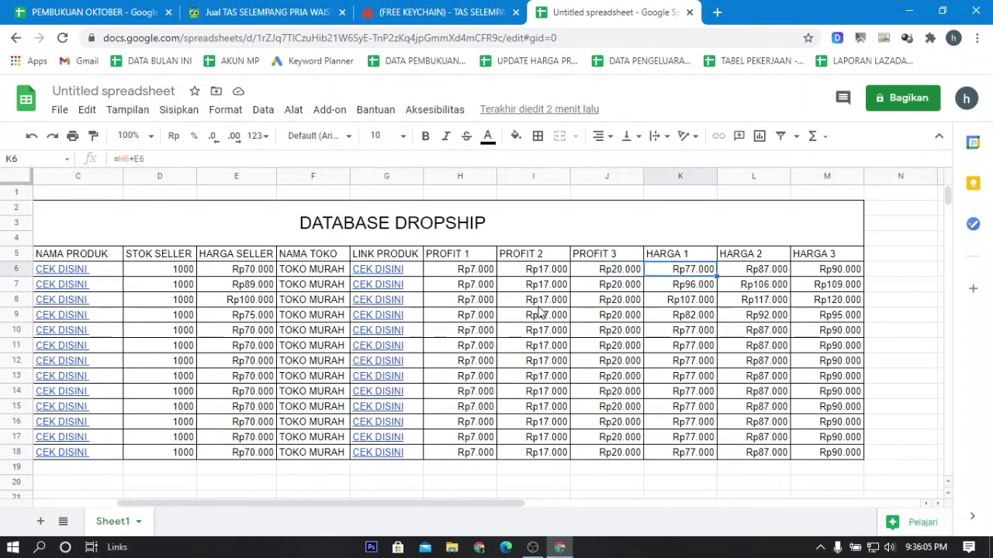